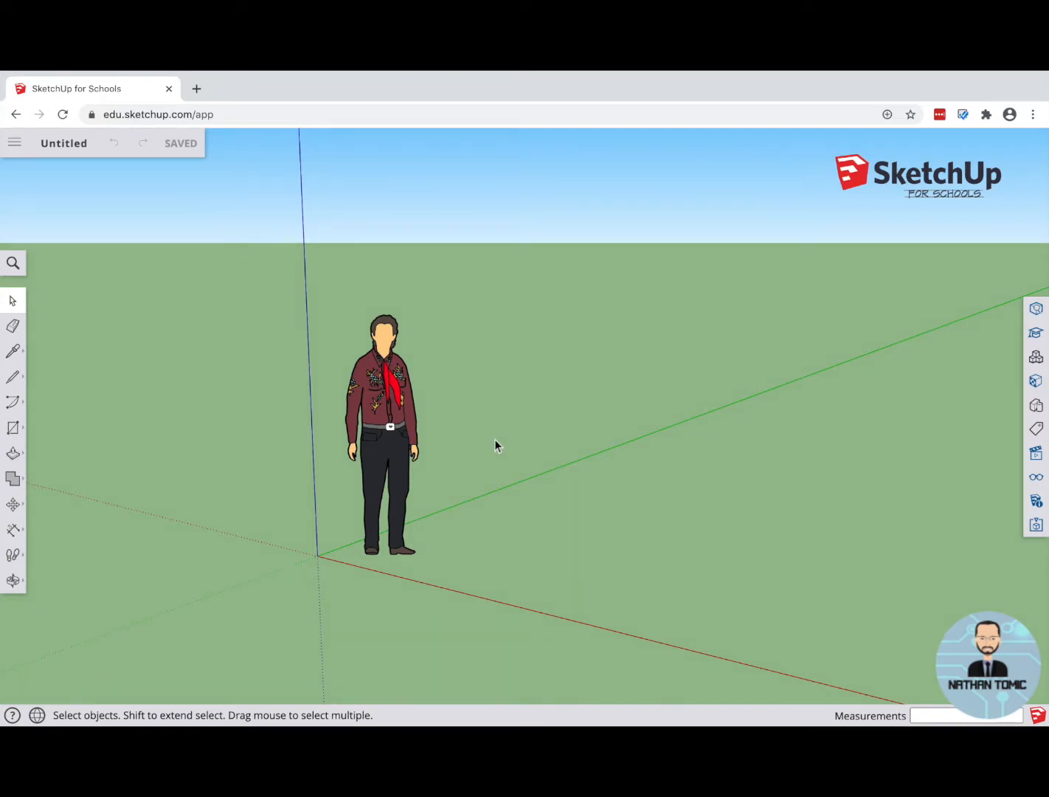
Step: Erase the default person figure from the model
{"action": "left_click", "coordinate": [391, 436]}
{"action": "right_click", "coordinate": [386, 426]}
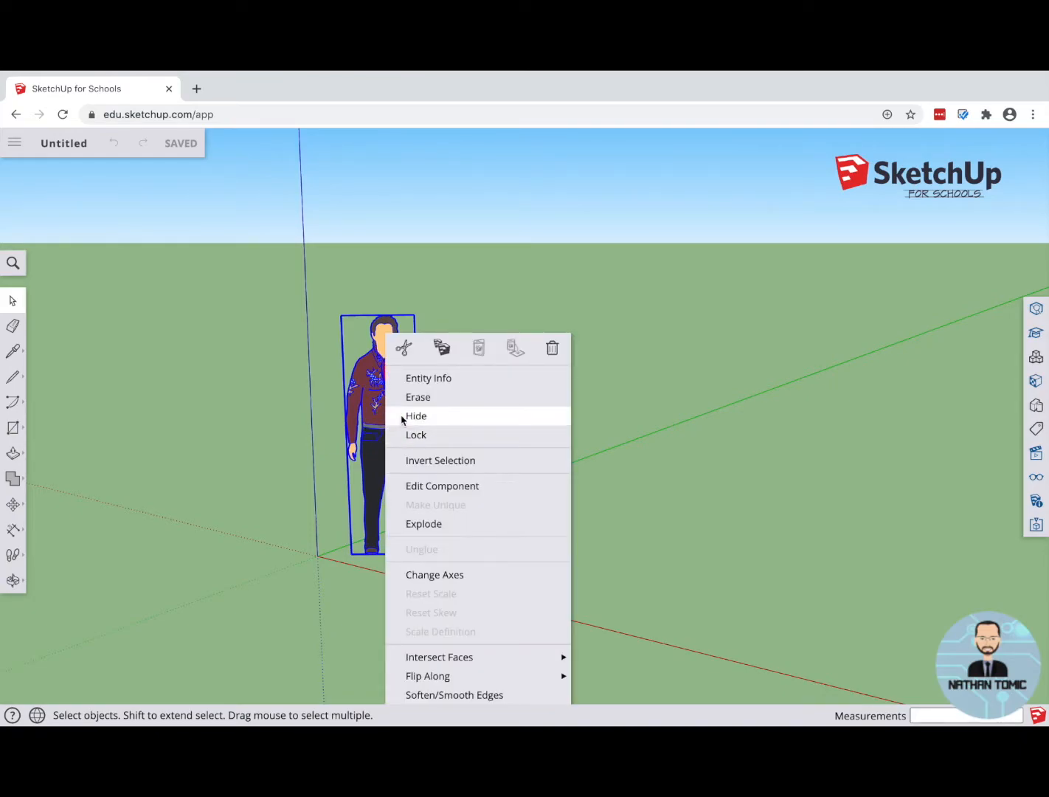
{"action": "left_click", "coordinate": [419, 397]}
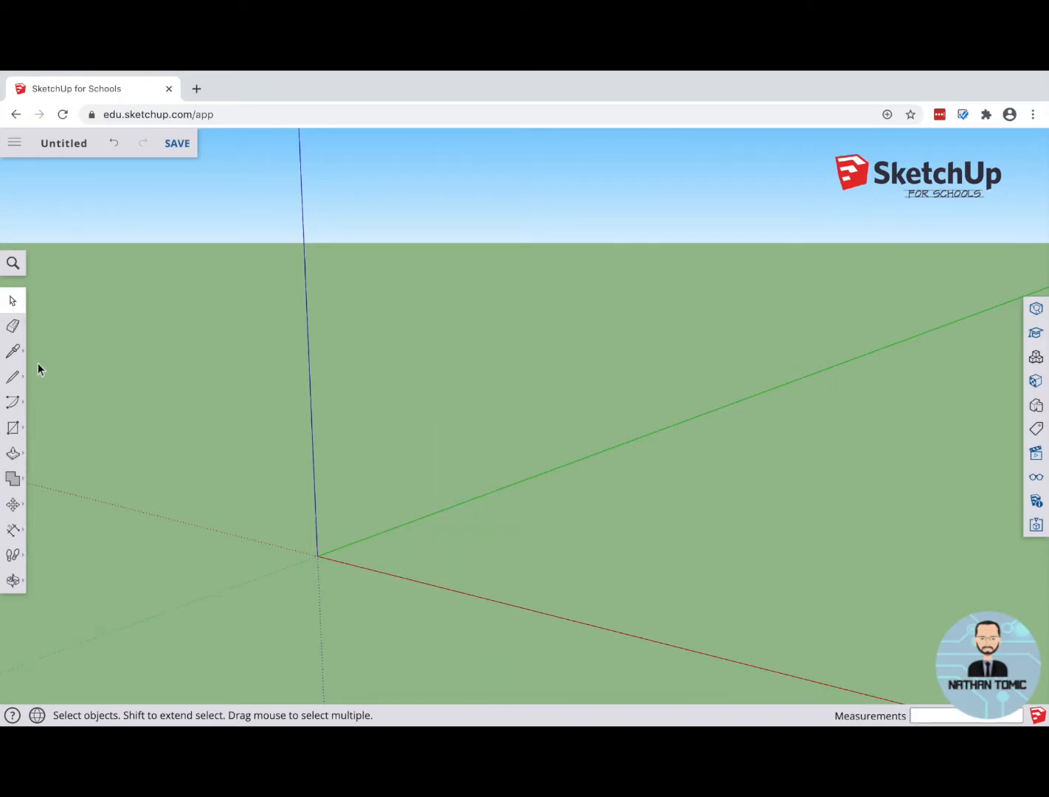
{"action": "left_click", "coordinate": [13, 326]}
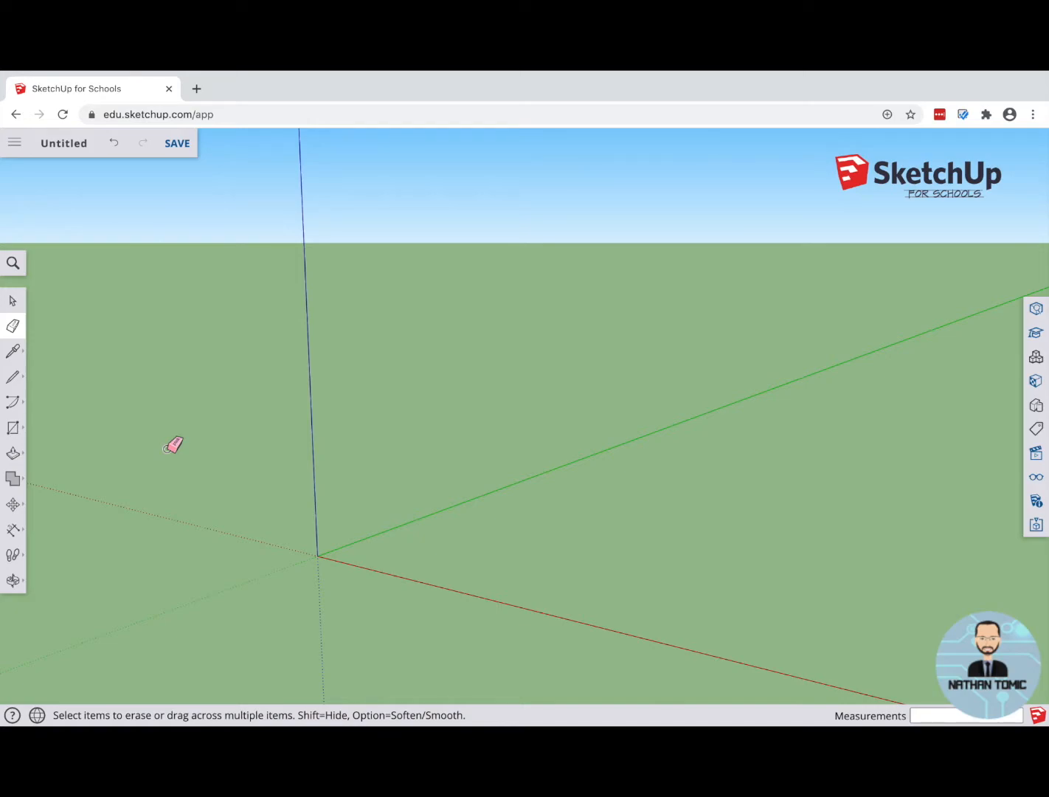
Step: Draw a rectangle of about 1728 by 883 mm on the ground between the red and green axes
{"action": "left_click", "coordinate": [15, 431]}
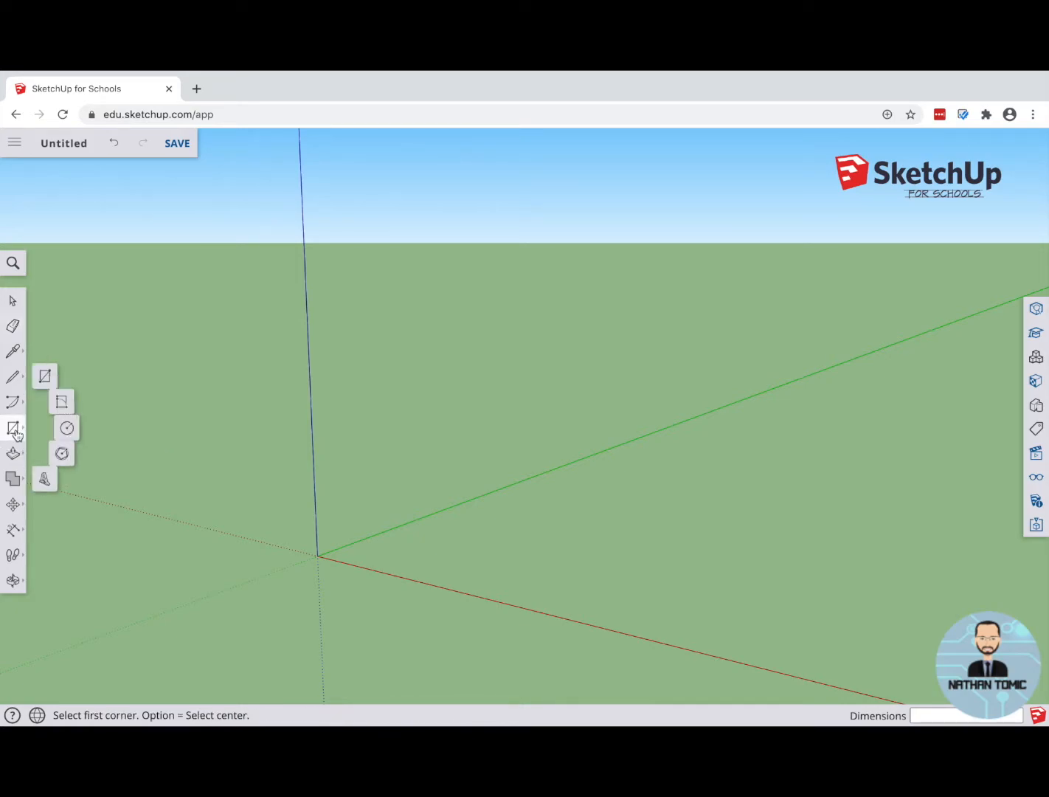
{"action": "left_click", "coordinate": [48, 374]}
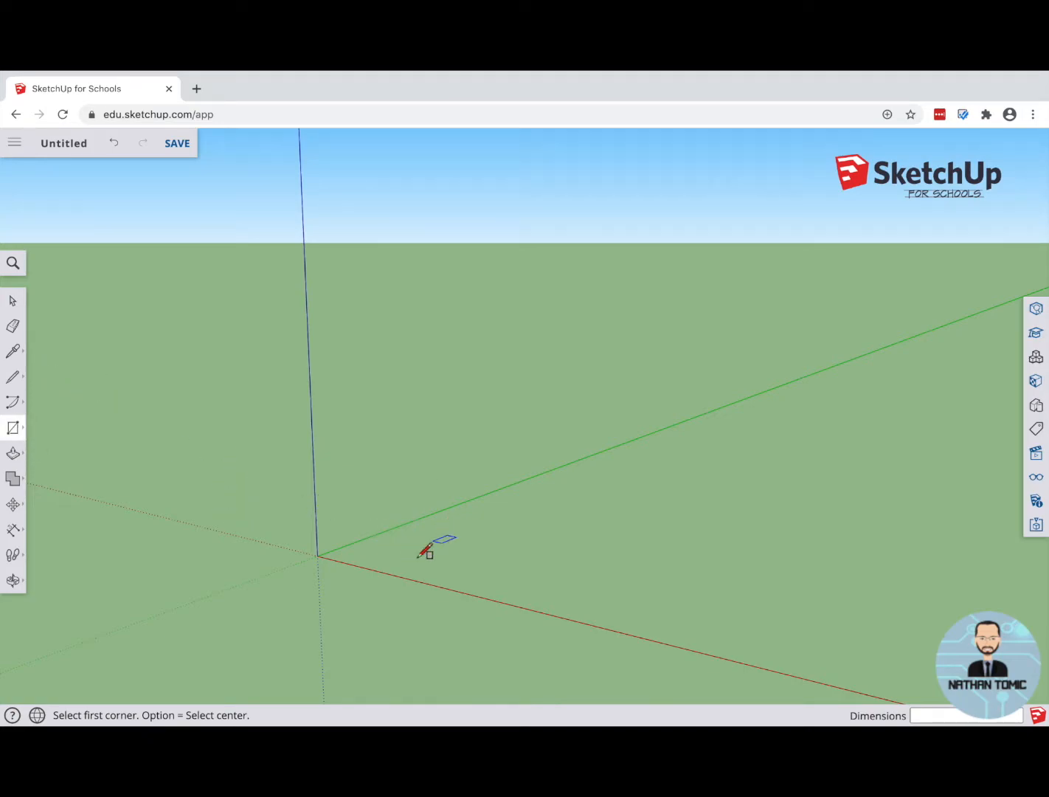
{"action": "left_click_drag", "start_coordinate": [392, 557], "coordinate": [659, 566]}
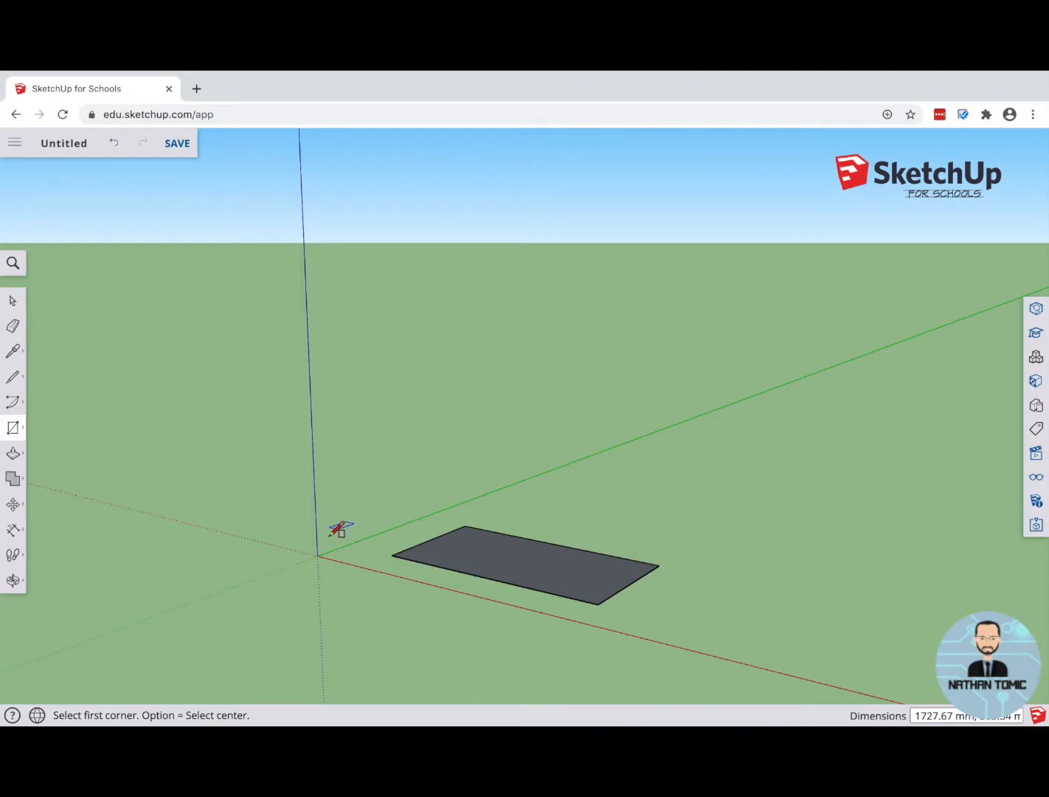
Step: Examine the ground rectangle from different distances and viewing angles
{"action": "scroll", "coordinate": [330, 533], "scroll_direction": "down", "scroll_amount": 2}
{"action": "scroll", "coordinate": [329, 534], "scroll_direction": "up", "scroll_amount": 2}
{"action": "scroll", "coordinate": [329, 537], "scroll_direction": "down", "scroll_amount": 2}
{"action": "scroll", "coordinate": [329, 536], "scroll_direction": "up", "scroll_amount": 1}
{"action": "scroll", "coordinate": [329, 535], "scroll_direction": "down", "scroll_amount": 2}
{"action": "scroll", "coordinate": [329, 536], "scroll_direction": "up", "scroll_amount": 1}
{"action": "scroll", "coordinate": [329, 536], "scroll_direction": "down", "scroll_amount": 2}
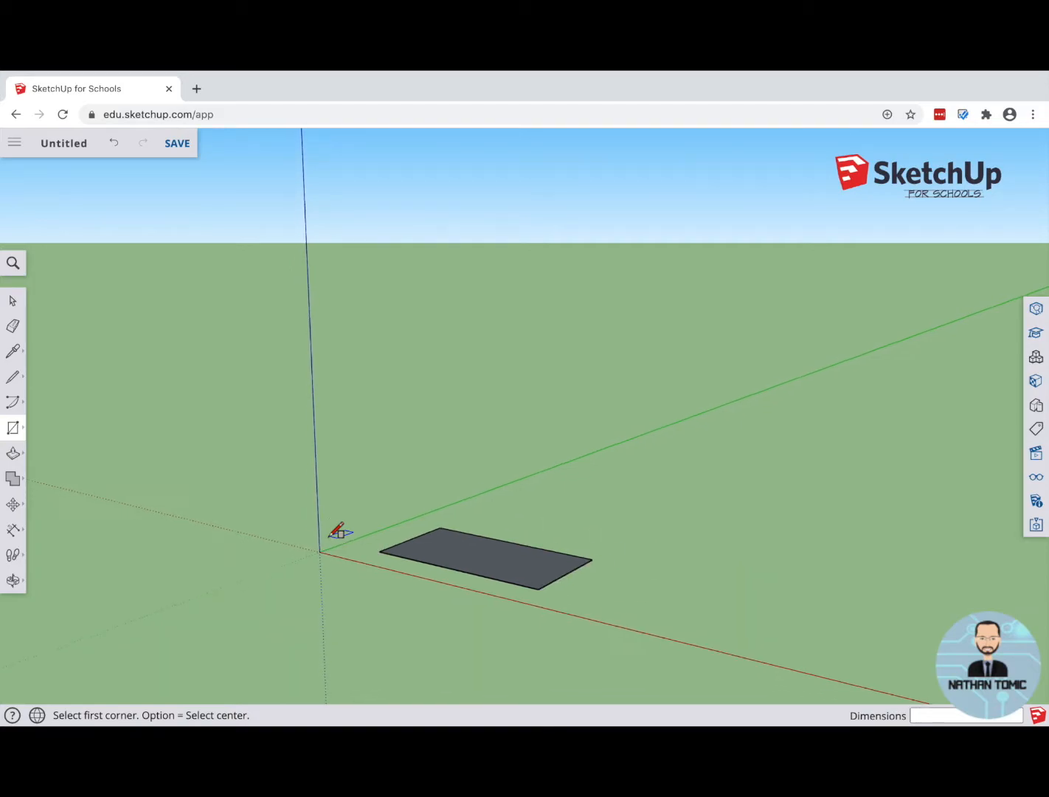
{"action": "mouse_move", "coordinate": [336, 531]}
{"action": "middle_mouse_down"}
{"action": "mouse_move", "coordinate": [323, 534]}
{"action": "mouse_move", "coordinate": [439, 590]}
{"action": "mouse_move", "coordinate": [504, 545]}
{"action": "mouse_move", "coordinate": [418, 469]}
{"action": "mouse_move", "coordinate": [369, 499]}
{"action": "mouse_move", "coordinate": [335, 560]}
{"action": "mouse_move", "coordinate": [422, 534]}
{"action": "middle_mouse_up"}
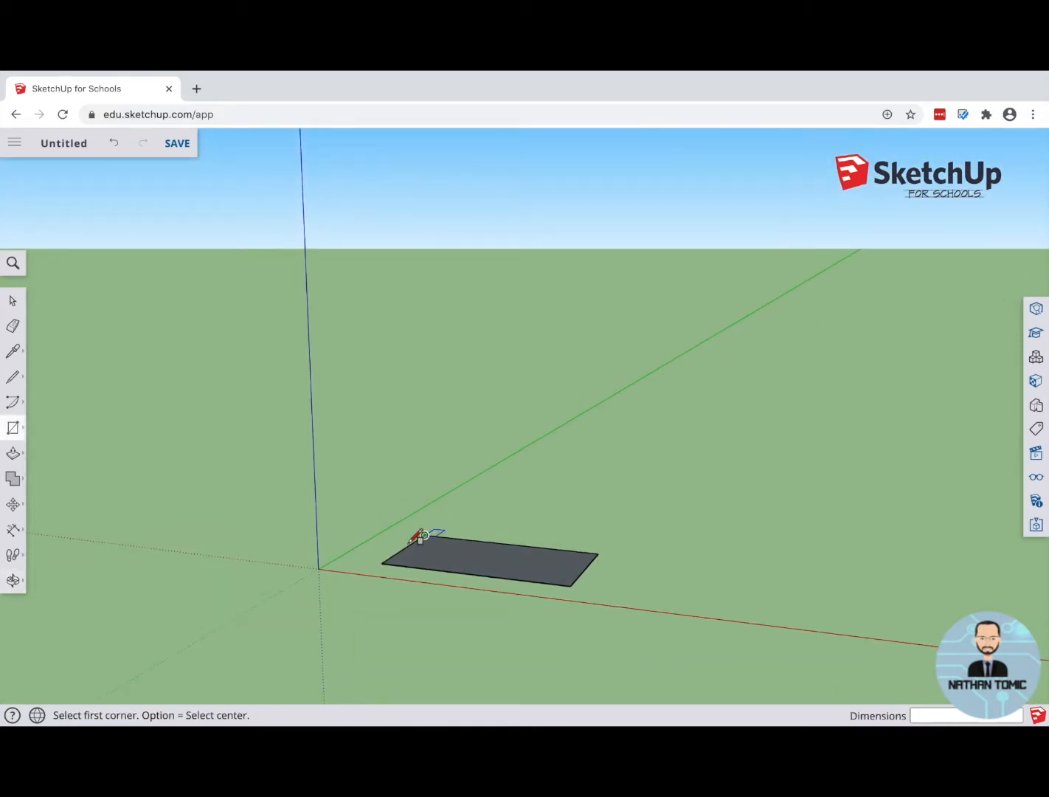
{"action": "left_click", "coordinate": [14, 582]}
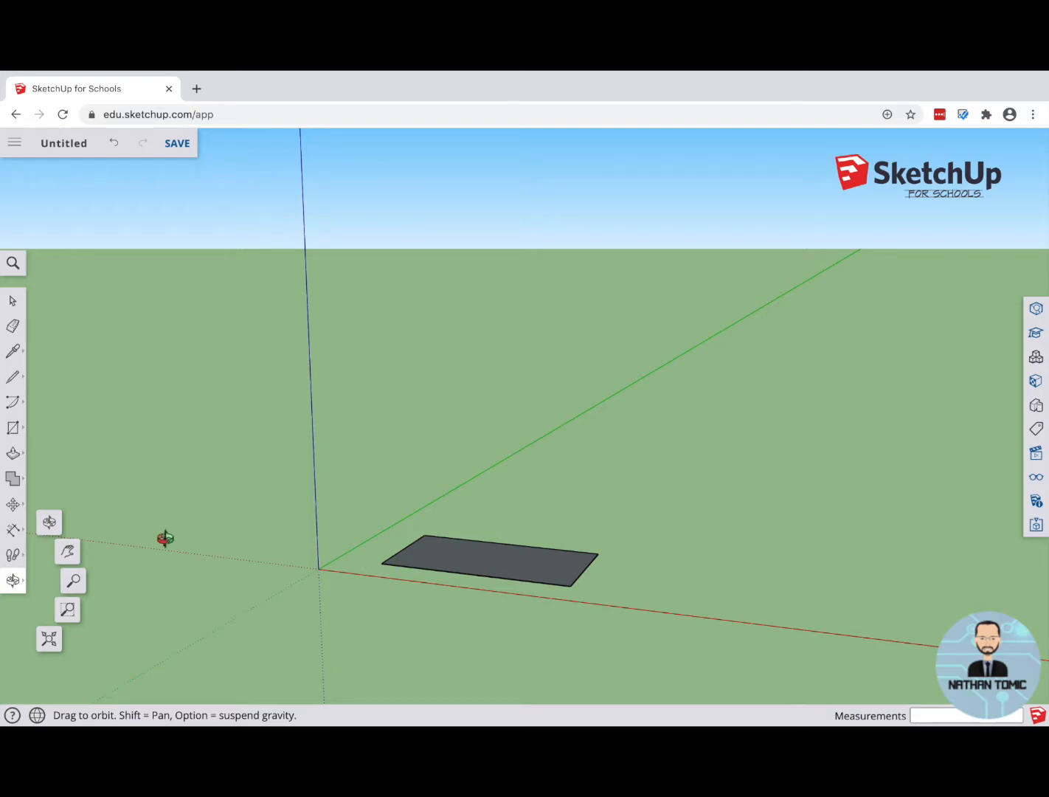
Step: Pull the ground rectangle up into a box about 385 mm high
{"action": "left_click", "coordinate": [12, 453]}
{"action": "left_click_drag", "start_coordinate": [492, 558], "coordinate": [499, 522]}
{"action": "middle_click_drag", "start_coordinate": [401, 565], "coordinate": [435, 504]}
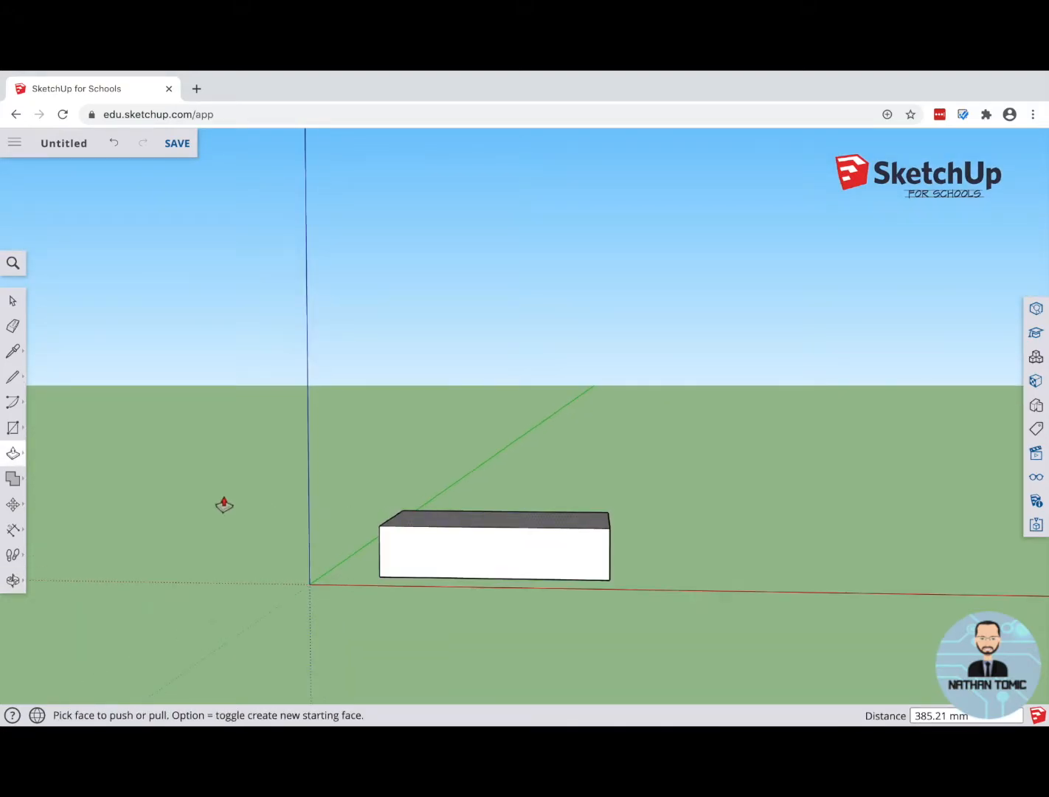
{"action": "middle_click_drag", "start_coordinate": [509, 465], "coordinate": [505, 537]}
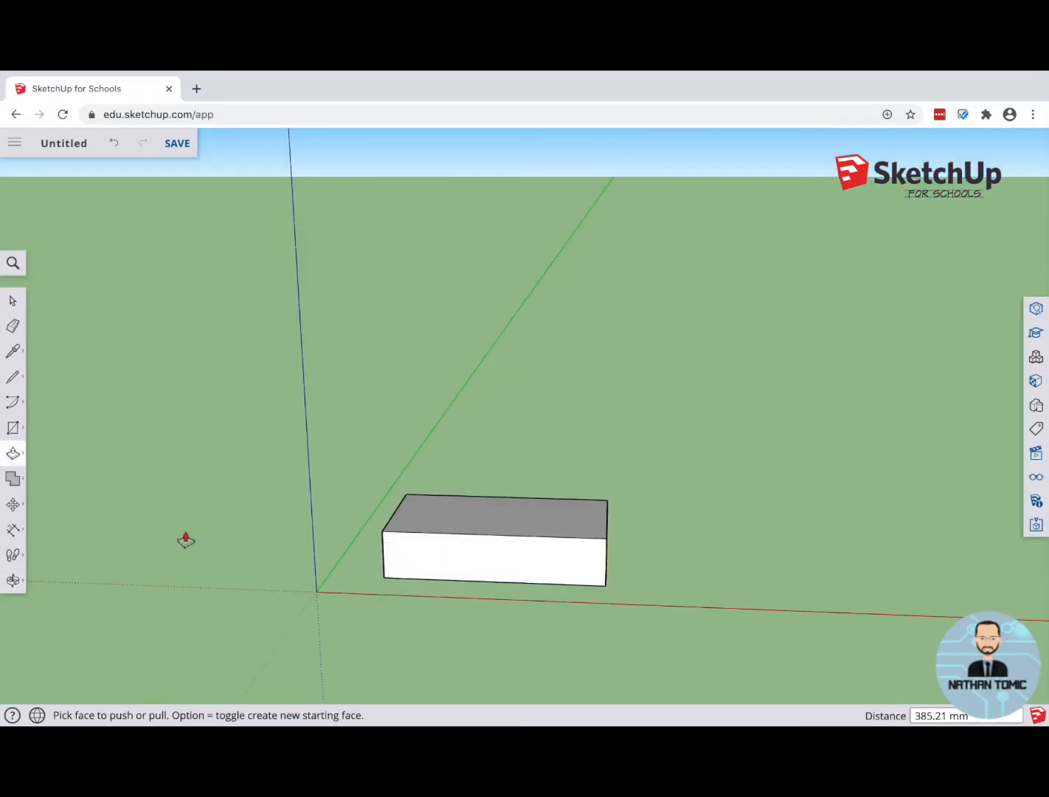
Step: Draw a rectangle of about 1029 by 883 mm across the middle of the box's top face, spanning its full depth
{"action": "left_click", "coordinate": [15, 430]}
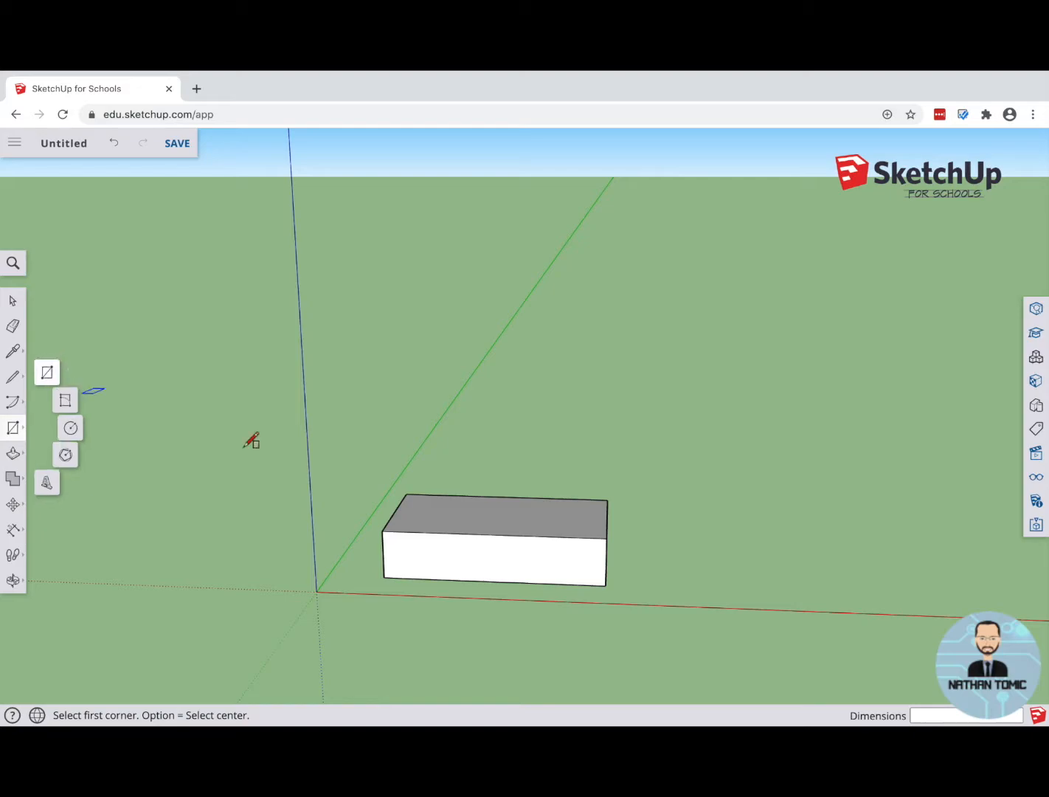
{"action": "scroll", "coordinate": [527, 511], "scroll_direction": "up", "scroll_amount": 5}
{"action": "middle_click_drag", "start_coordinate": [525, 512], "coordinate": [392, 584]}
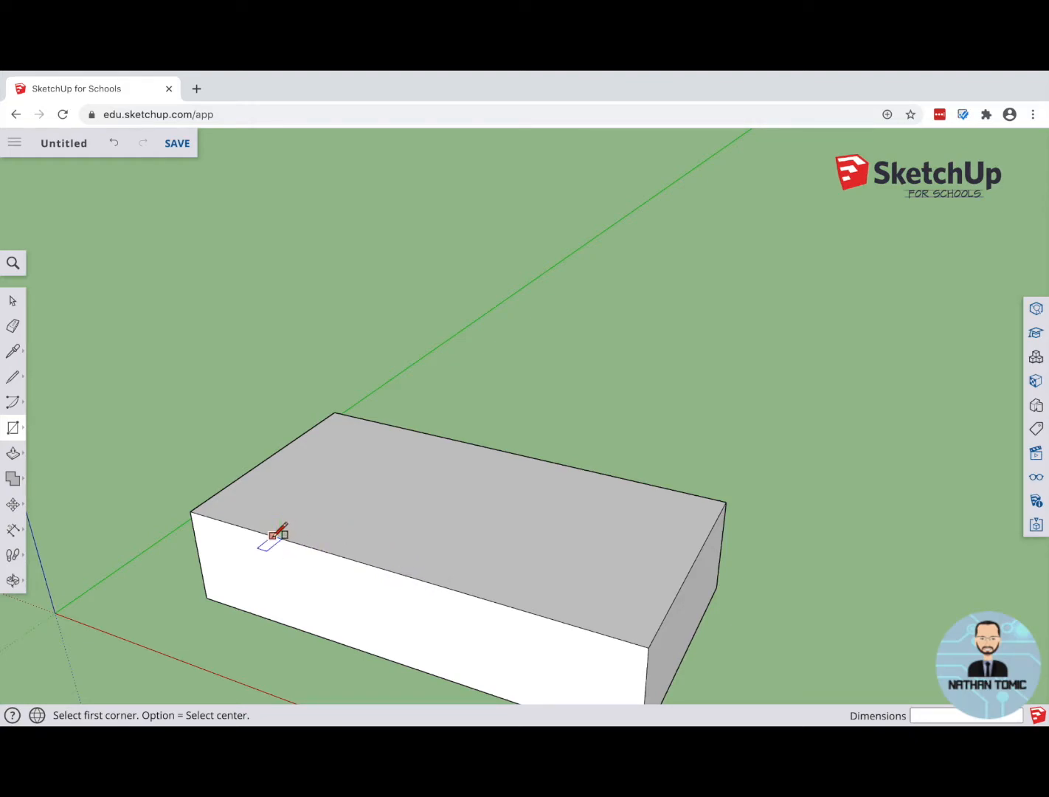
{"action": "left_click", "coordinate": [273, 534]}
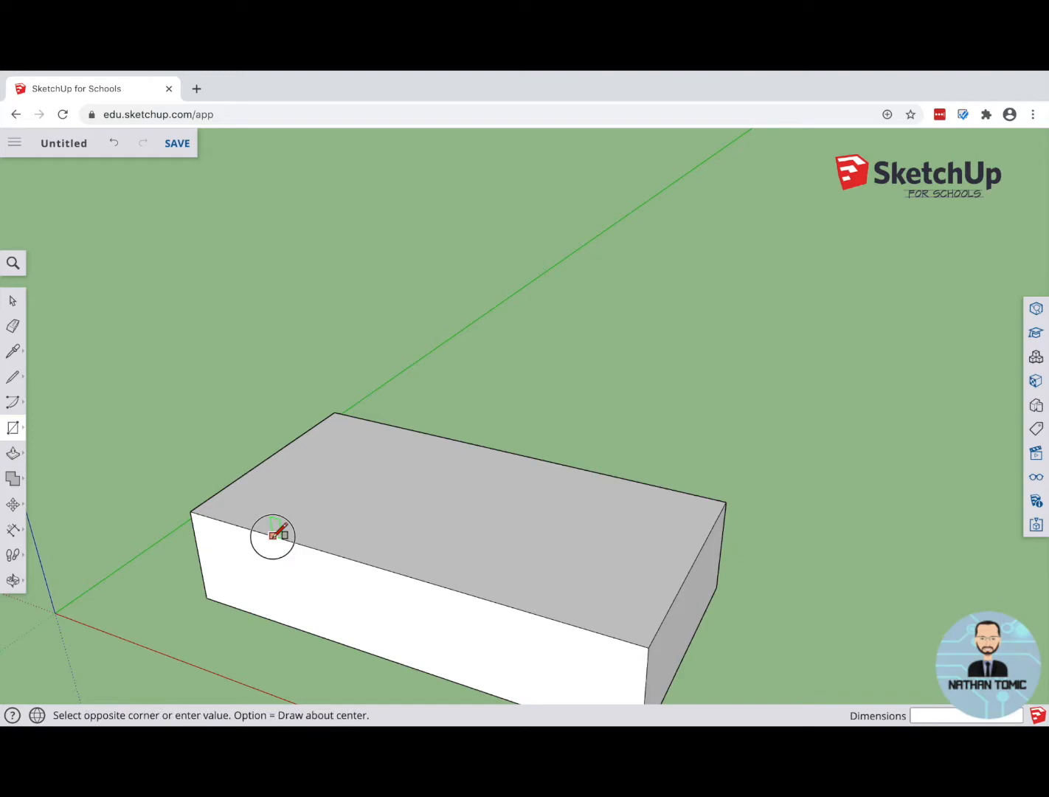
{"action": "left_click_drag", "start_coordinate": [273, 536], "coordinate": [642, 481]}
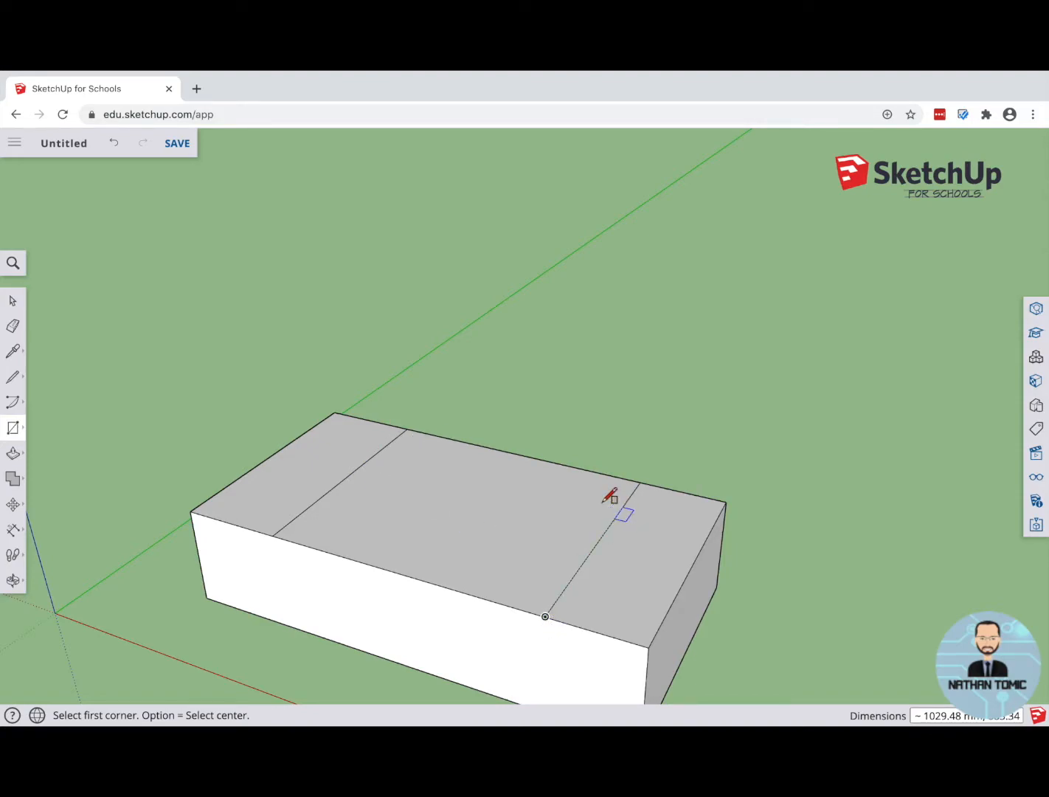
Step: Check the three sections of the box's top as separate faces by selecting each in turn, ending on the middle one
{"action": "left_click", "coordinate": [14, 304]}
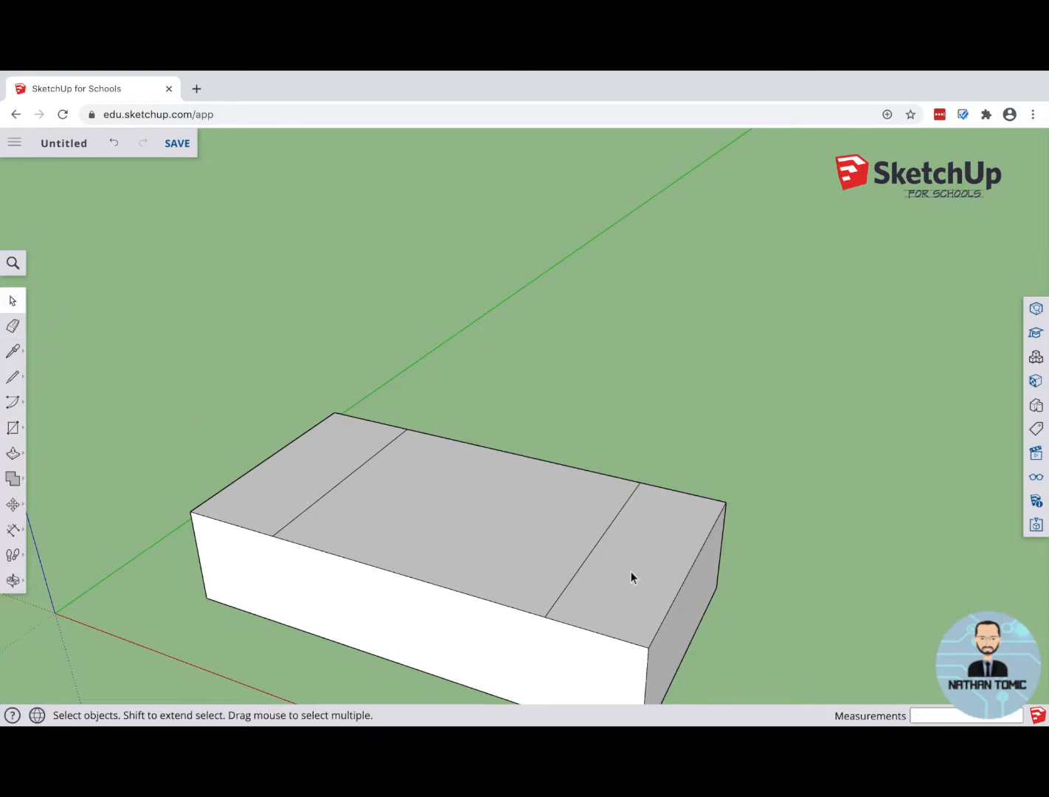
{"action": "left_click", "coordinate": [290, 476]}
{"action": "left_click", "coordinate": [445, 512]}
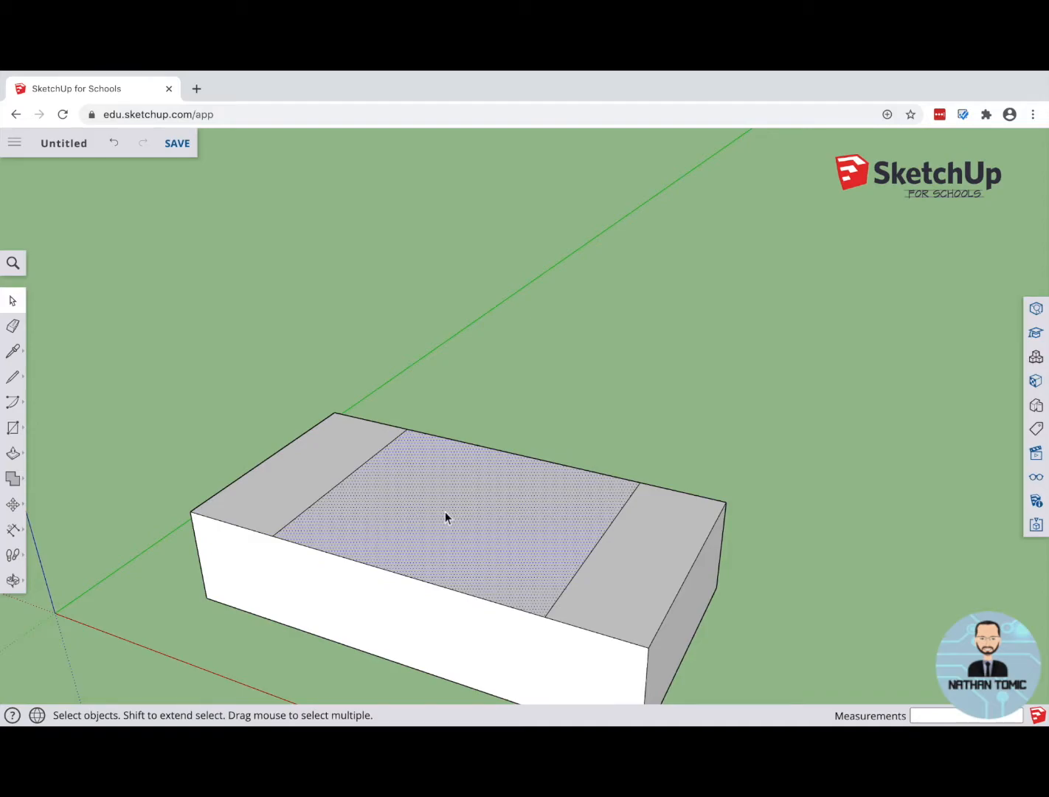
{"action": "left_click", "coordinate": [649, 559]}
{"action": "left_click", "coordinate": [469, 531]}
{"action": "left_click", "coordinate": [300, 490]}
{"action": "left_click", "coordinate": [435, 524]}
{"action": "left_click", "coordinate": [642, 554]}
{"action": "left_click", "coordinate": [462, 540]}
Step: Pull the middle top section up about 384 mm to form the car's cabin block
{"action": "left_click", "coordinate": [13, 454]}
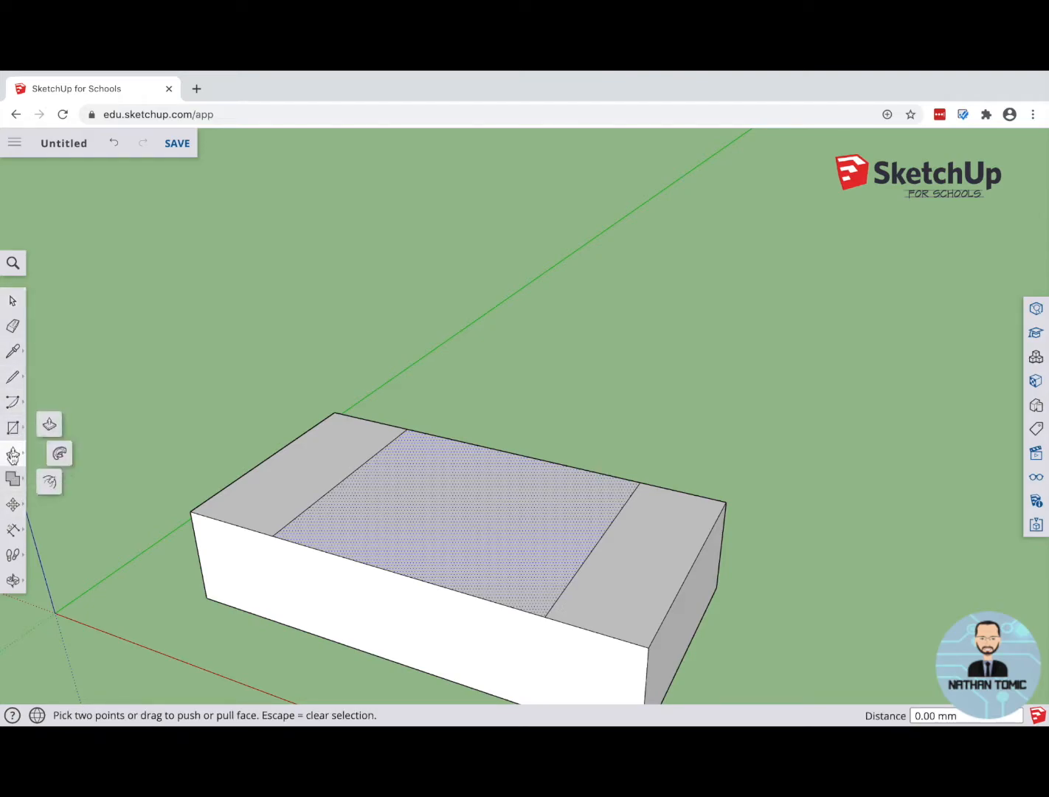
{"action": "left_click", "coordinate": [48, 425]}
{"action": "left_click", "coordinate": [429, 519]}
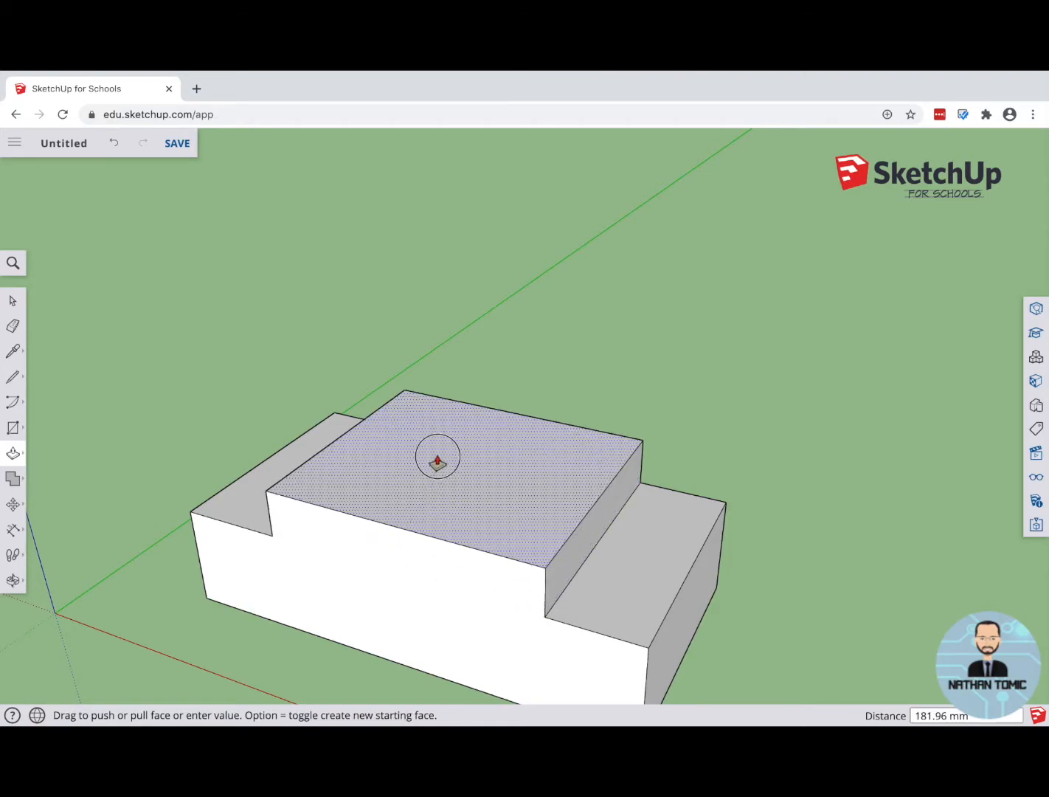
{"action": "left_click", "coordinate": [440, 417]}
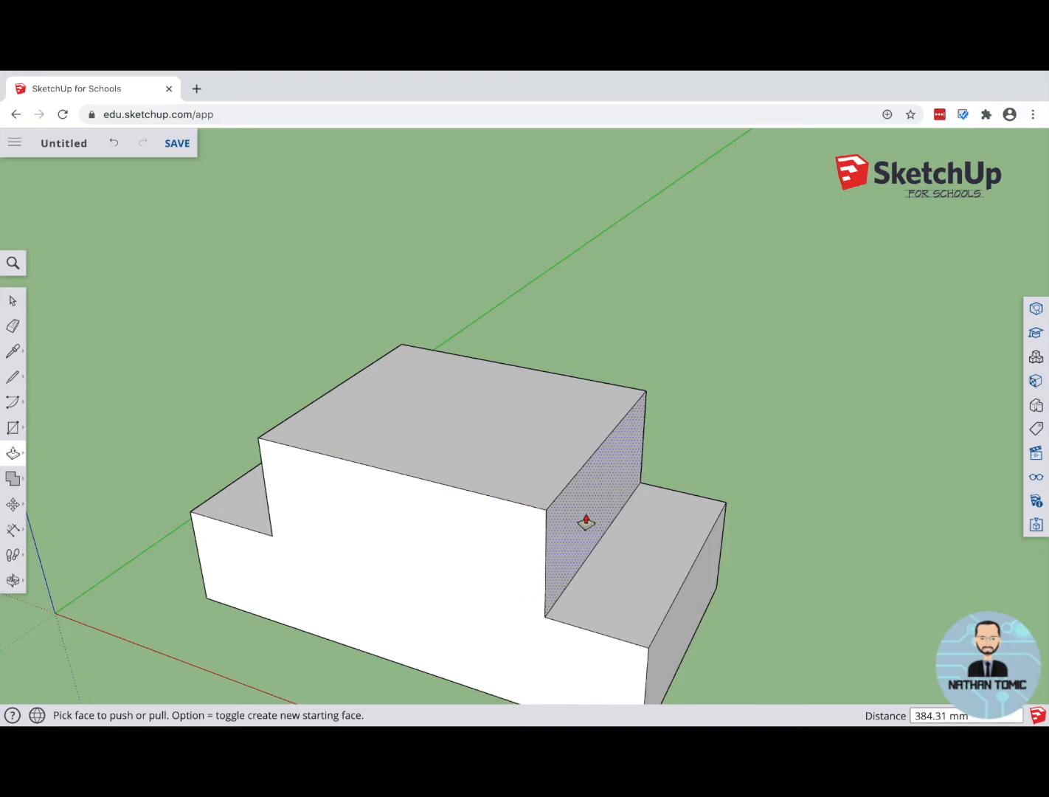
Step: Draw a sloping line about 420 mm long on the white side face, from the cabin's left base corner to its top edge
{"action": "middle_click_drag", "start_coordinate": [372, 584], "coordinate": [538, 425]}
{"action": "left_click_drag", "start_coordinate": [538, 425], "coordinate": [477, 422]}
{"action": "middle_click_drag", "start_coordinate": [476, 421], "coordinate": [425, 419]}
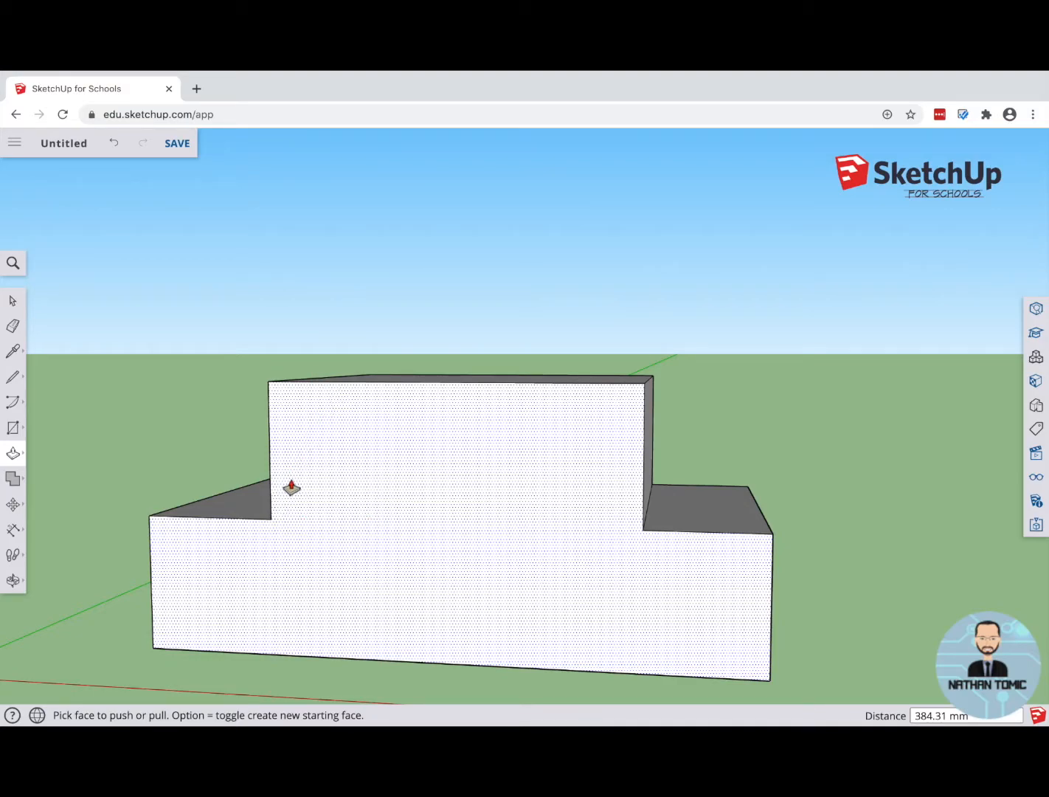
{"action": "left_click", "coordinate": [11, 379]}
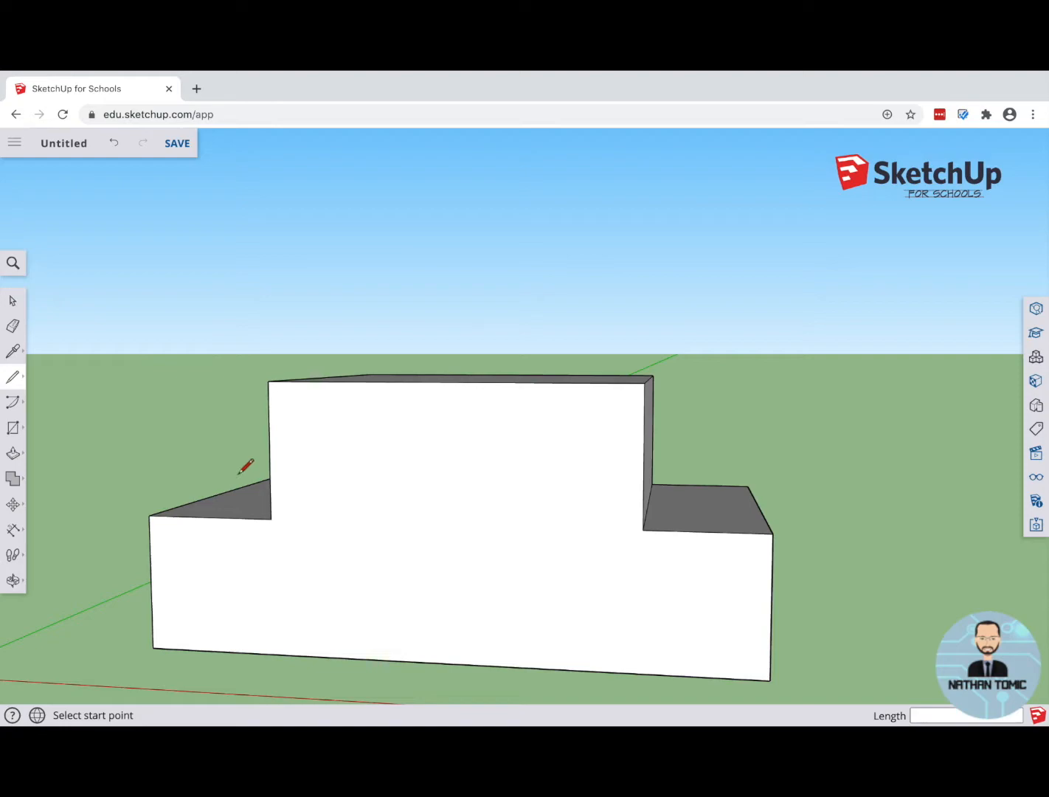
{"action": "left_click", "coordinate": [270, 519]}
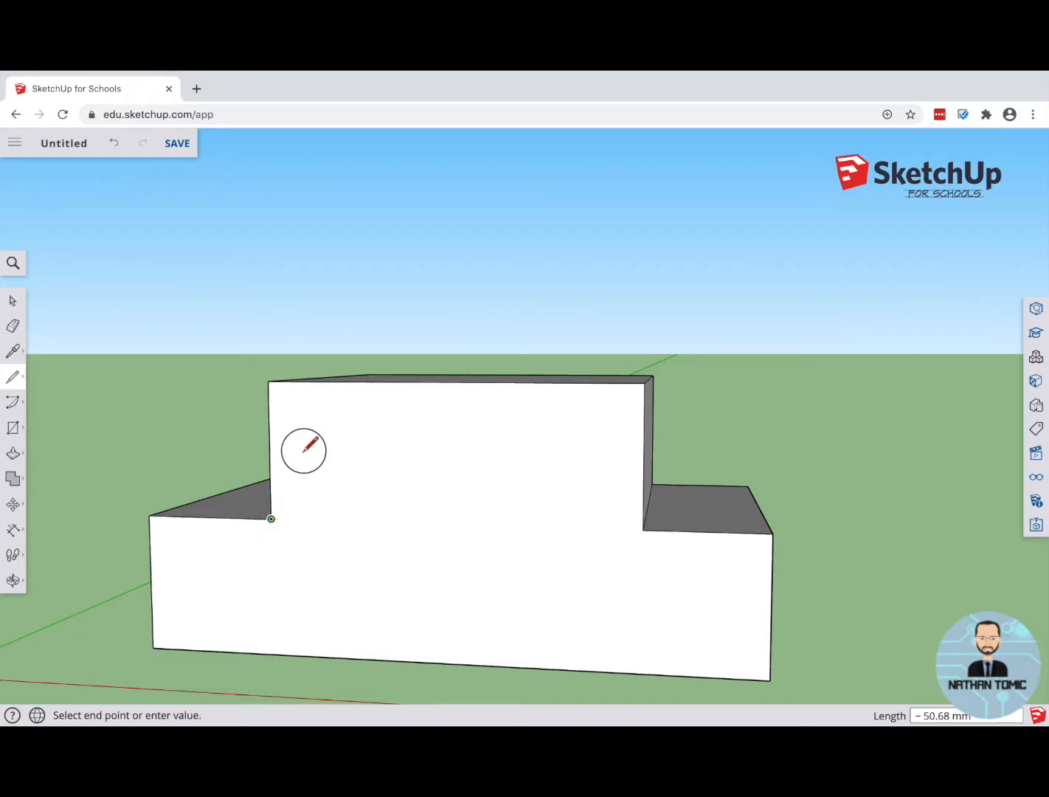
{"action": "left_click", "coordinate": [327, 380]}
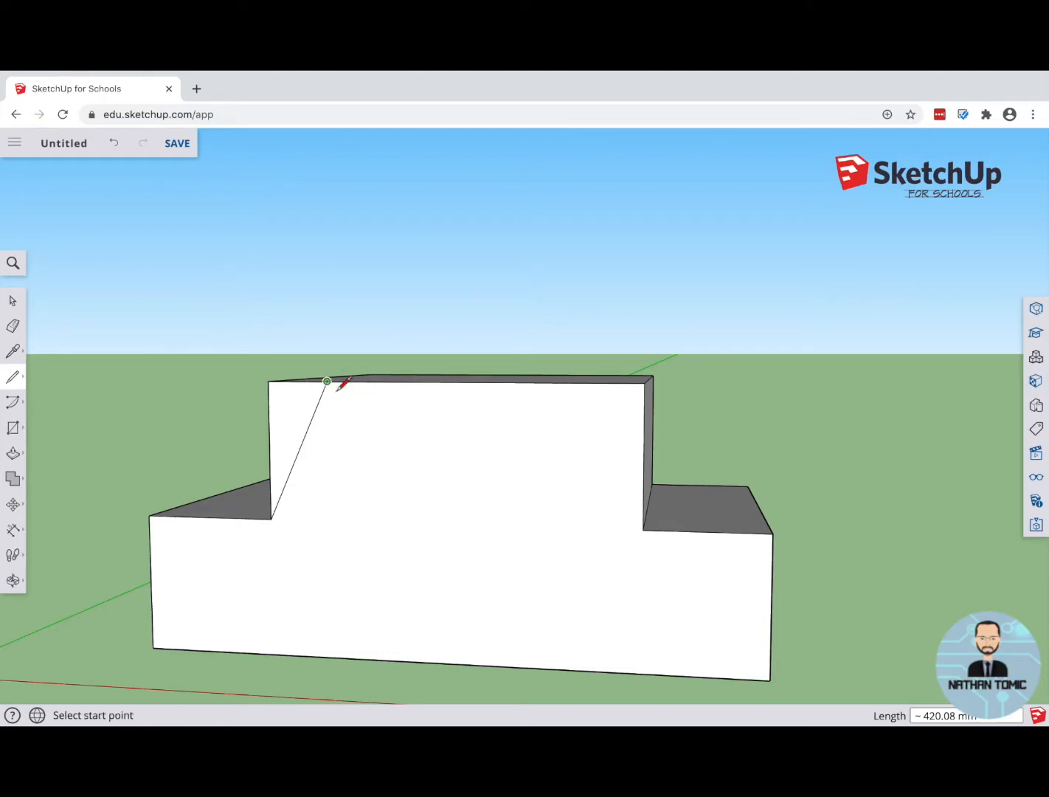
Step: Draw a sloping line about 508 mm long on the same side face, from the cabin's other base corner to its top edge
{"action": "middle_click_drag", "start_coordinate": [403, 402], "coordinate": [290, 511]}
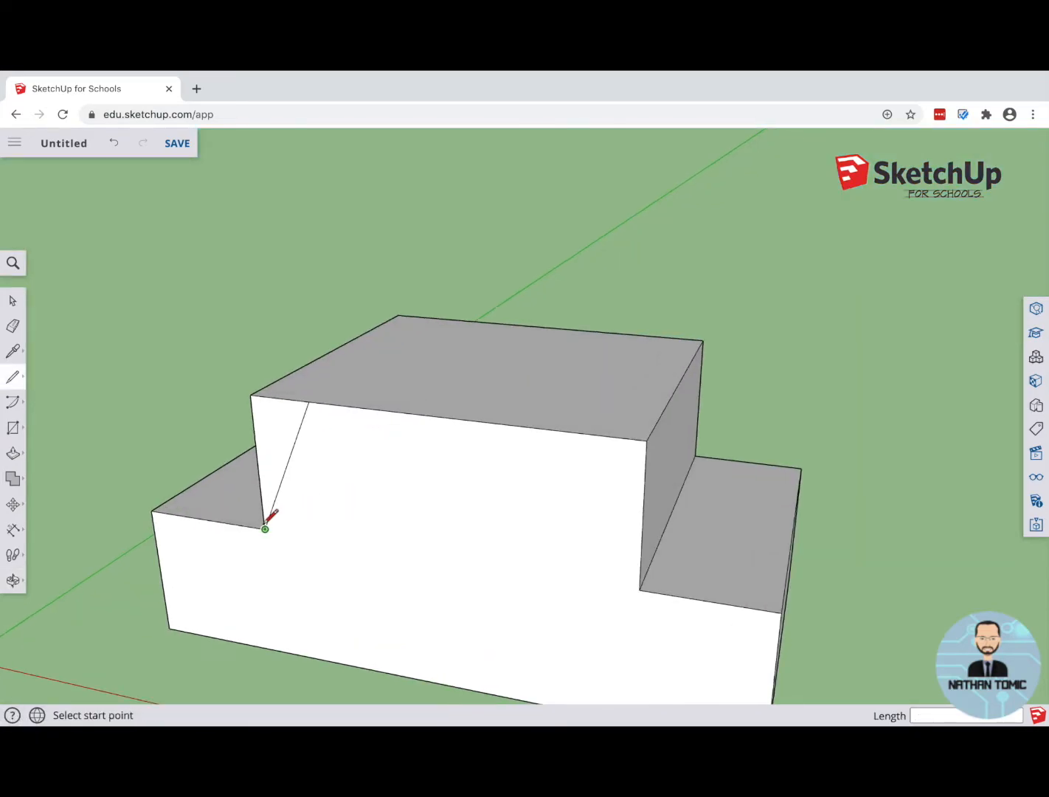
{"action": "left_click", "coordinate": [640, 588]}
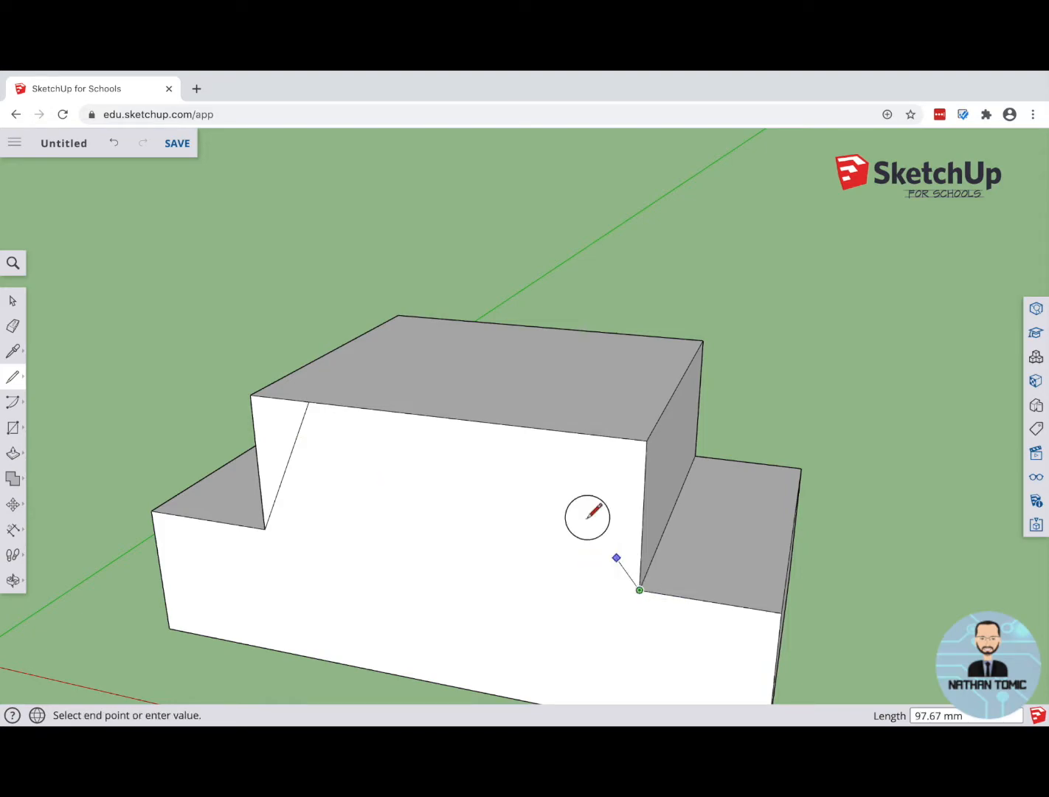
{"action": "left_click", "coordinate": [507, 424]}
Step: Push both triangular corner faces of the cabin about 883 mm through the full body depth to cut them away
{"action": "mouse_move", "coordinate": [463, 578]}
{"action": "middle_mouse_down"}
{"action": "mouse_move", "coordinate": [527, 565]}
{"action": "mouse_move", "coordinate": [600, 494]}
{"action": "mouse_move", "coordinate": [556, 454]}
{"action": "mouse_move", "coordinate": [446, 520]}
{"action": "mouse_move", "coordinate": [465, 514]}
{"action": "middle_mouse_up"}
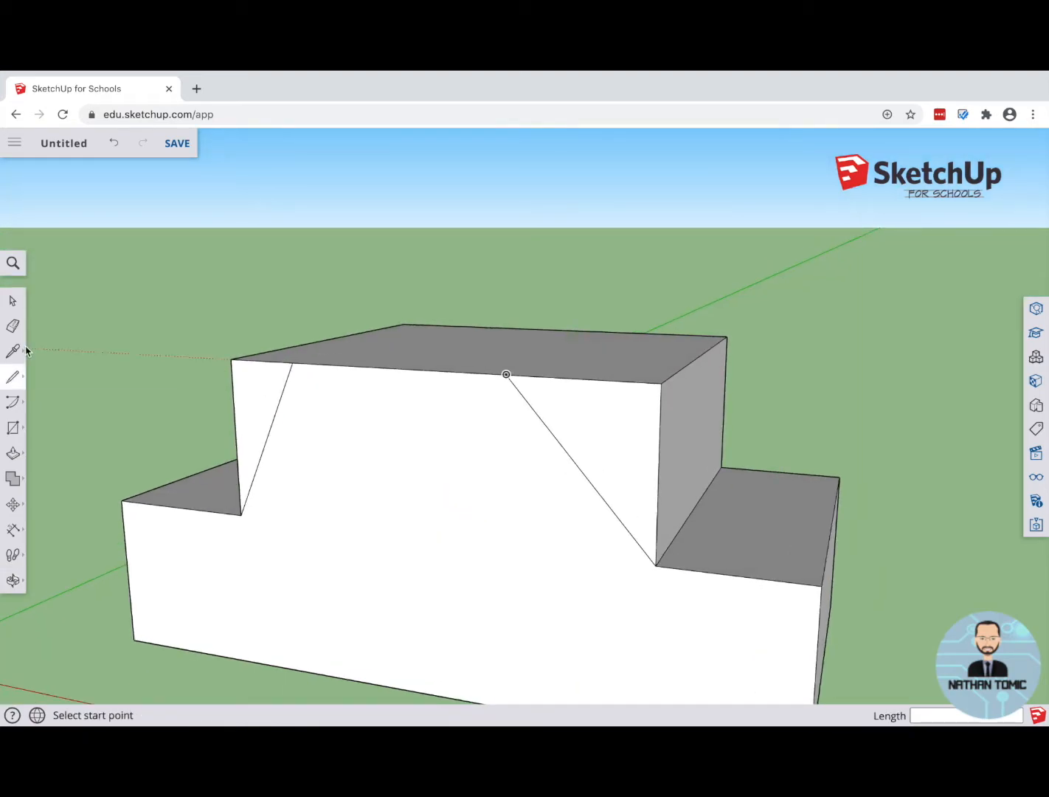
{"action": "left_click", "coordinate": [12, 453]}
{"action": "left_click", "coordinate": [48, 426]}
{"action": "left_click_drag", "start_coordinate": [635, 443], "coordinate": [766, 374]}
{"action": "middle_click_drag", "start_coordinate": [155, 509], "coordinate": [439, 471]}
{"action": "left_click", "coordinate": [399, 439]}
{"action": "left_click", "coordinate": [251, 391]}
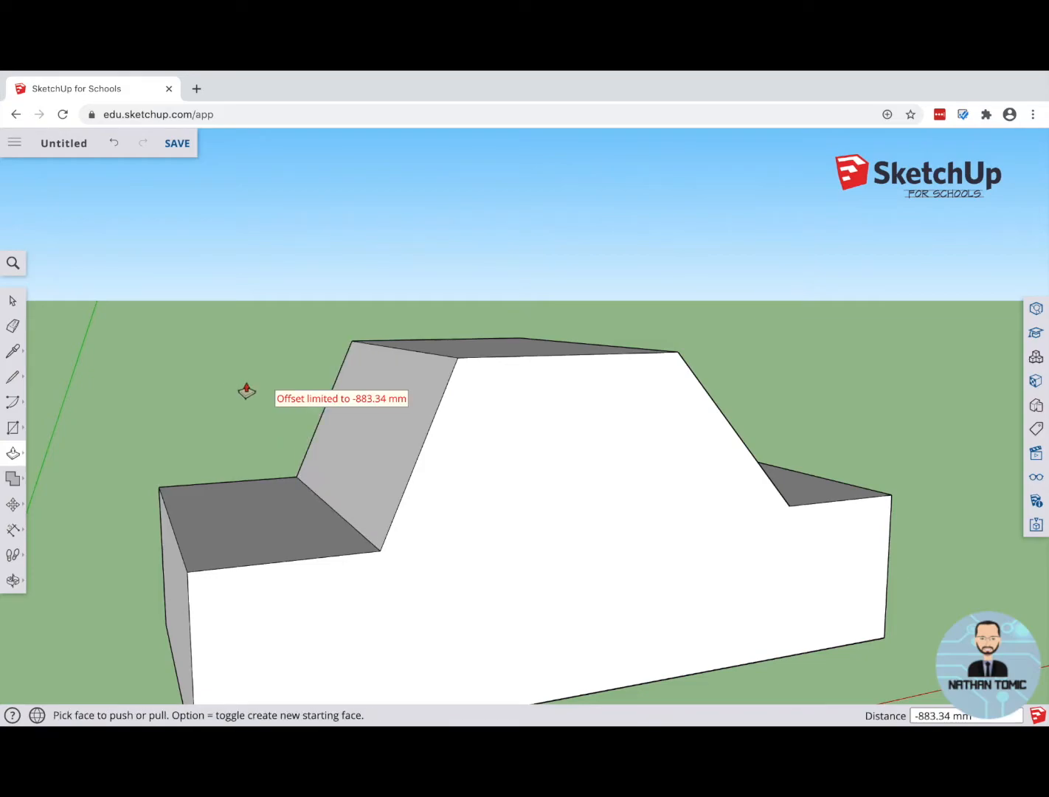
Step: Draw a wheel circle of about 152 mm radius centred on the side face's bottom edge, near the end with the steeper cabin slope
{"action": "middle_click_drag", "start_coordinate": [529, 558], "coordinate": [406, 537]}
{"action": "scroll", "coordinate": [306, 482], "scroll_direction": "up", "scroll_amount": 1}
{"action": "scroll", "coordinate": [309, 483], "scroll_direction": "down", "scroll_amount": 6}
{"action": "scroll", "coordinate": [335, 495], "scroll_direction": "up", "scroll_amount": 3}
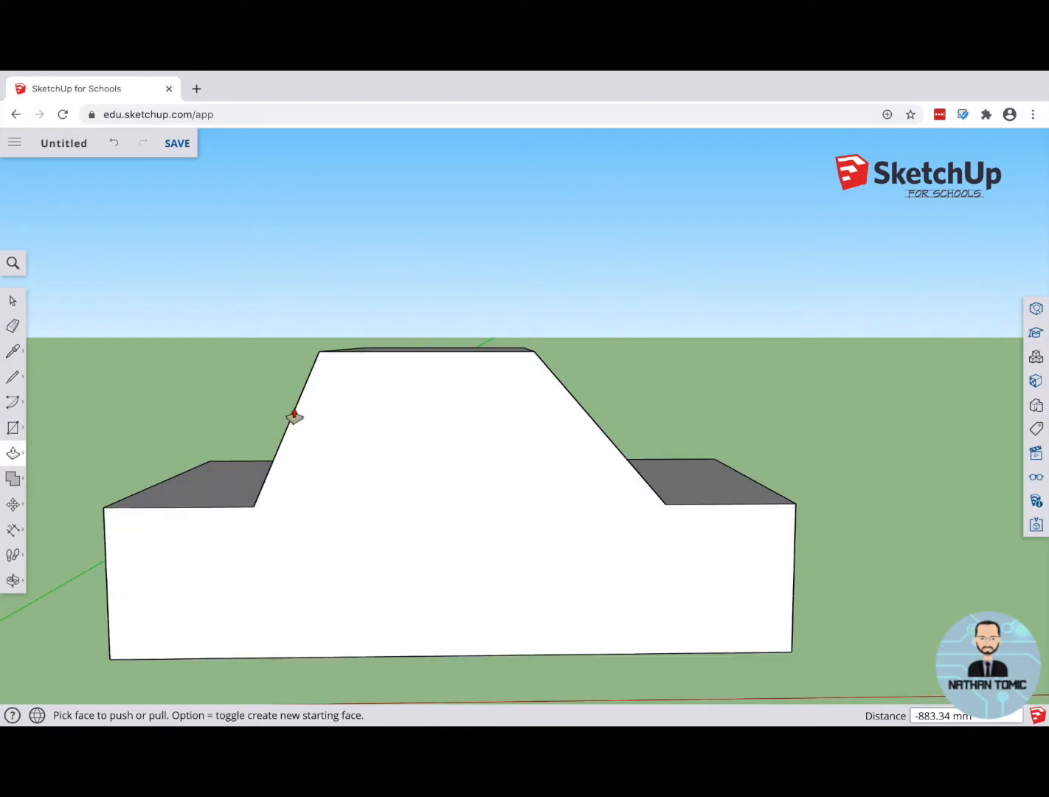
{"action": "middle_click_drag", "start_coordinate": [585, 489], "coordinate": [528, 546]}
{"action": "scroll", "coordinate": [532, 560], "scroll_direction": "down", "scroll_amount": 3}
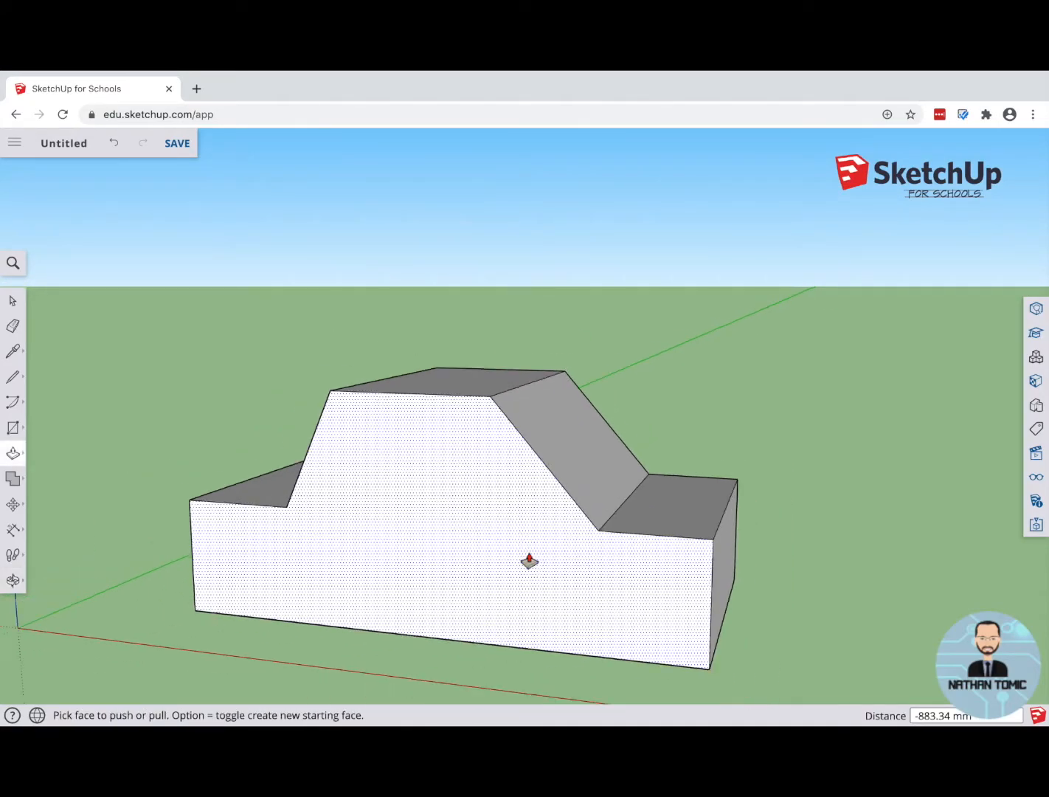
{"action": "middle_click_drag", "start_coordinate": [350, 568], "coordinate": [388, 494]}
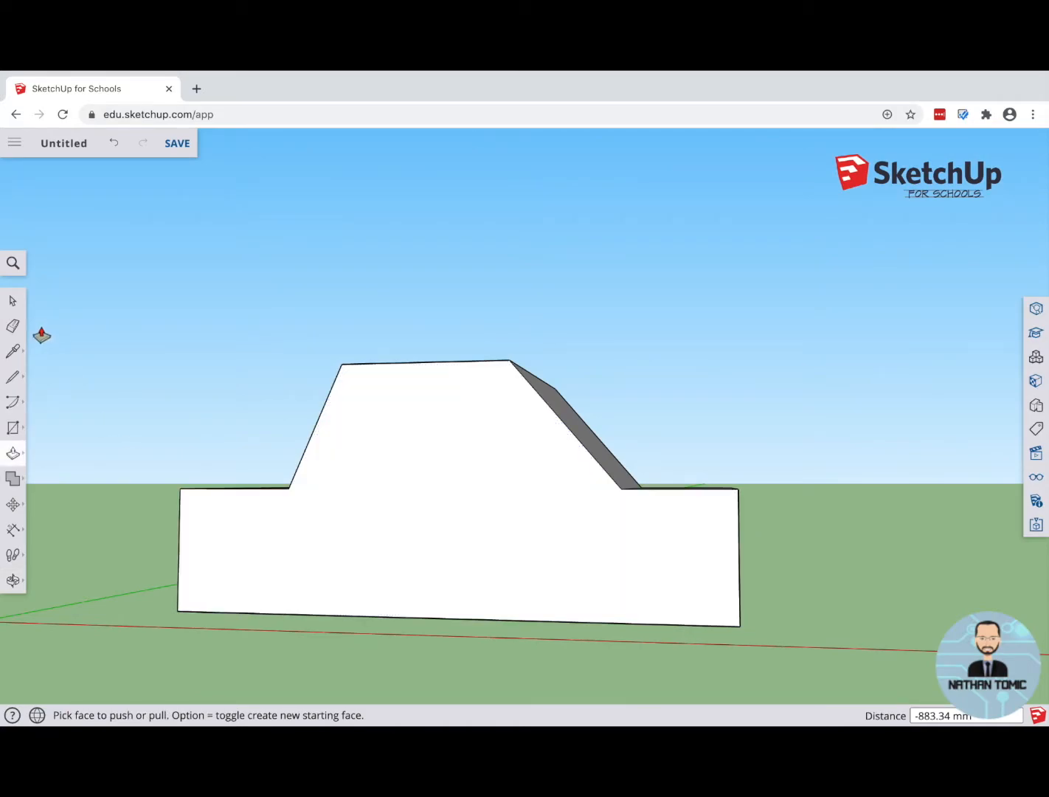
{"action": "left_click", "coordinate": [20, 433]}
{"action": "left_click", "coordinate": [78, 427]}
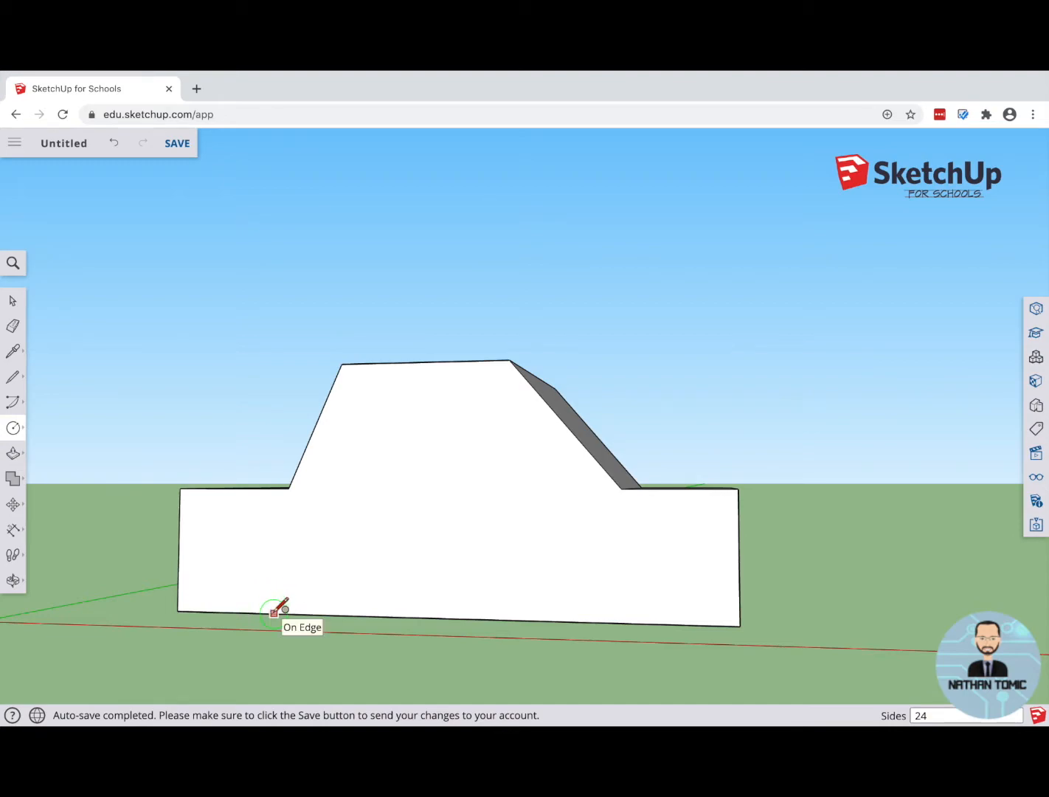
{"action": "left_click", "coordinate": [277, 606]}
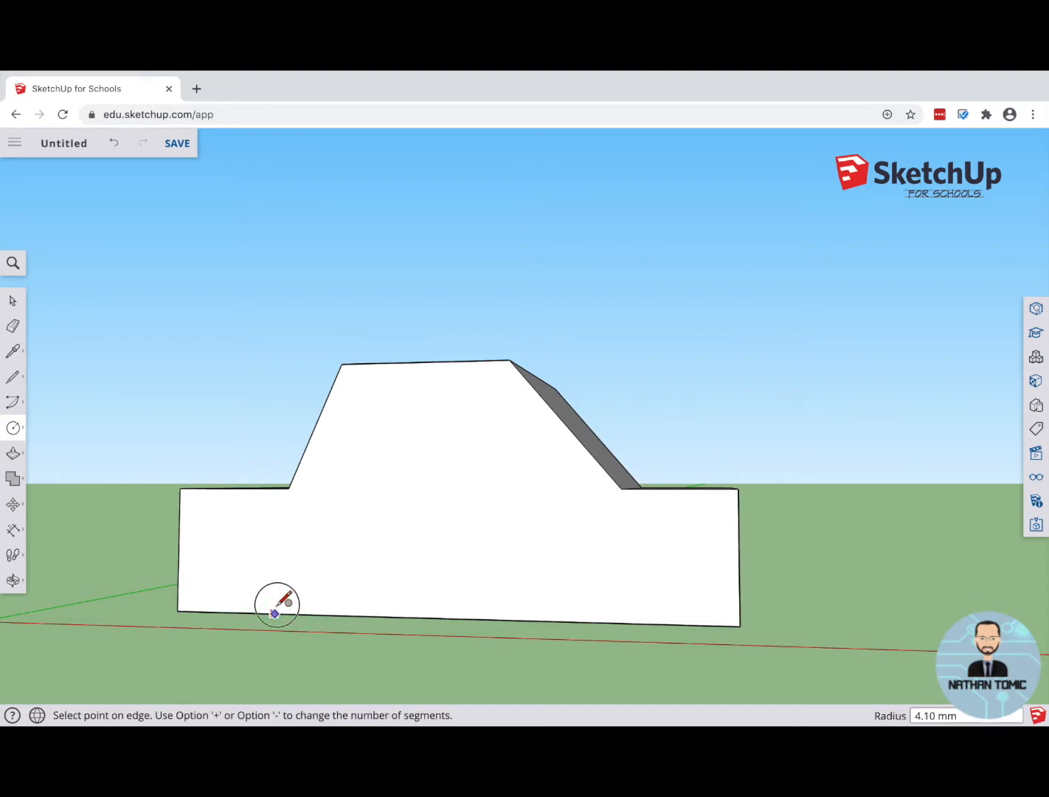
{"action": "left_click", "coordinate": [275, 565]}
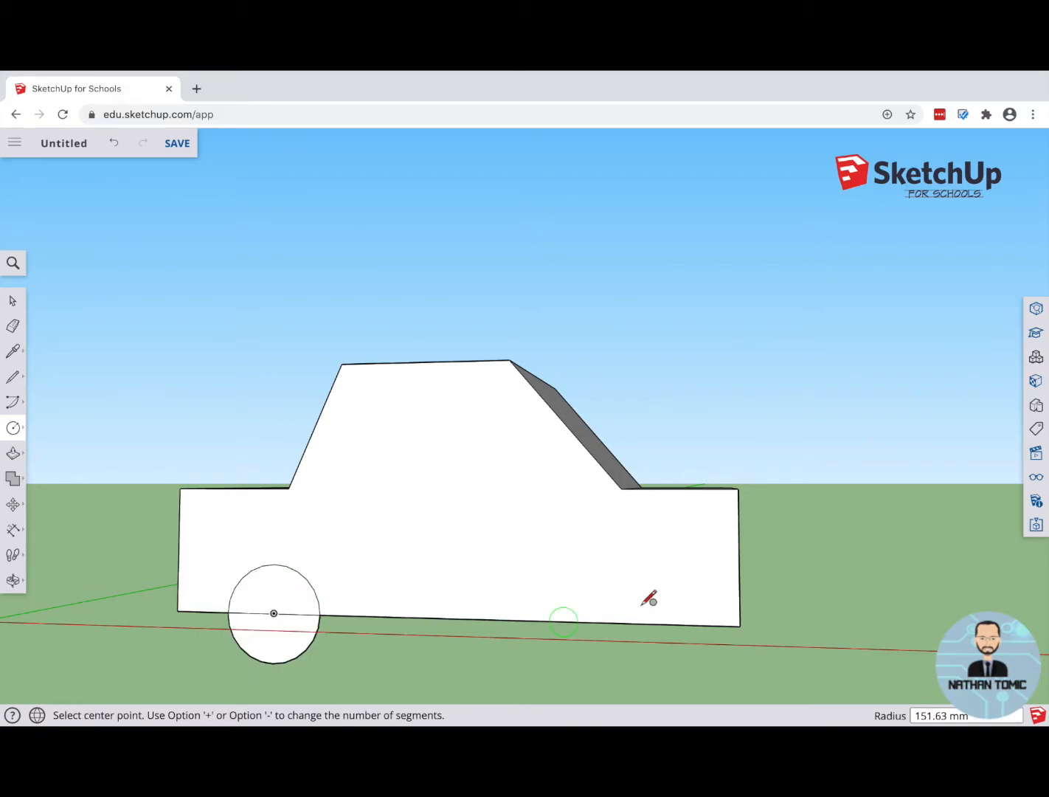
Step: Draw a second wheel circle of about 147 mm radius centred on the side face's bottom edge, near the end with the gentler cabin slope
{"action": "left_click", "coordinate": [601, 622]}
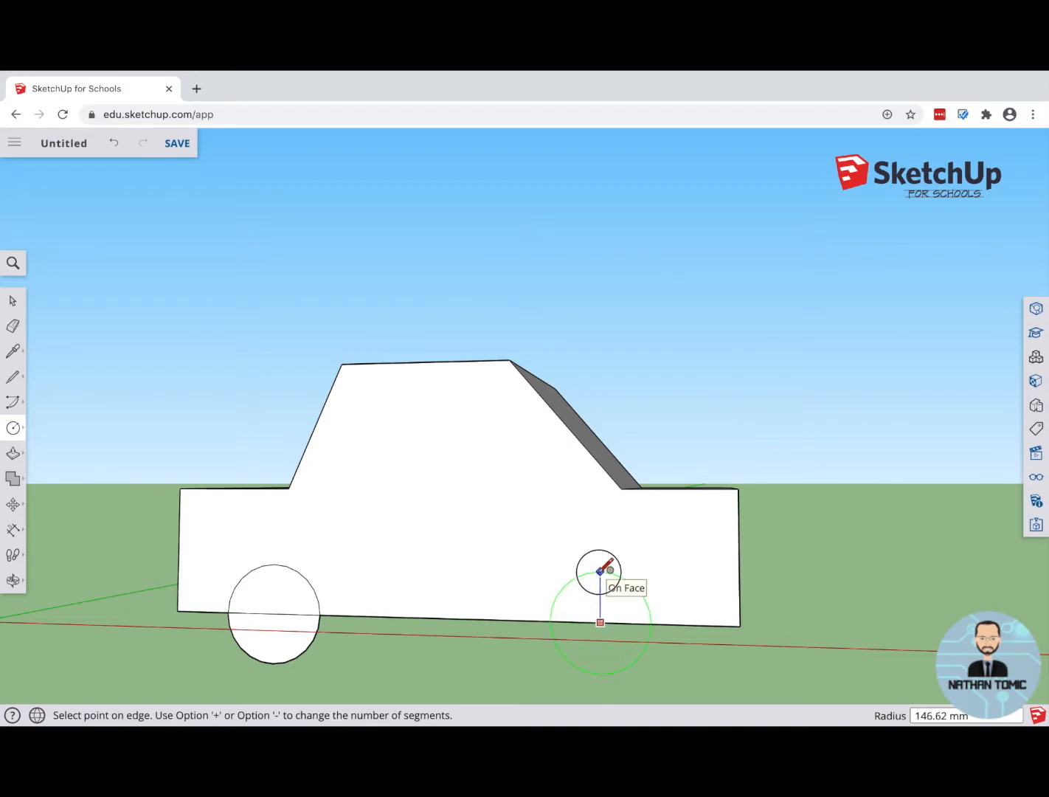
{"action": "left_click", "coordinate": [602, 568]}
{"action": "scroll", "coordinate": [410, 622], "scroll_direction": "down", "scroll_amount": 3}
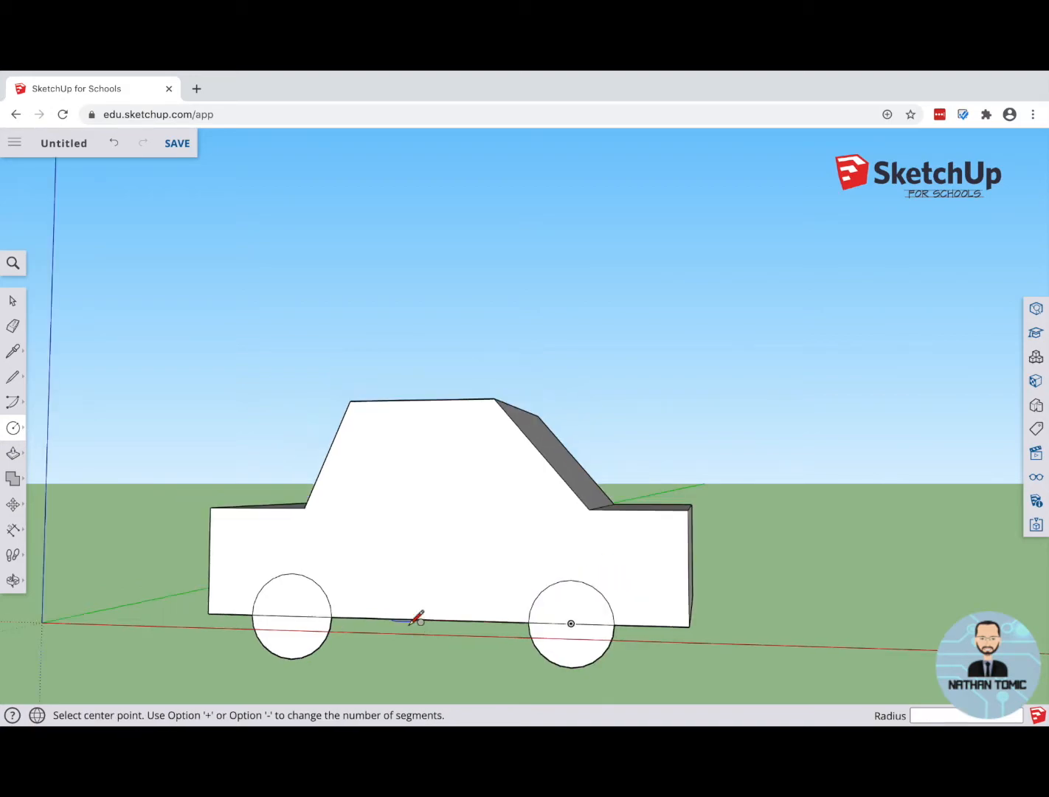
Step: Draw larger concentric circles around both wheels, about 178 mm radius at the steeper-slope end and about 174 mm at the other
{"action": "middle_click_drag", "start_coordinate": [469, 621], "coordinate": [431, 572]}
{"action": "middle_click_drag", "start_coordinate": [555, 613], "coordinate": [707, 695]}
{"action": "middle_click_drag", "start_coordinate": [463, 665], "coordinate": [570, 717]}
{"action": "scroll", "coordinate": [457, 548], "scroll_direction": "down", "scroll_amount": 3}
{"action": "middle_click_drag", "start_coordinate": [440, 529], "coordinate": [497, 609]}
{"action": "scroll", "coordinate": [377, 613], "scroll_direction": "up", "scroll_amount": 5}
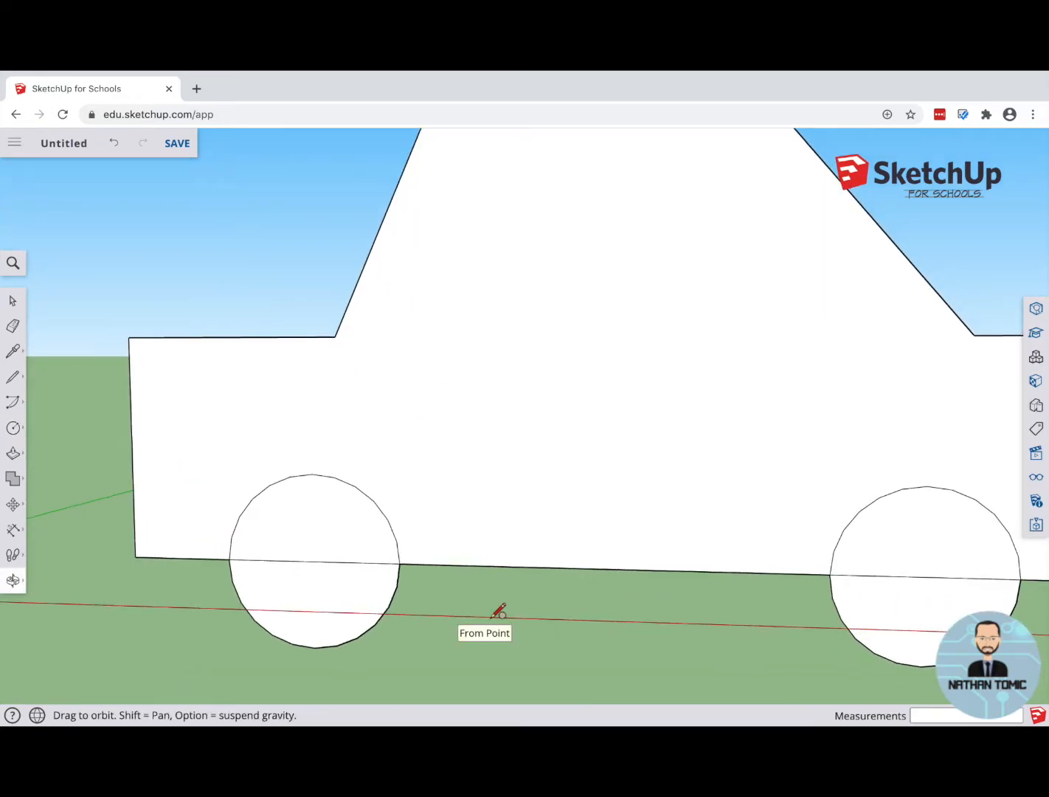
{"action": "left_click", "coordinate": [314, 561]}
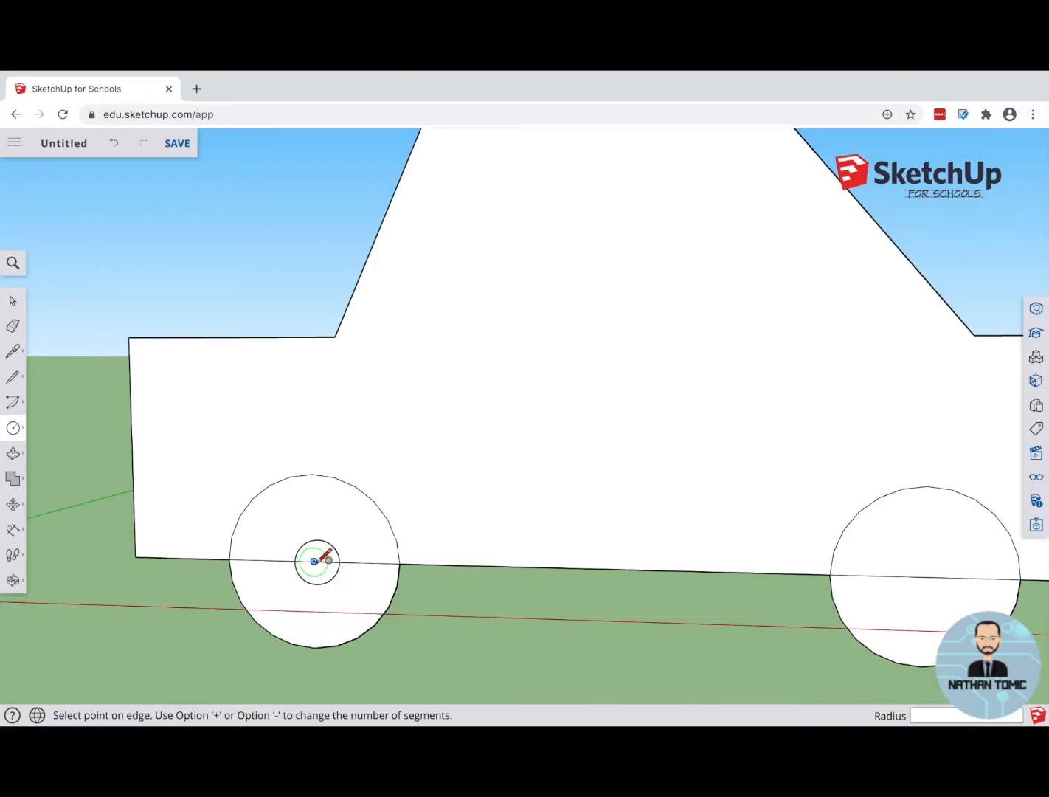
{"action": "left_click", "coordinate": [317, 457]}
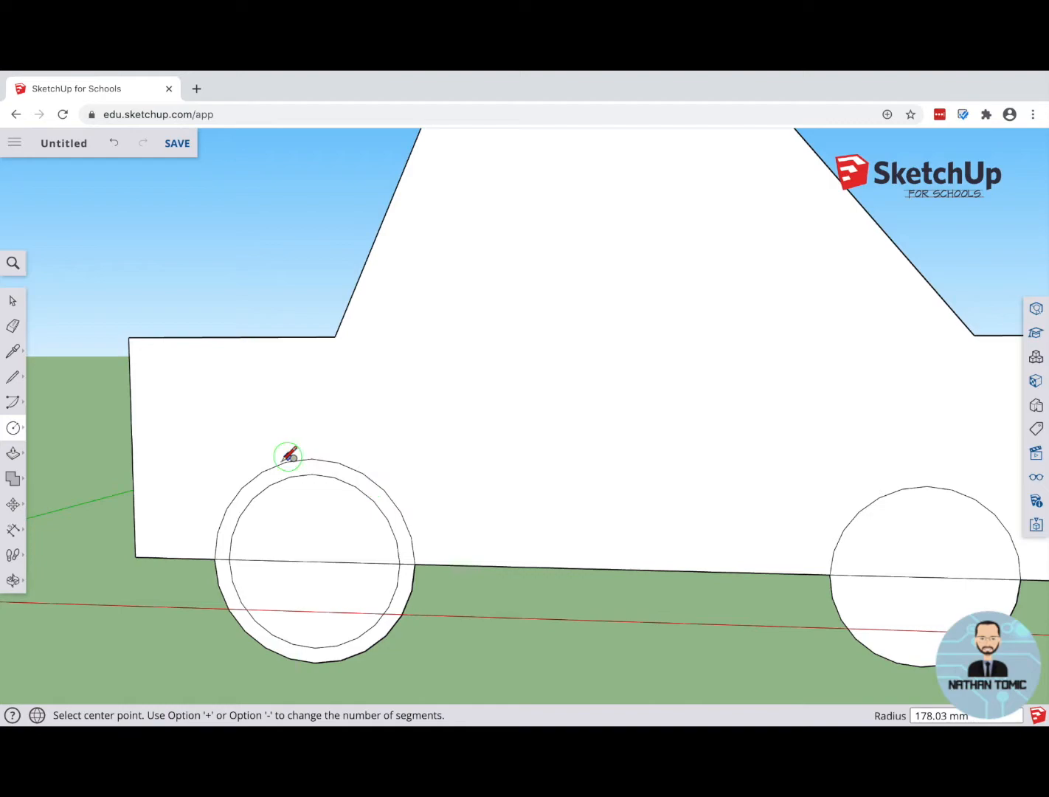
{"action": "left_click", "coordinate": [926, 576]}
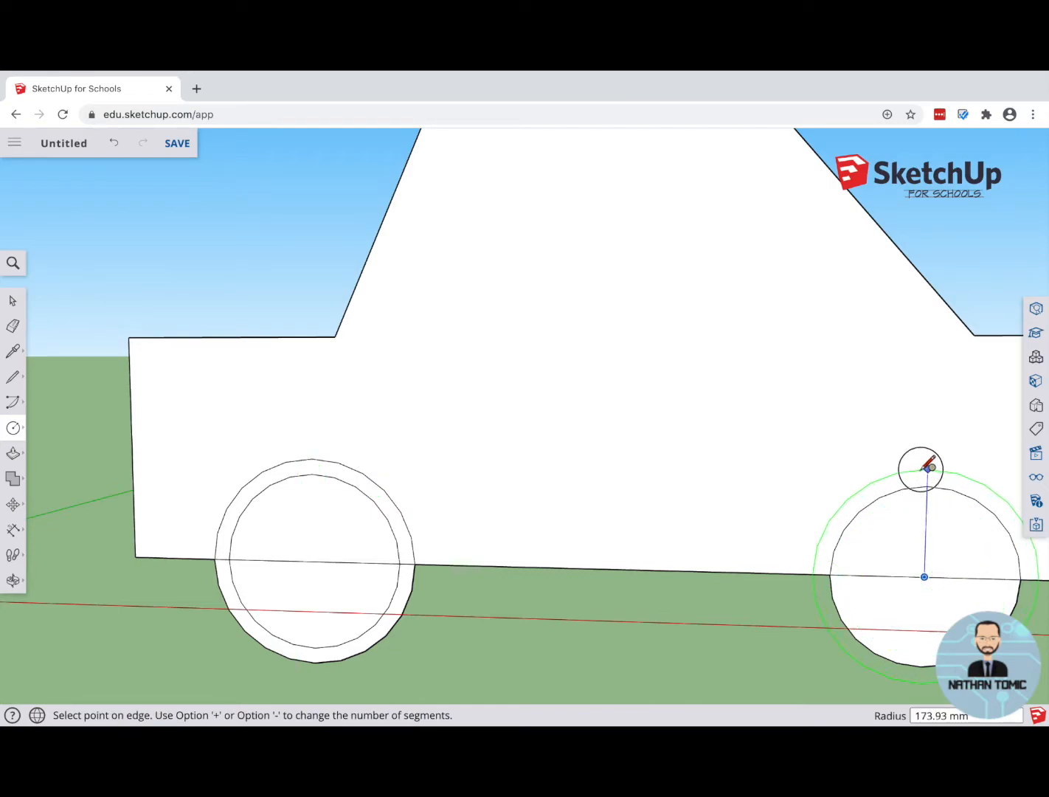
{"action": "left_click", "coordinate": [927, 468]}
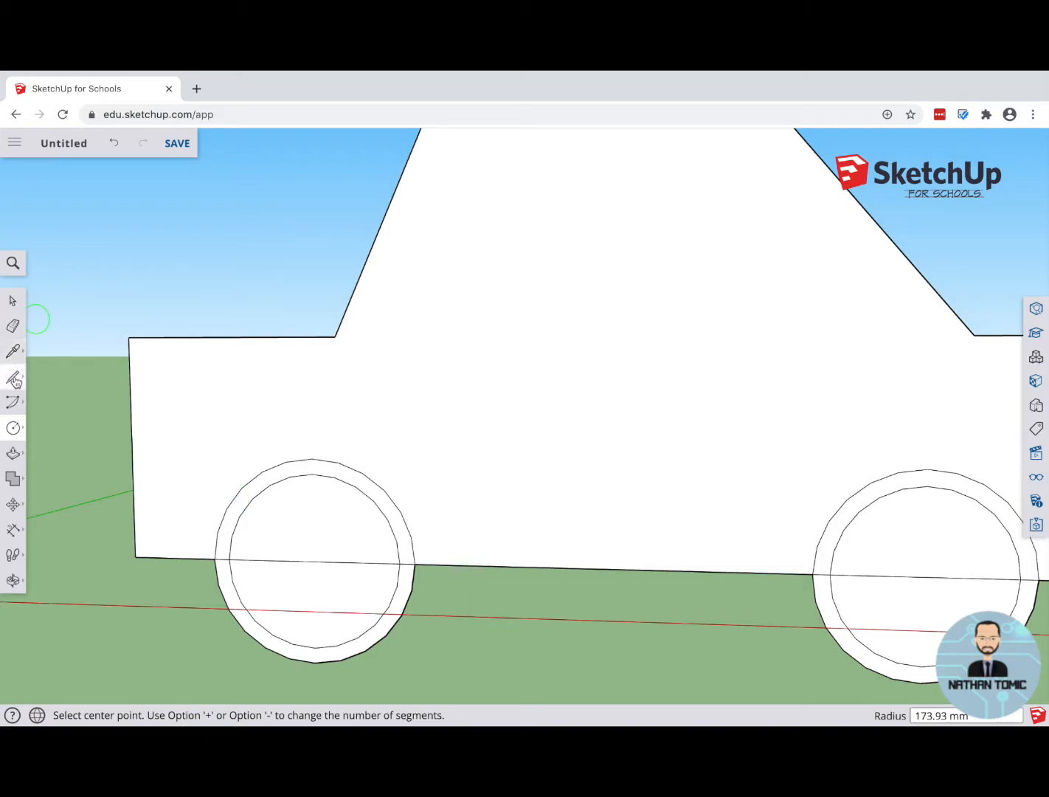
Step: Erase the body edge segments crossing both wheels and the lower halves of the outer circles, leaving only the wheel arches above
{"action": "left_click", "coordinate": [14, 328]}
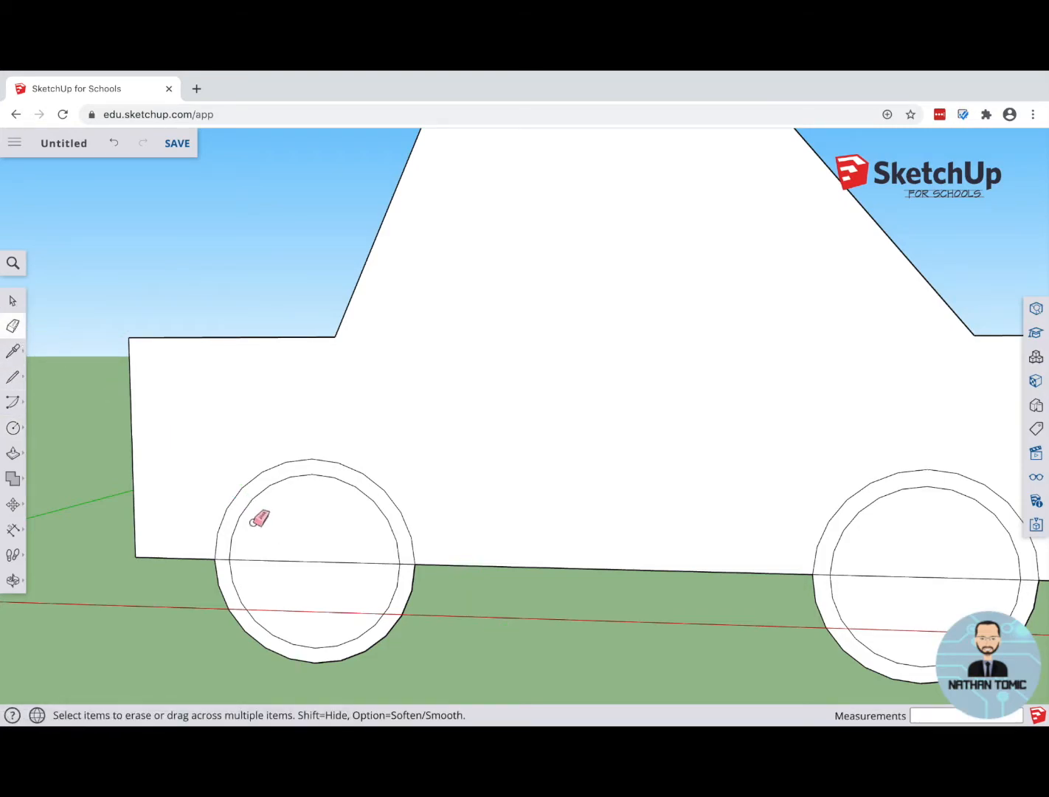
{"action": "left_click_drag", "start_coordinate": [321, 563], "coordinate": [331, 576]}
{"action": "left_click", "coordinate": [908, 576]}
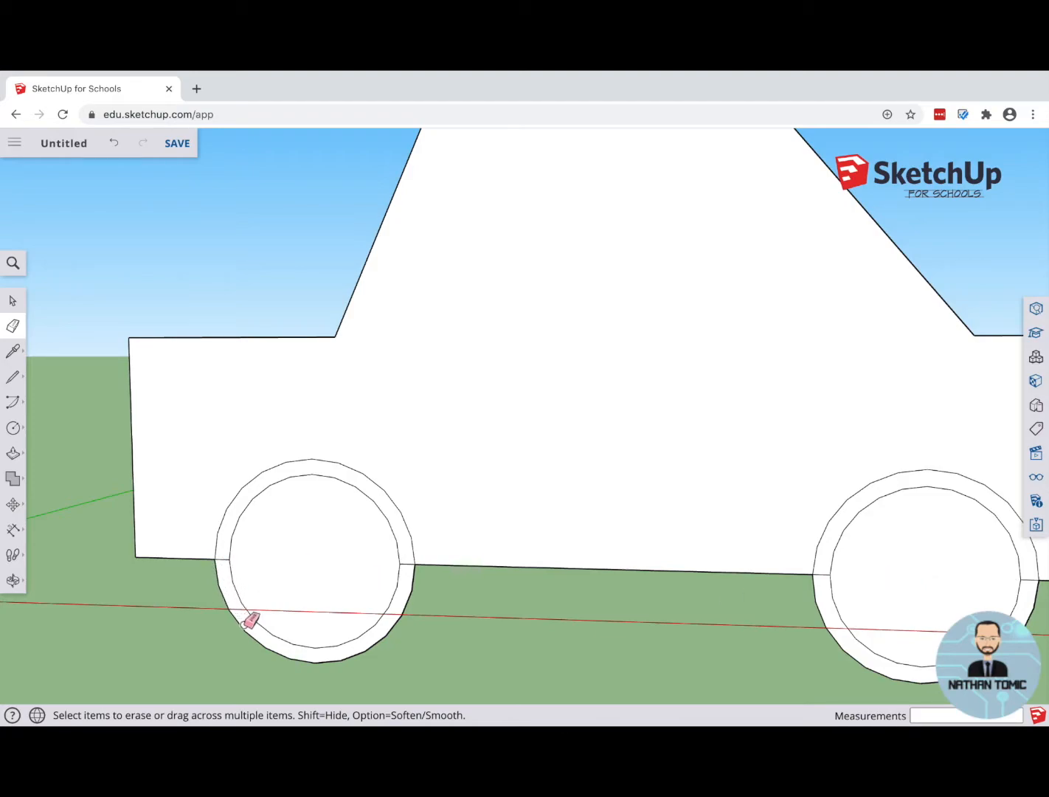
{"action": "left_click_drag", "start_coordinate": [245, 626], "coordinate": [248, 626]}
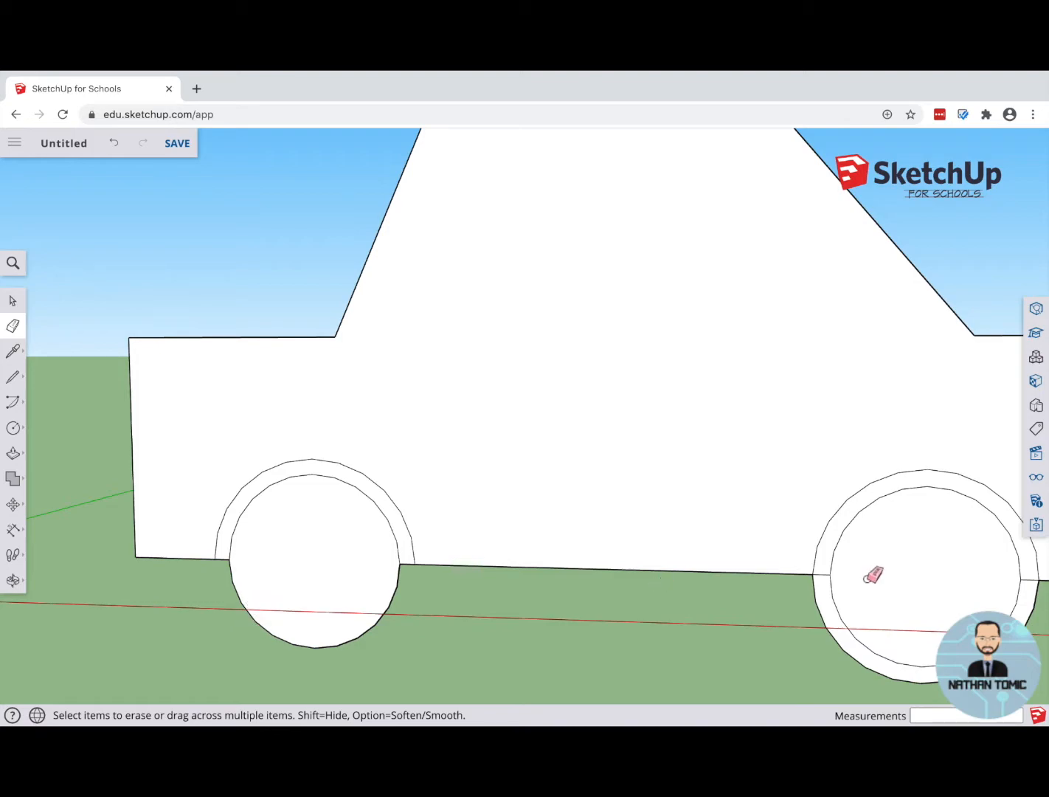
{"action": "left_click_drag", "start_coordinate": [825, 622], "coordinate": [826, 621]}
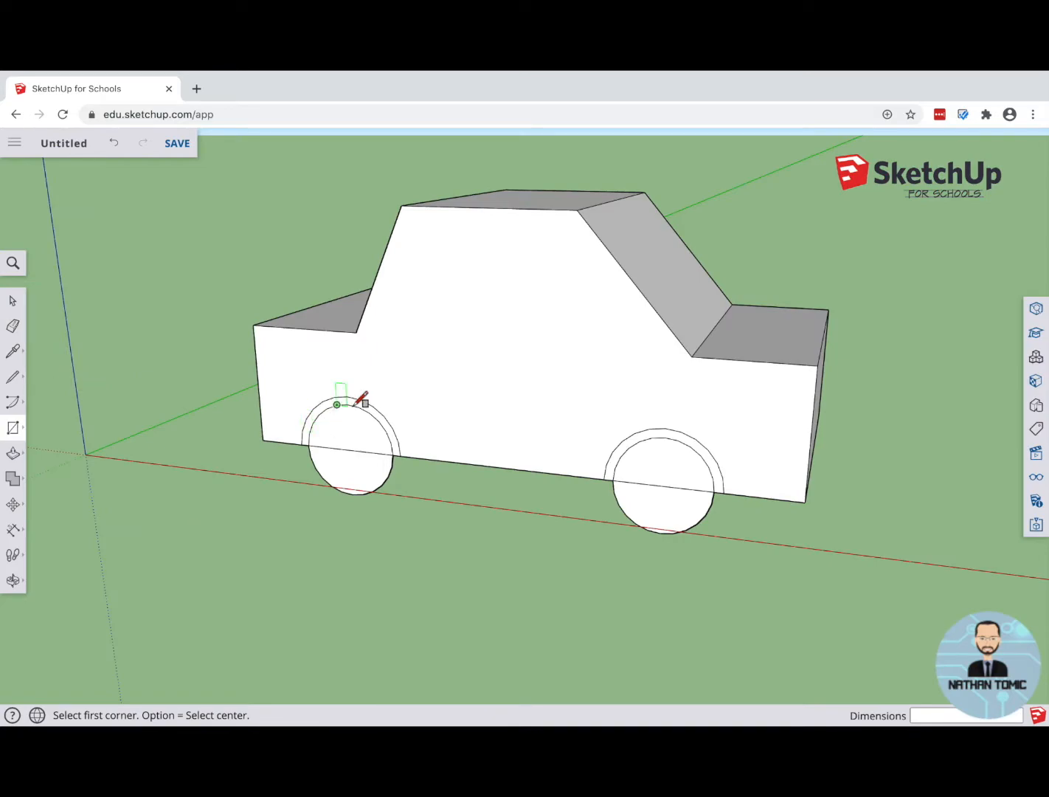
Step: Push the arch ring around the wheel at the steeper-slope end about 425 mm into the body
{"action": "left_click", "coordinate": [15, 453]}
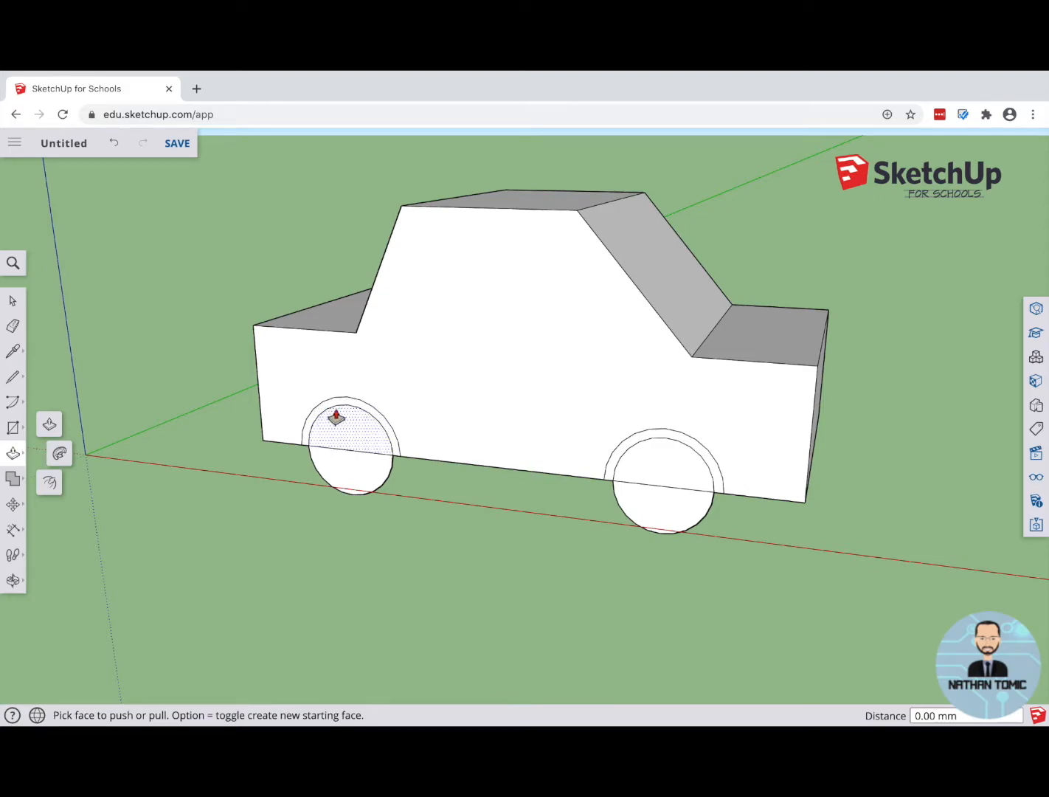
{"action": "left_click", "coordinate": [323, 415]}
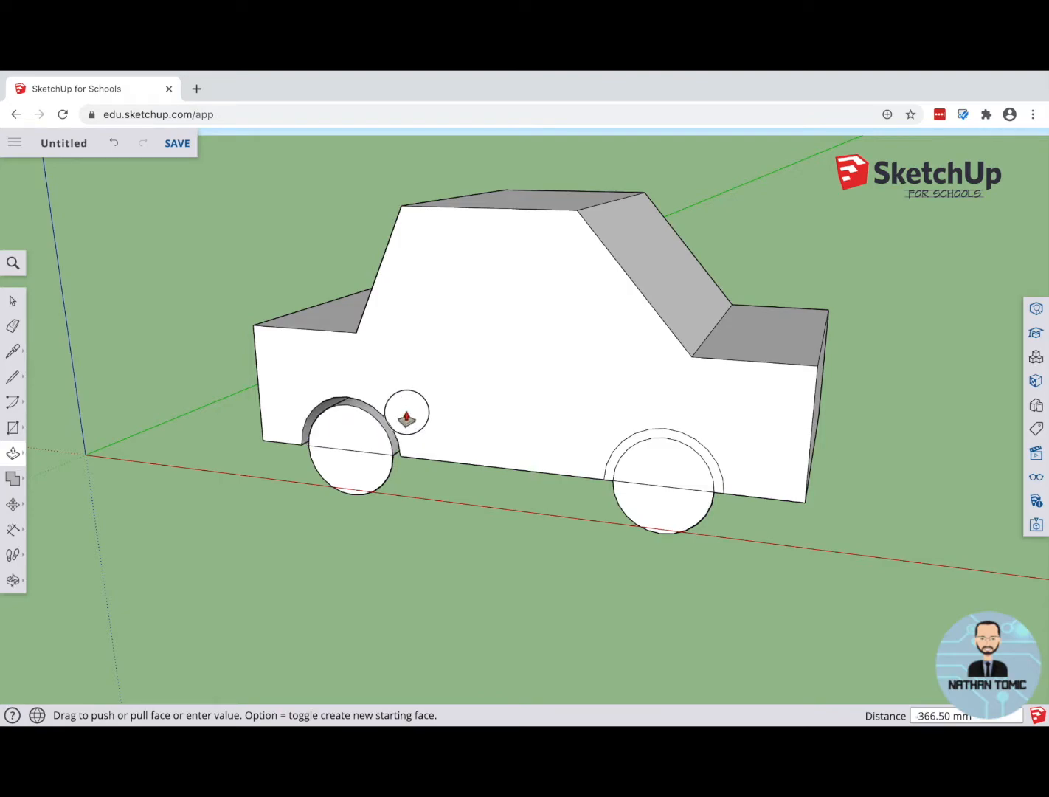
{"action": "left_click", "coordinate": [402, 415]}
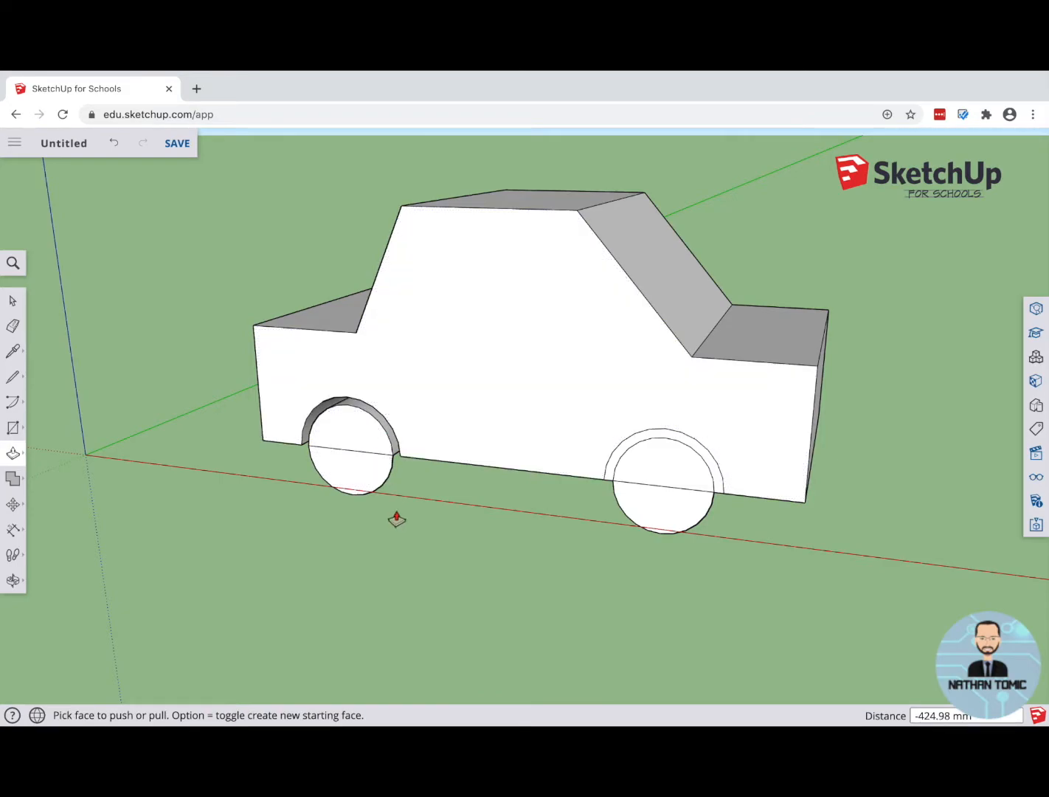
Step: Push the recessed end of the same arch groove about another 458 mm, to the far side of the body
{"action": "key", "text": "o"}
{"action": "left_click_drag", "start_coordinate": [410, 508], "coordinate": [390, 328]}
{"action": "key", "text": "p"}
{"action": "middle_click_drag", "start_coordinate": [481, 527], "coordinate": [459, 421]}
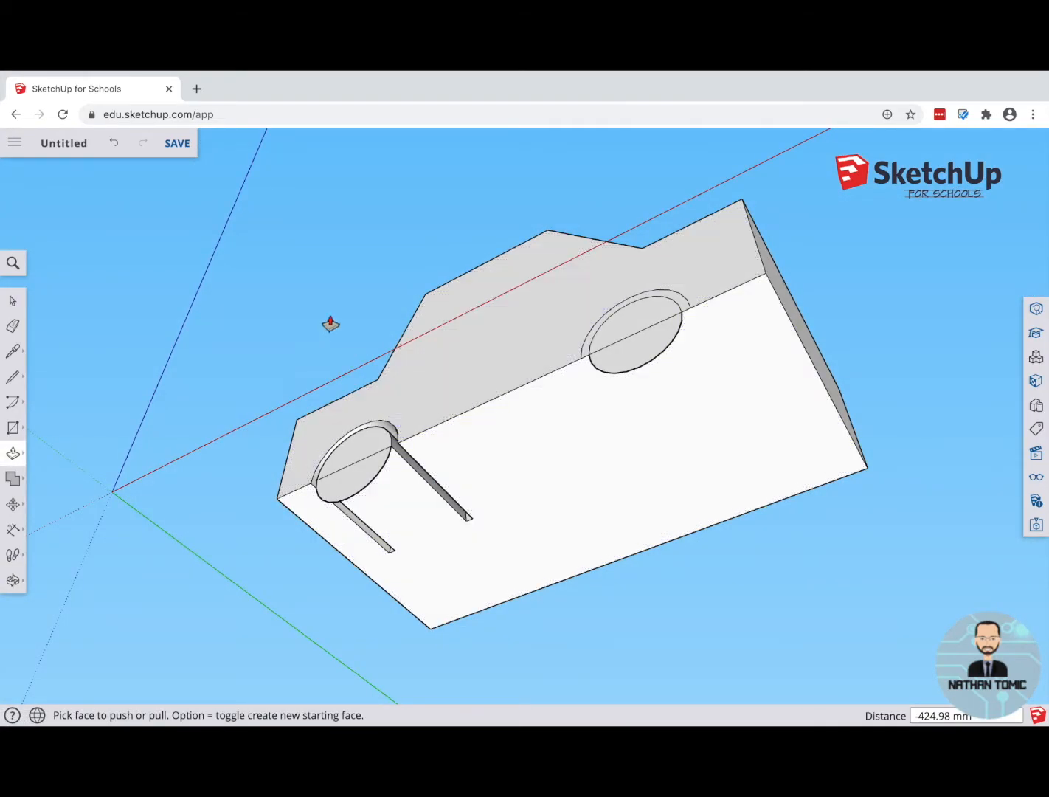
{"action": "key", "text": "o"}
{"action": "left_click_drag", "start_coordinate": [315, 339], "coordinate": [398, 428]}
{"action": "key", "text": "p"}
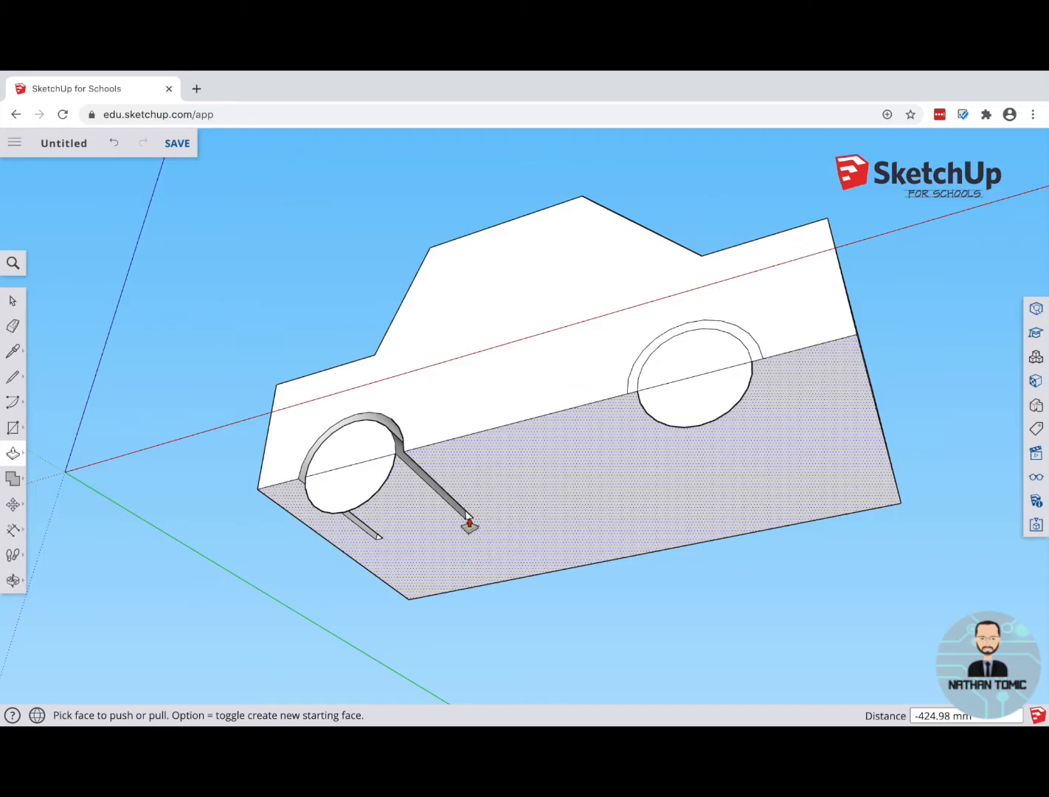
{"action": "left_click", "coordinate": [467, 522]}
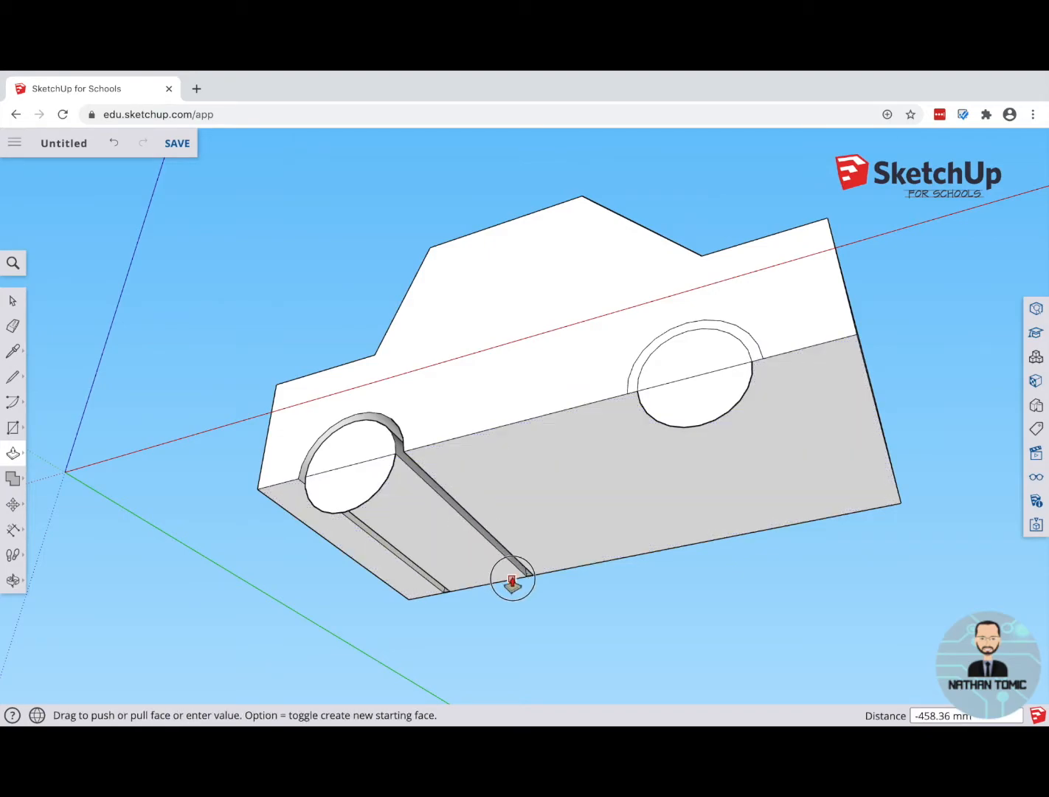
{"action": "left_click", "coordinate": [522, 587]}
{"action": "middle_click_drag", "start_coordinate": [607, 605], "coordinate": [560, 580]}
{"action": "middle_click_drag", "start_coordinate": [765, 515], "coordinate": [306, 630]}
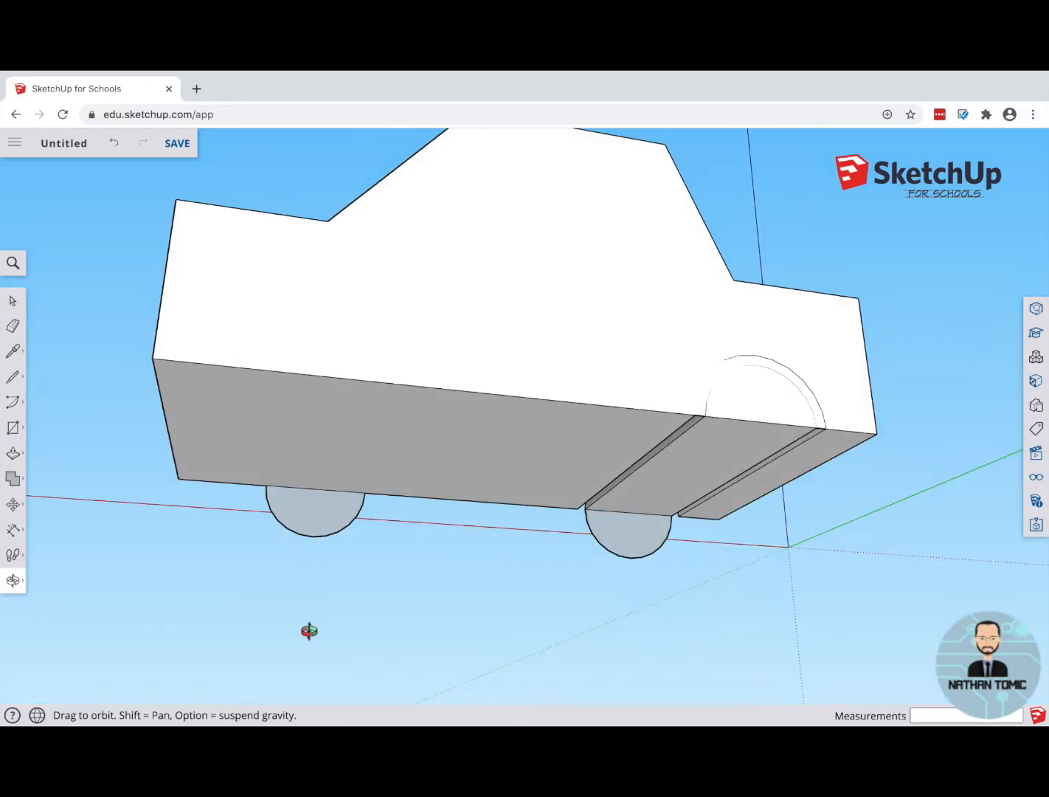
{"action": "middle_click_drag", "start_coordinate": [635, 387], "coordinate": [655, 519]}
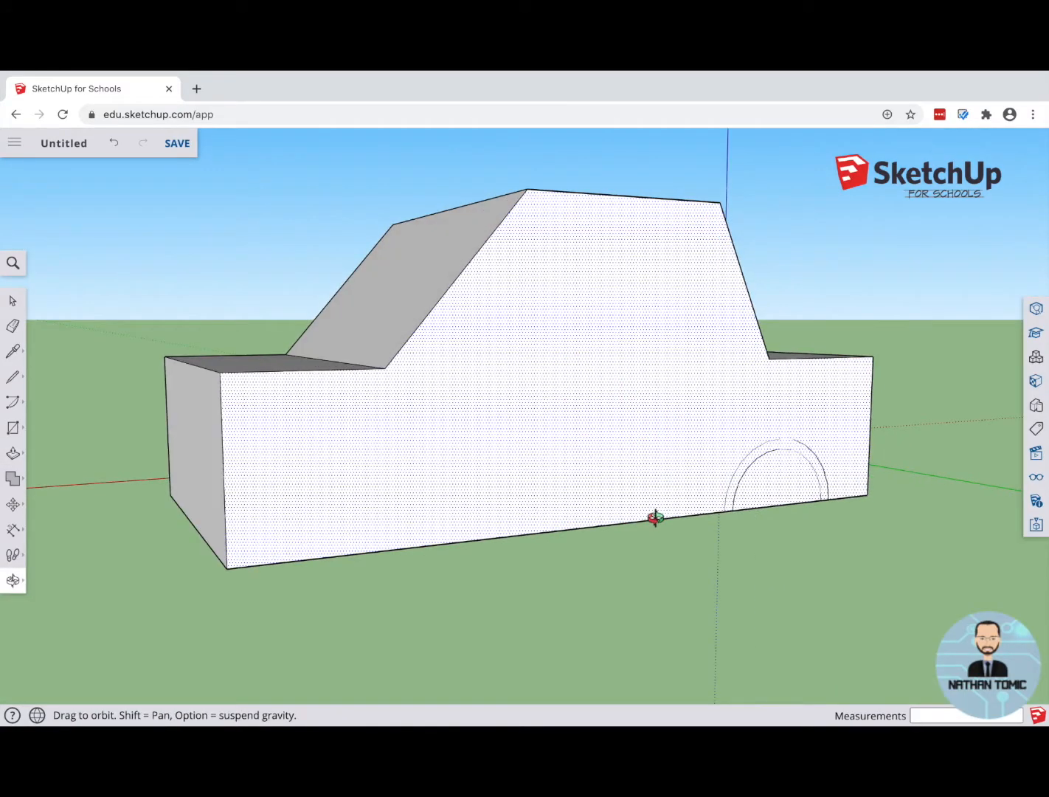
{"action": "left_click", "coordinate": [736, 488]}
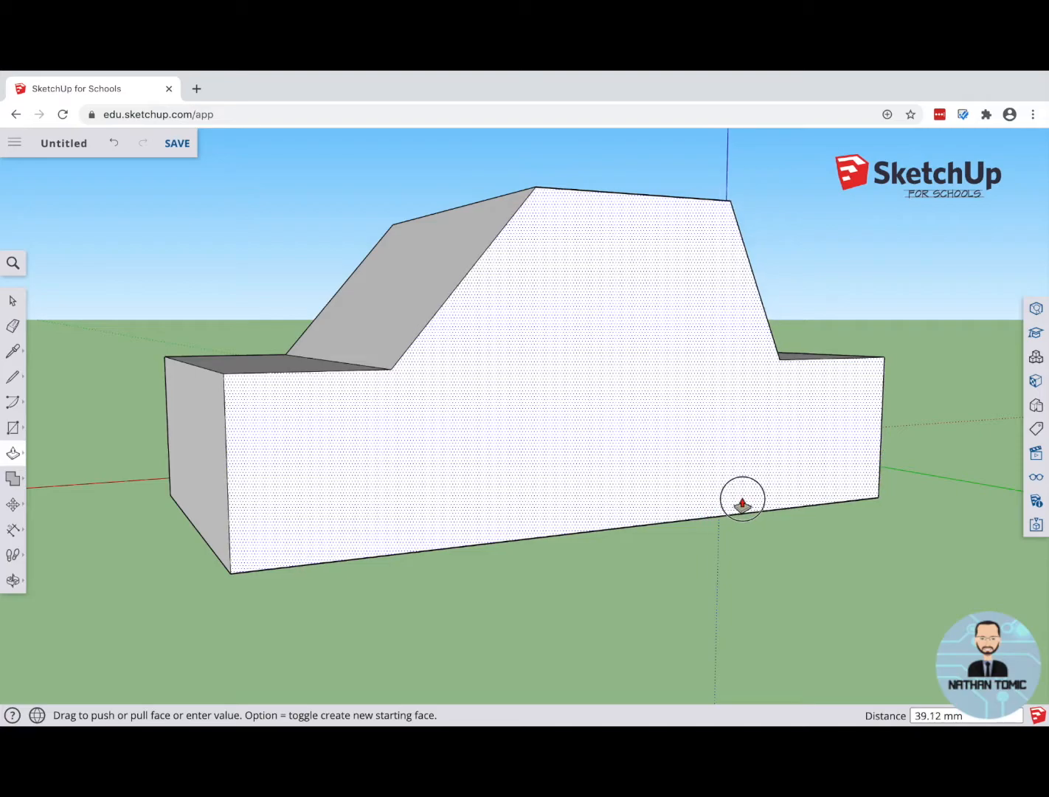
{"action": "left_click", "coordinate": [742, 506]}
{"action": "key", "text": "super+z"}
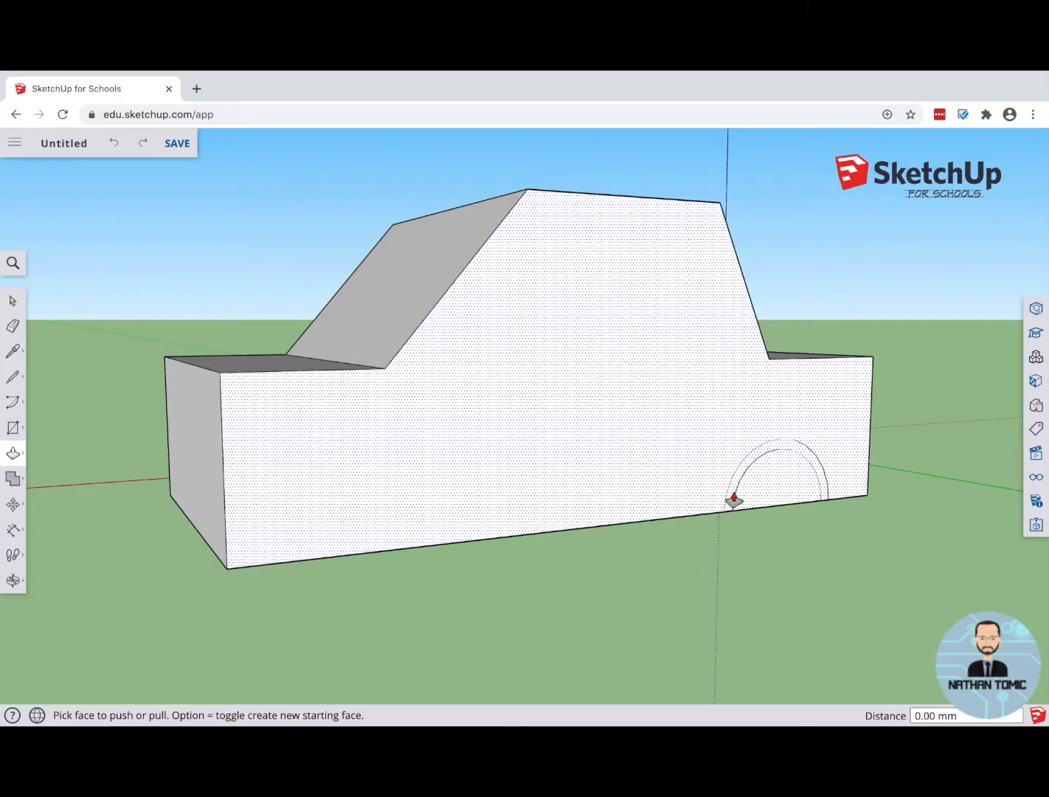
{"action": "left_click", "coordinate": [731, 503]}
{"action": "key", "text": "Escape"}
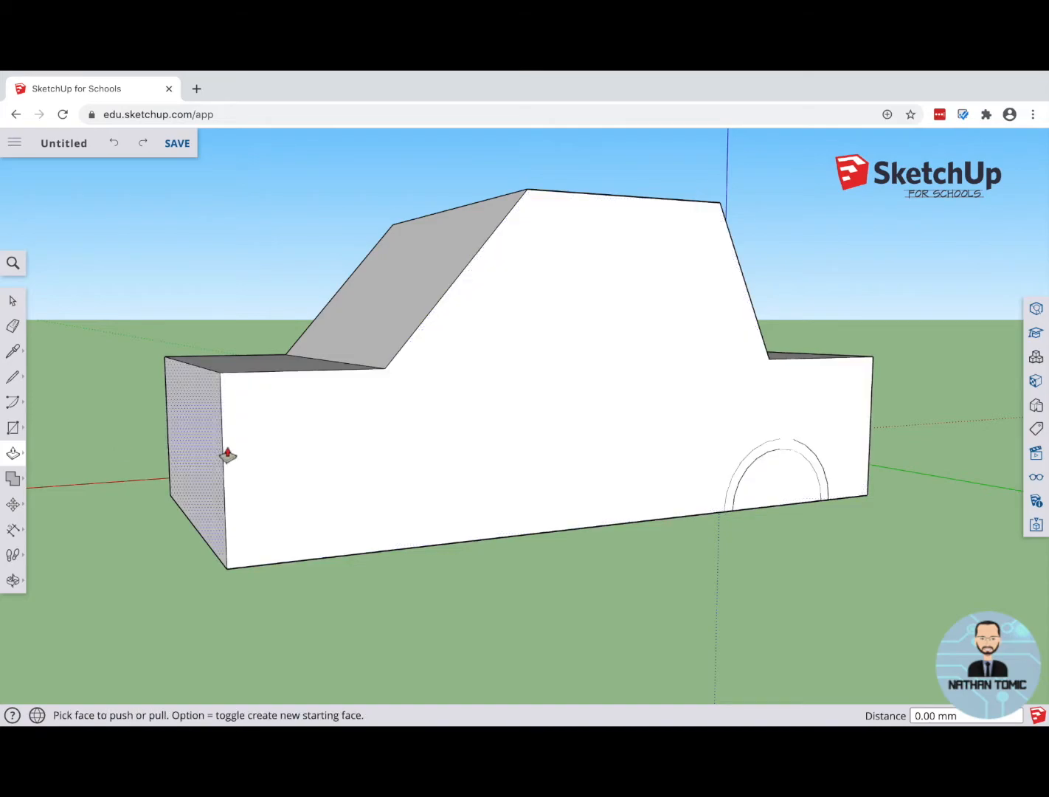
Step: Push the arch ring around the wheel at the gentler-slope end about 883 mm through the full body depth
{"action": "key", "text": "o"}
{"action": "left_click_drag", "start_coordinate": [175, 544], "coordinate": [729, 536]}
{"action": "key", "text": "p"}
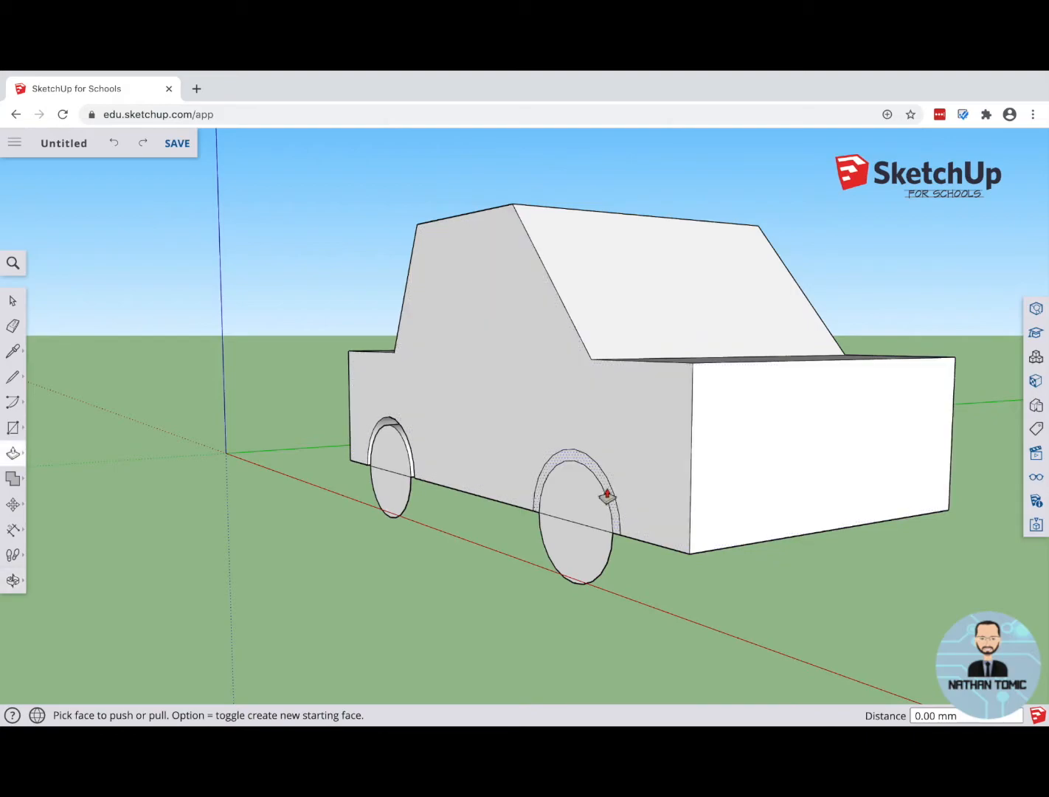
{"action": "left_click", "coordinate": [609, 496]}
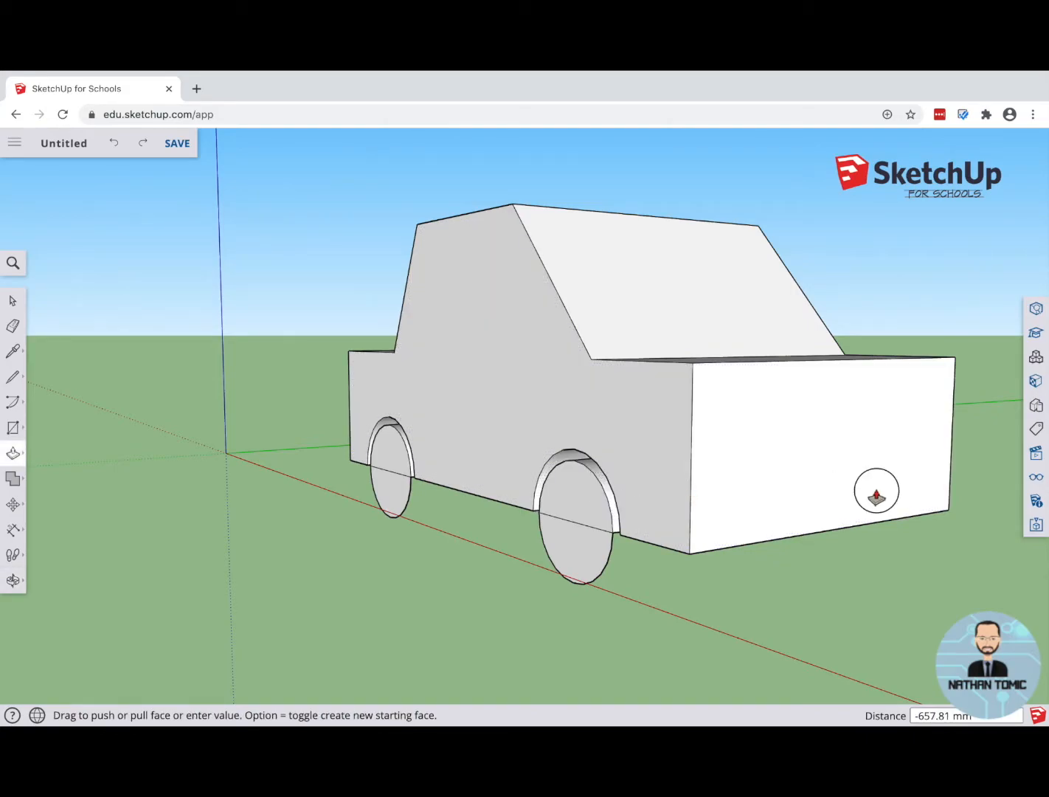
{"action": "left_click", "coordinate": [949, 476]}
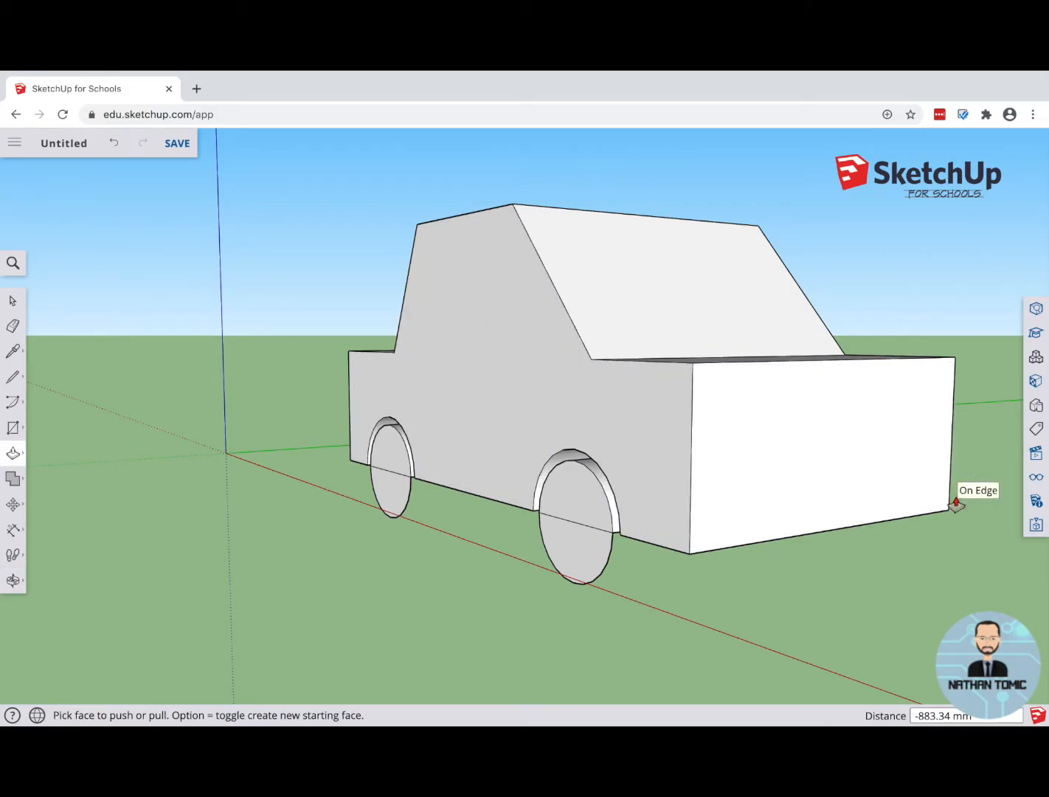
Step: Examine the wheel arch cuts from both sides of the car
{"action": "scroll", "coordinate": [661, 513], "scroll_direction": "up", "scroll_amount": 8}
{"action": "scroll", "coordinate": [458, 519], "scroll_direction": "down", "scroll_amount": 10}
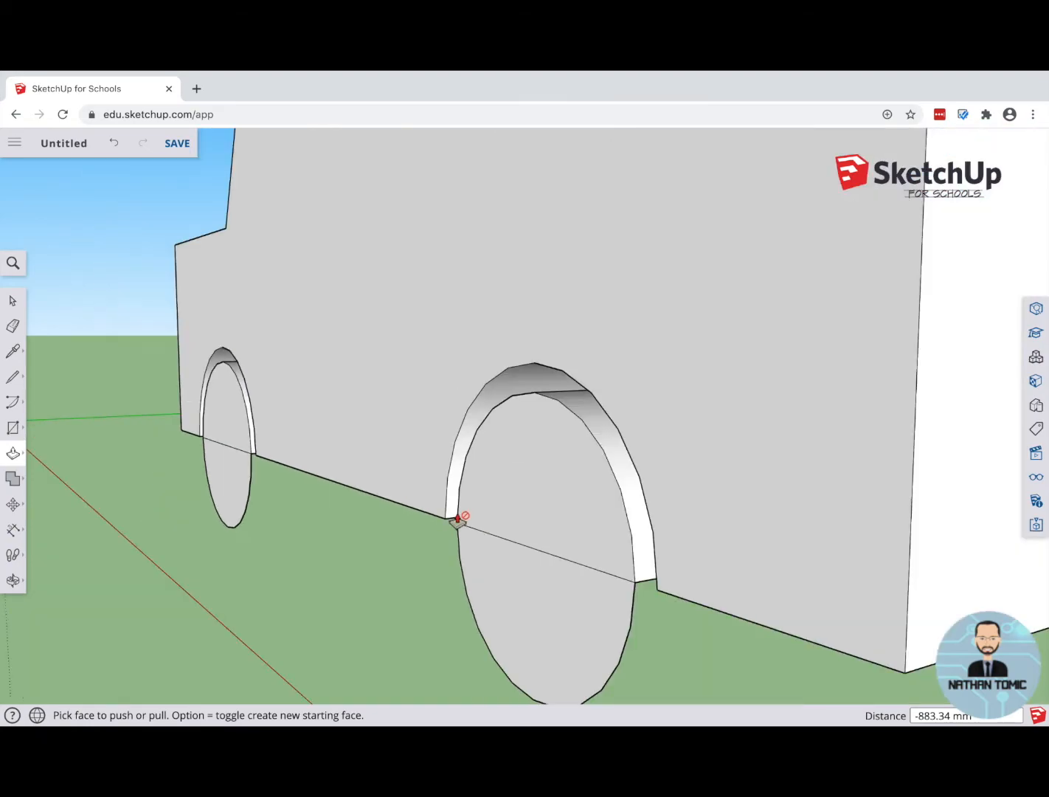
{"action": "key", "text": "o"}
{"action": "left_click_drag", "start_coordinate": [560, 531], "coordinate": [63, 511]}
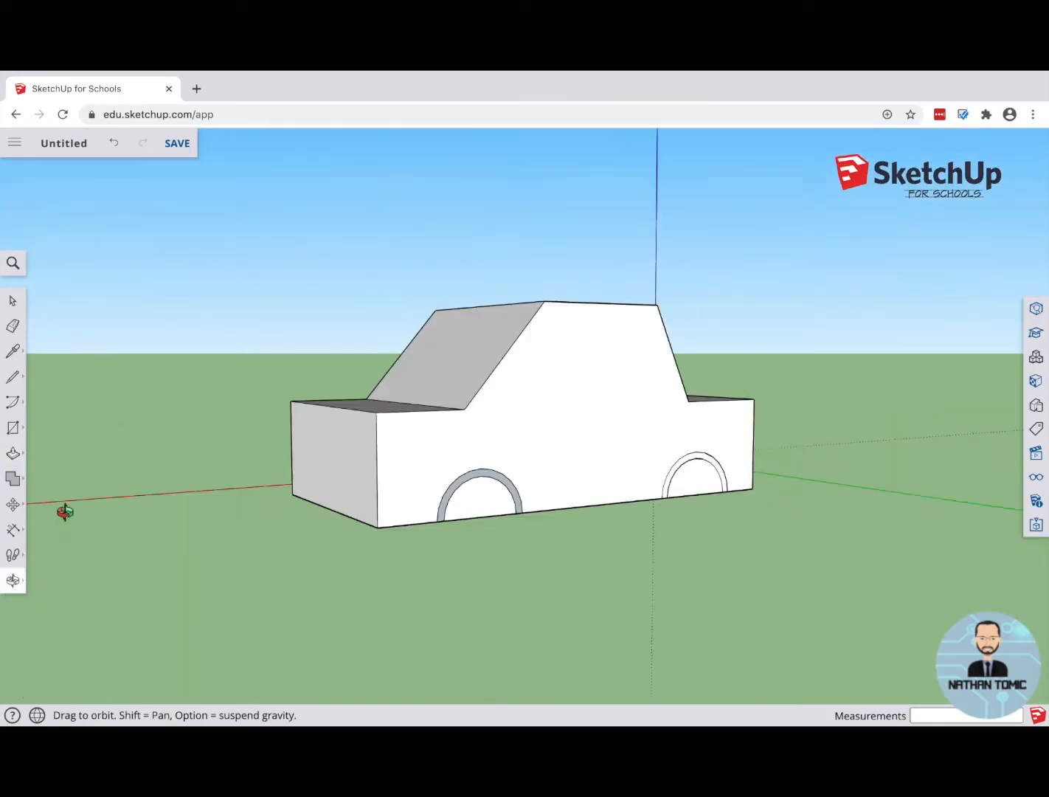
{"action": "key", "text": "p"}
{"action": "scroll", "coordinate": [465, 492], "scroll_direction": "up", "scroll_amount": 10}
{"action": "scroll", "coordinate": [375, 487], "scroll_direction": "up", "scroll_amount": 3}
{"action": "scroll", "coordinate": [370, 487], "scroll_direction": "down", "scroll_amount": 10}
{"action": "middle_click_drag", "start_coordinate": [835, 522], "coordinate": [385, 538]}
{"action": "scroll", "coordinate": [388, 539], "scroll_direction": "up", "scroll_amount": 2}
{"action": "middle_click_drag", "start_coordinate": [582, 574], "coordinate": [499, 576]}
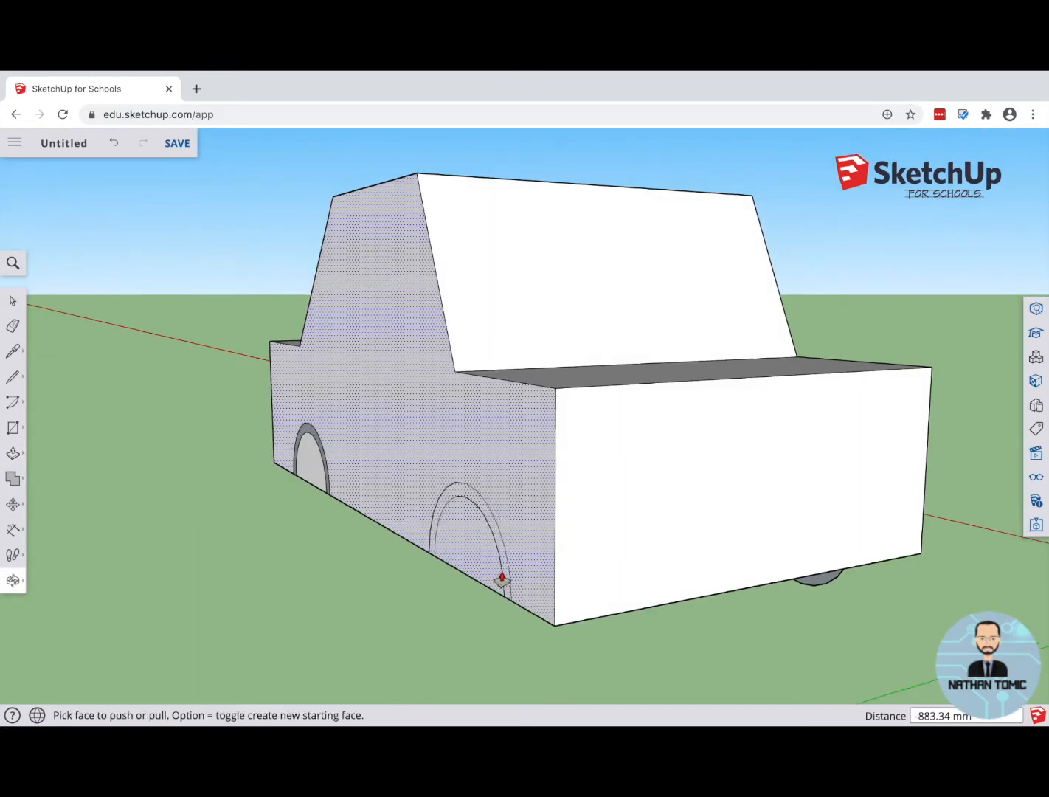
{"action": "middle_click_drag", "start_coordinate": [762, 636], "coordinate": [99, 611]}
{"action": "key", "text": "p"}
{"action": "middle_click_drag", "start_coordinate": [573, 617], "coordinate": [406, 601]}
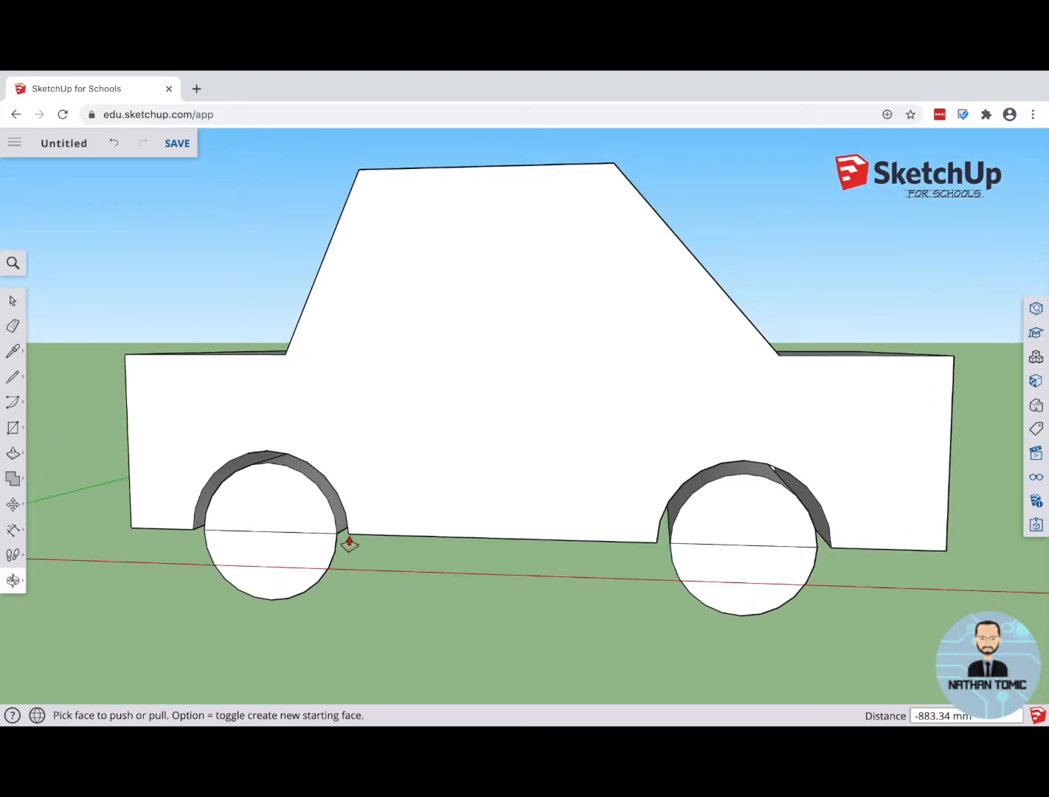
Step: Erase the horizontal lines crossing both wheel faces
{"action": "left_click", "coordinate": [13, 327]}
{"action": "left_click_drag", "start_coordinate": [267, 530], "coordinate": [282, 529]}
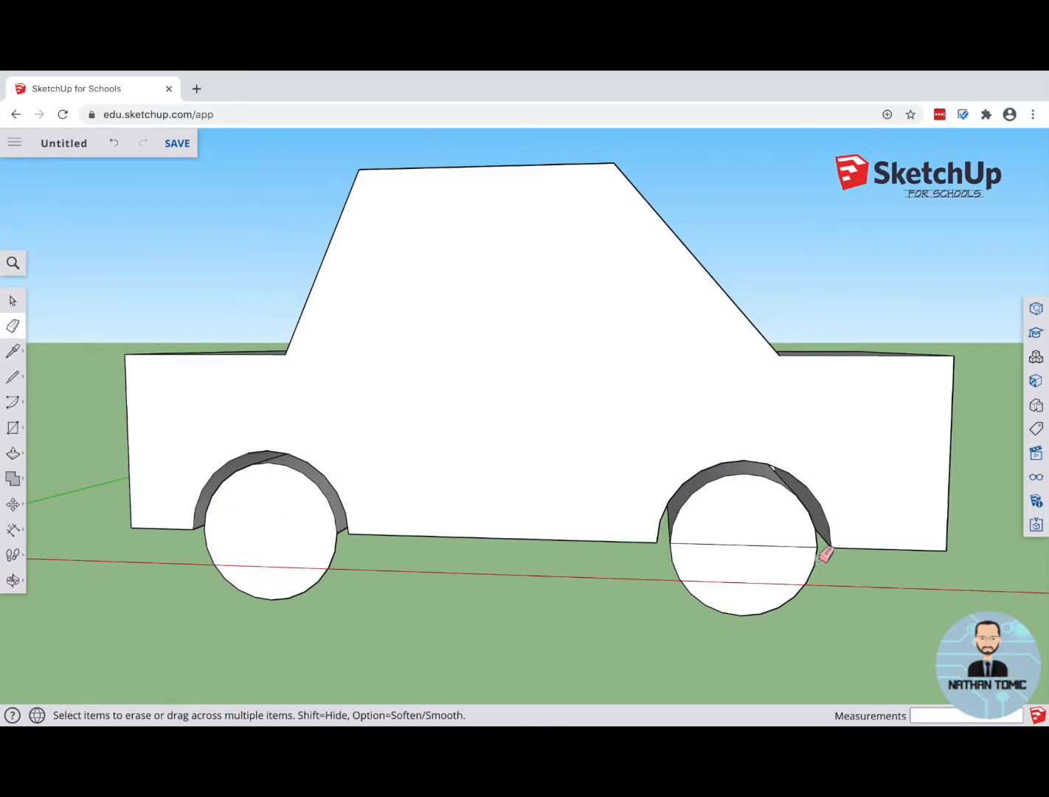
{"action": "left_click_drag", "start_coordinate": [764, 548], "coordinate": [760, 546]}
Step: Draw a line about 1029 mm long across the side face between the cabin's two base corners
{"action": "mouse_move", "coordinate": [721, 537]}
{"action": "middle_mouse_down"}
{"action": "mouse_move", "coordinate": [524, 480]}
{"action": "mouse_move", "coordinate": [514, 413]}
{"action": "mouse_move", "coordinate": [410, 477]}
{"action": "mouse_move", "coordinate": [371, 460]}
{"action": "middle_mouse_up"}
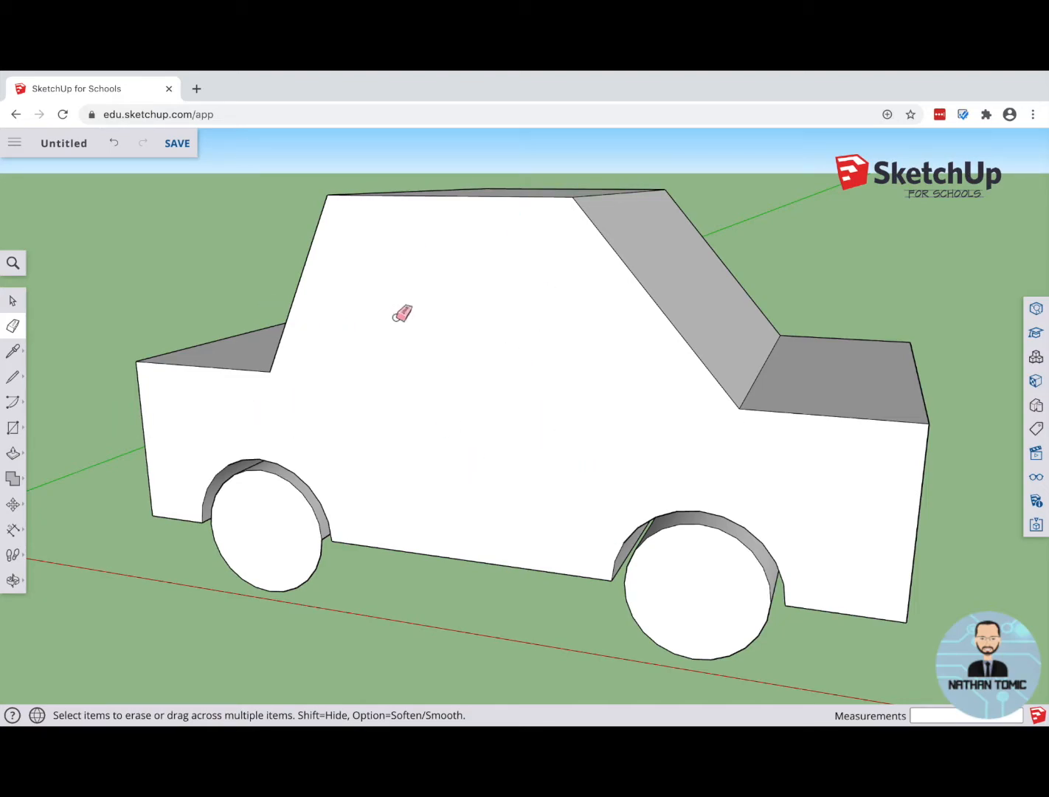
{"action": "left_click", "coordinate": [13, 378]}
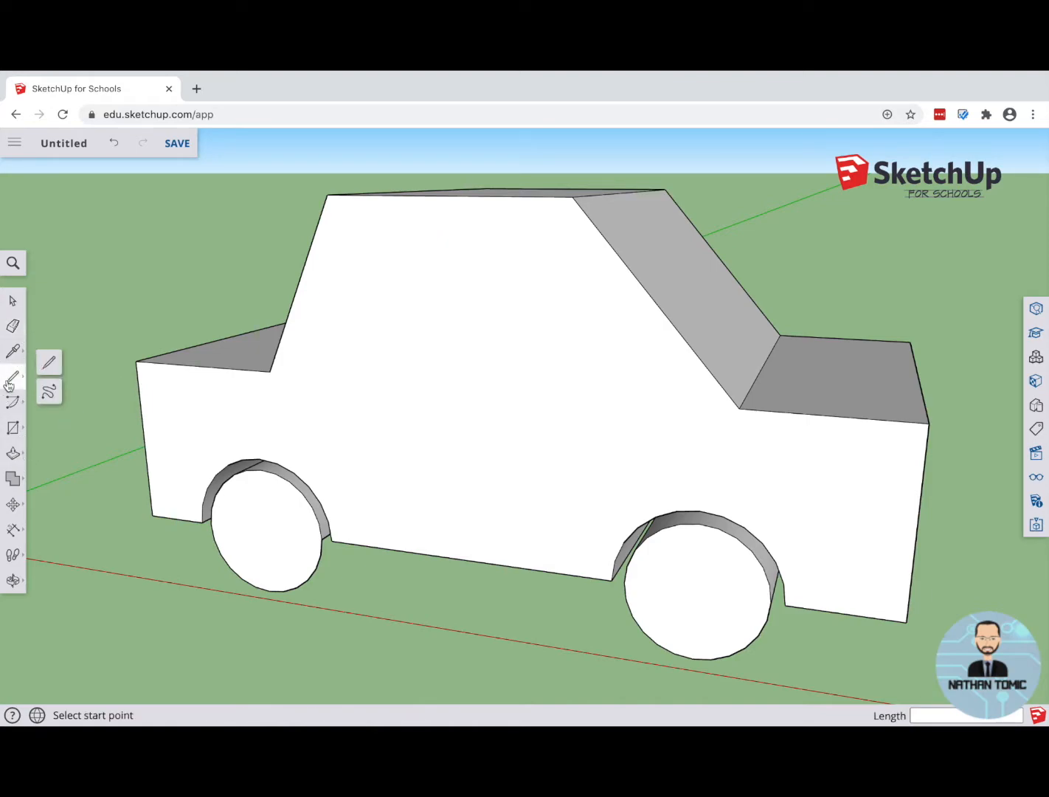
{"action": "left_click", "coordinate": [270, 371]}
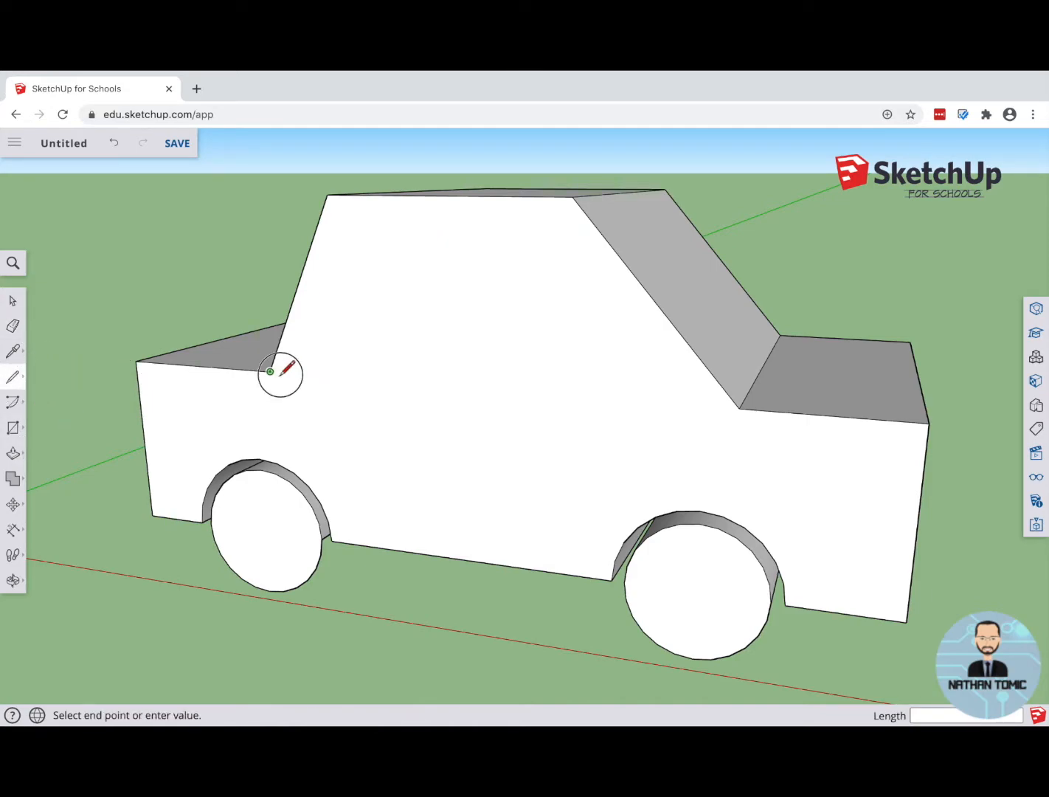
{"action": "left_click", "coordinate": [740, 408]}
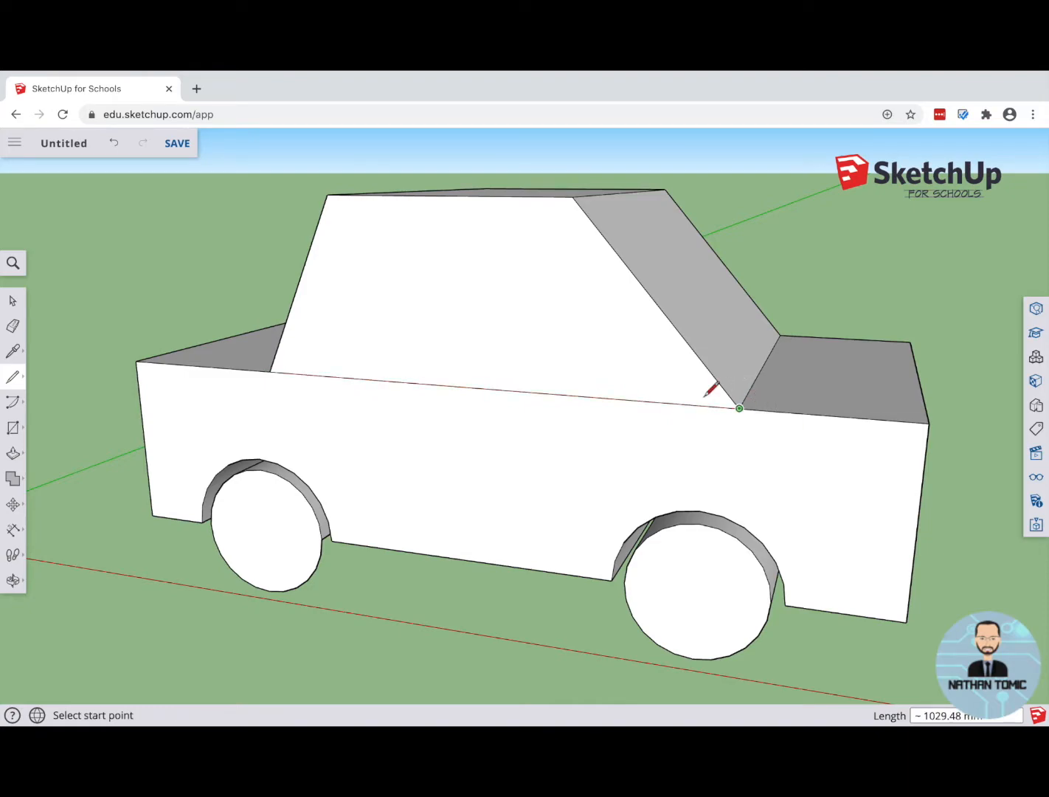
Step: Draw a vertical line about 384 mm from roof edge to waistline, and lines about 213 and 225 mm from the cabin corners to the wheel arches
{"action": "left_click", "coordinate": [445, 196]}
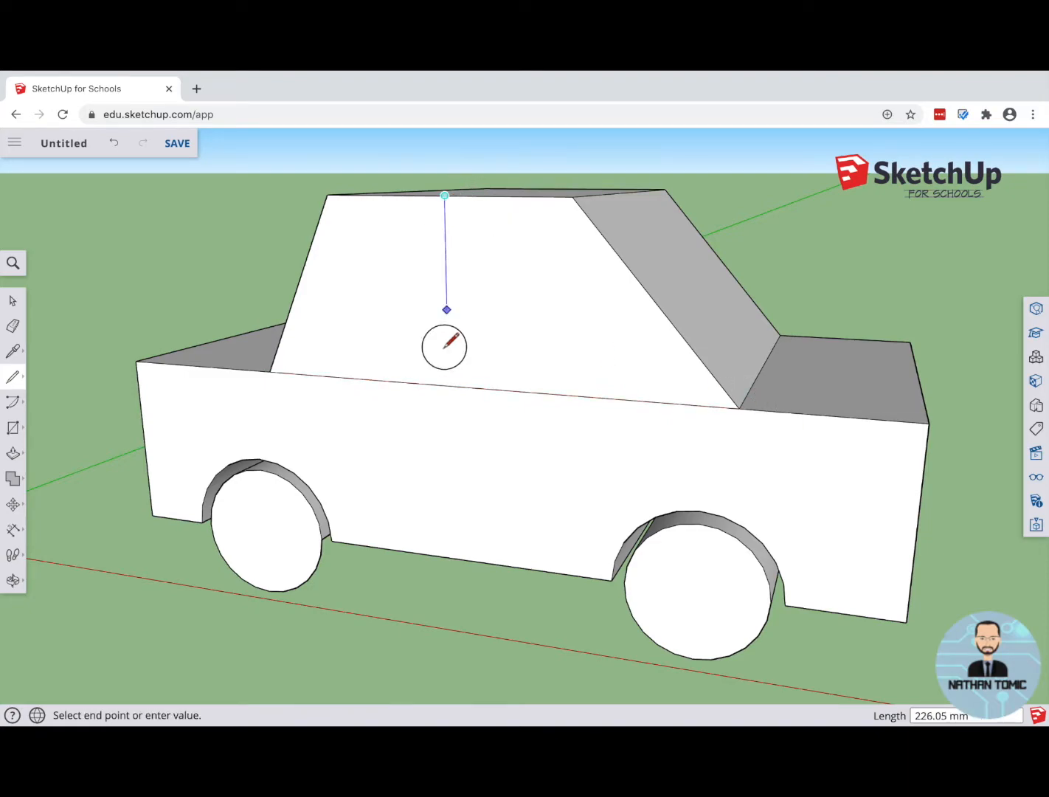
{"action": "left_click", "coordinate": [447, 385]}
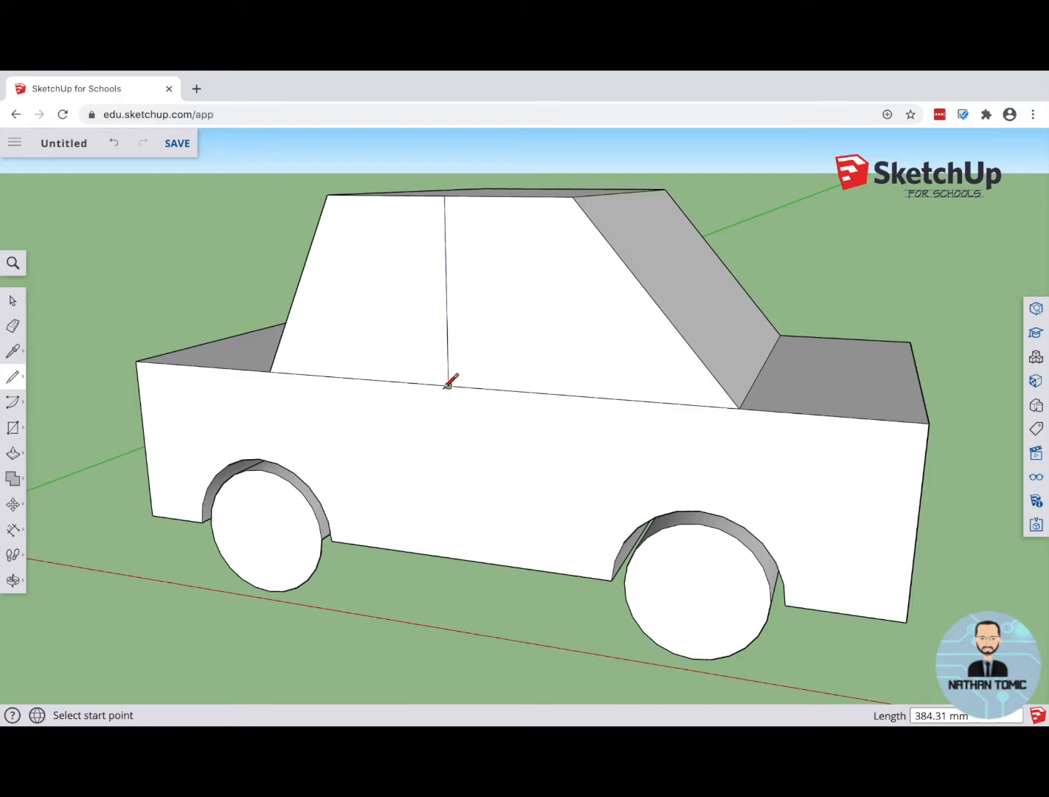
{"action": "left_click", "coordinate": [270, 371]}
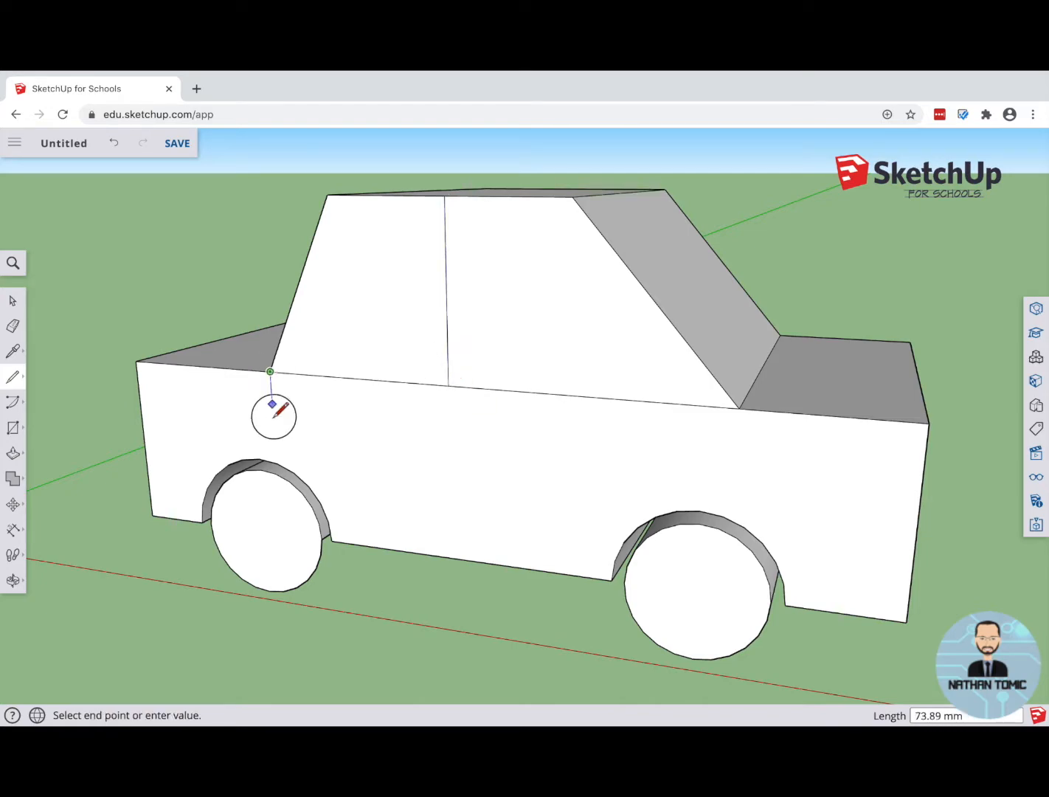
{"action": "left_click", "coordinate": [278, 462]}
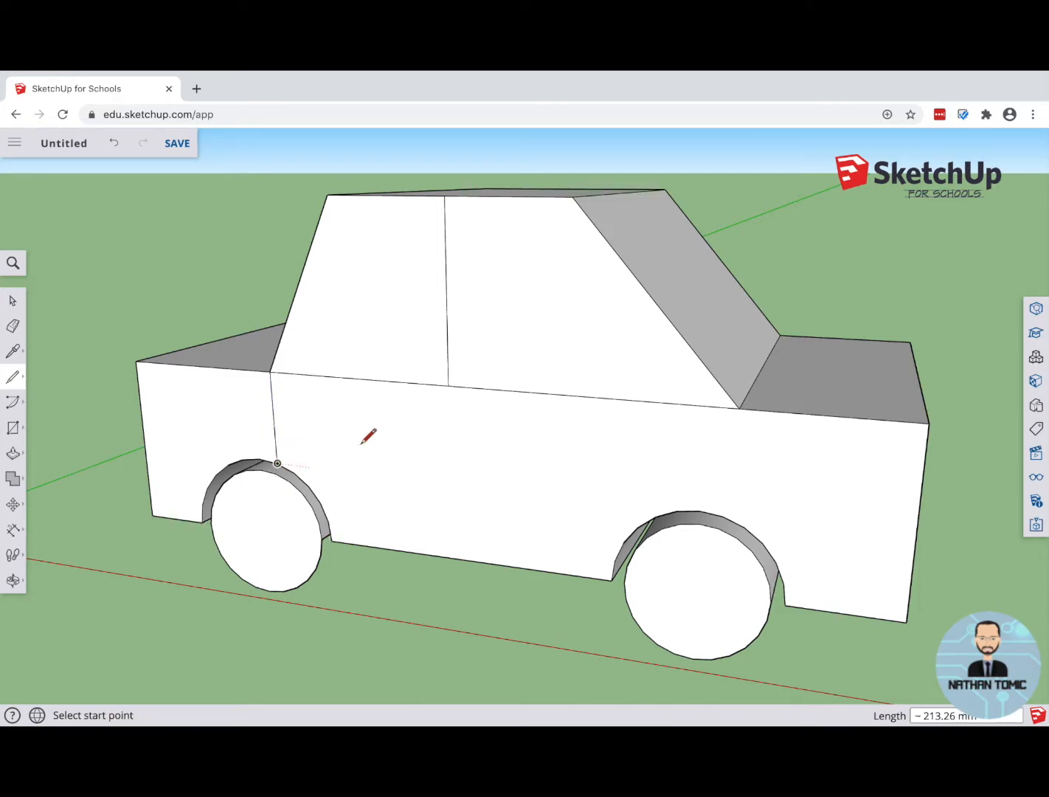
{"action": "left_click", "coordinate": [740, 408]}
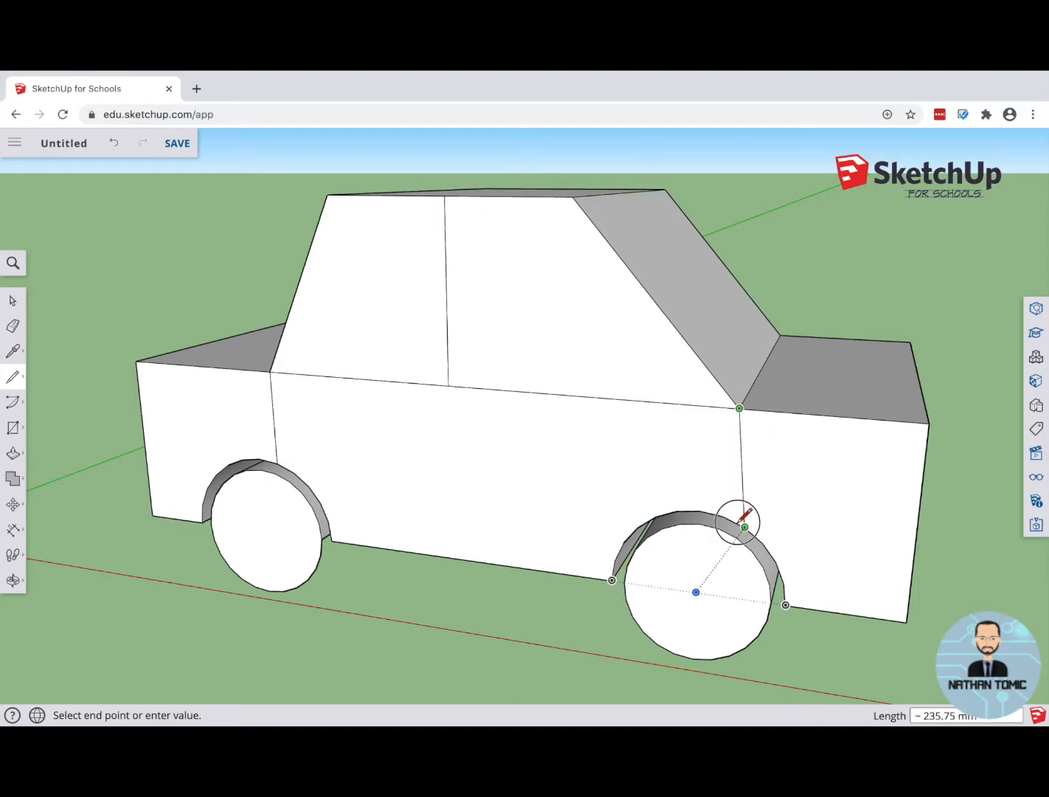
{"action": "left_click", "coordinate": [735, 521]}
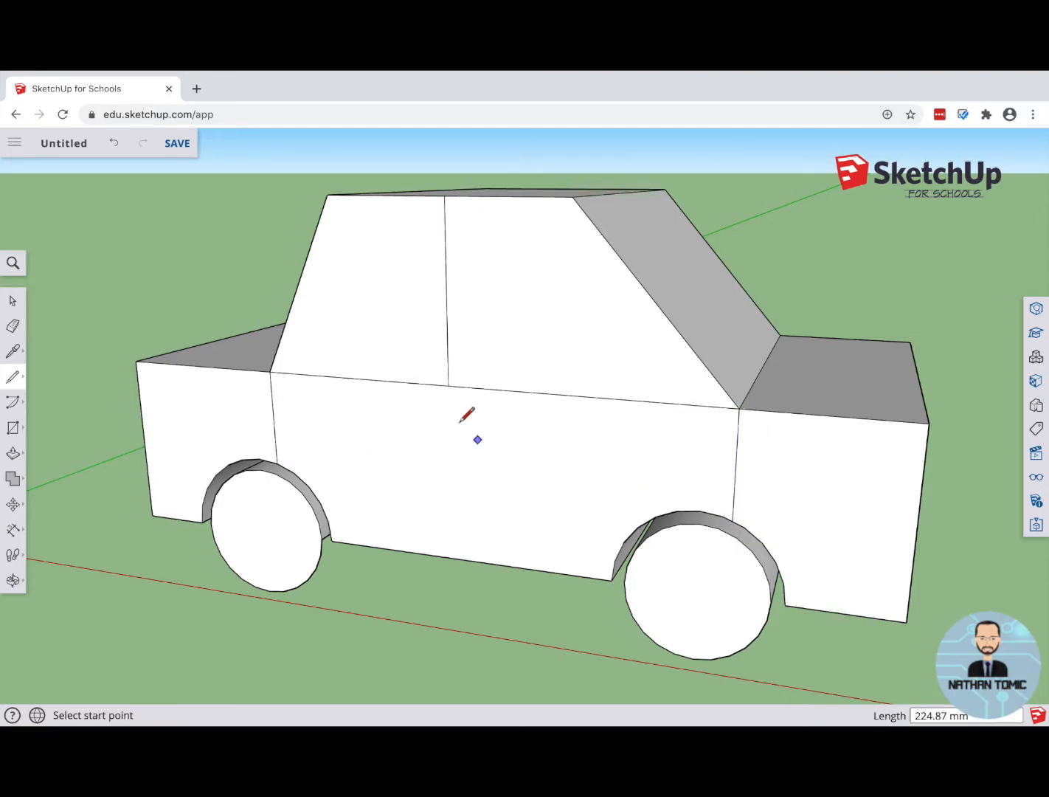
Step: Extend the cabin's vertical dividing line from the waistline straight down to the bottom edge of the body
{"action": "left_click", "coordinate": [448, 385]}
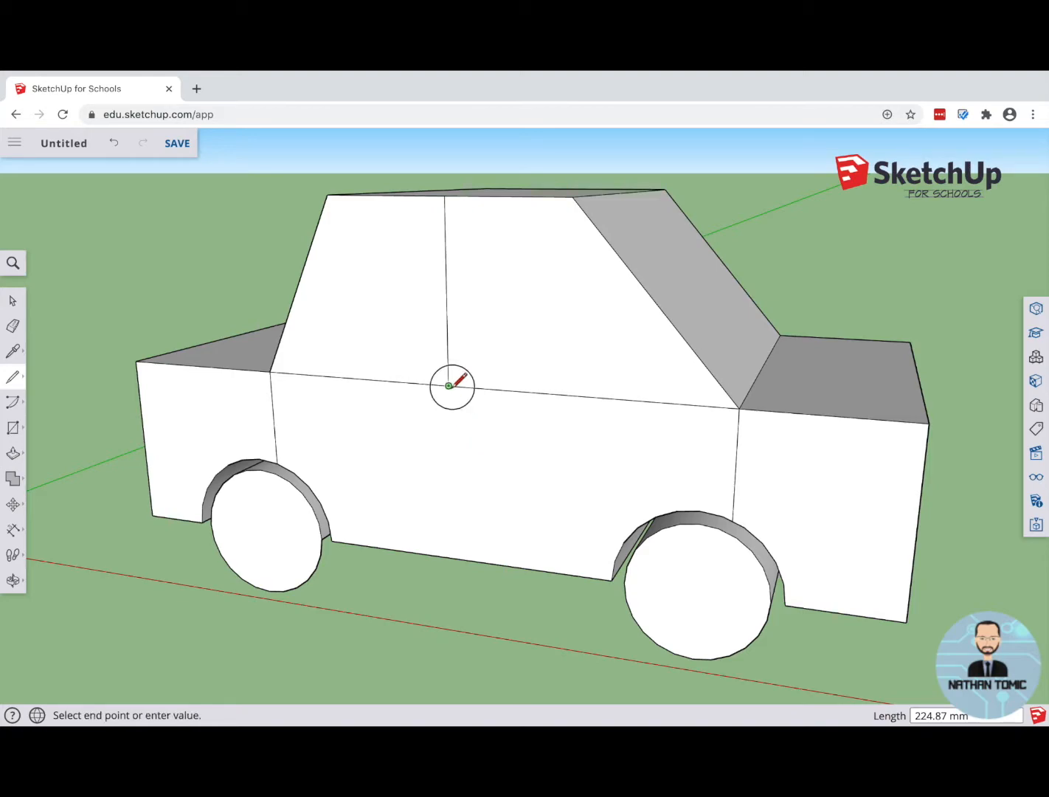
{"action": "left_click", "coordinate": [453, 557]}
{"action": "mouse_move", "coordinate": [447, 354]}
{"action": "middle_mouse_down"}
{"action": "mouse_move", "coordinate": [578, 351]}
{"action": "mouse_move", "coordinate": [443, 336]}
{"action": "mouse_move", "coordinate": [337, 243]}
{"action": "mouse_move", "coordinate": [400, 251]}
{"action": "mouse_move", "coordinate": [459, 403]}
{"action": "mouse_move", "coordinate": [503, 415]}
{"action": "mouse_move", "coordinate": [431, 414]}
{"action": "middle_mouse_up"}
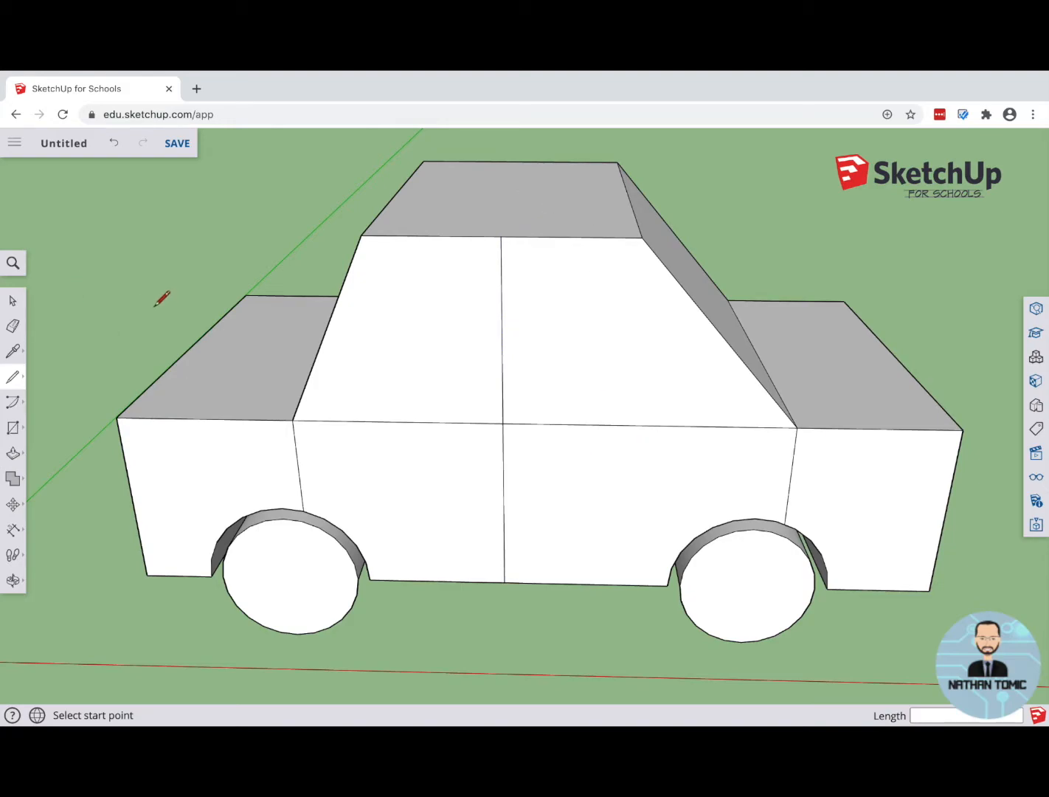
Step: Draw two level headlight circles on the end face below the gentler slope, with radii of about 67 mm and 65 mm
{"action": "middle_click_drag", "start_coordinate": [636, 483], "coordinate": [199, 432]}
{"action": "key", "text": "l"}
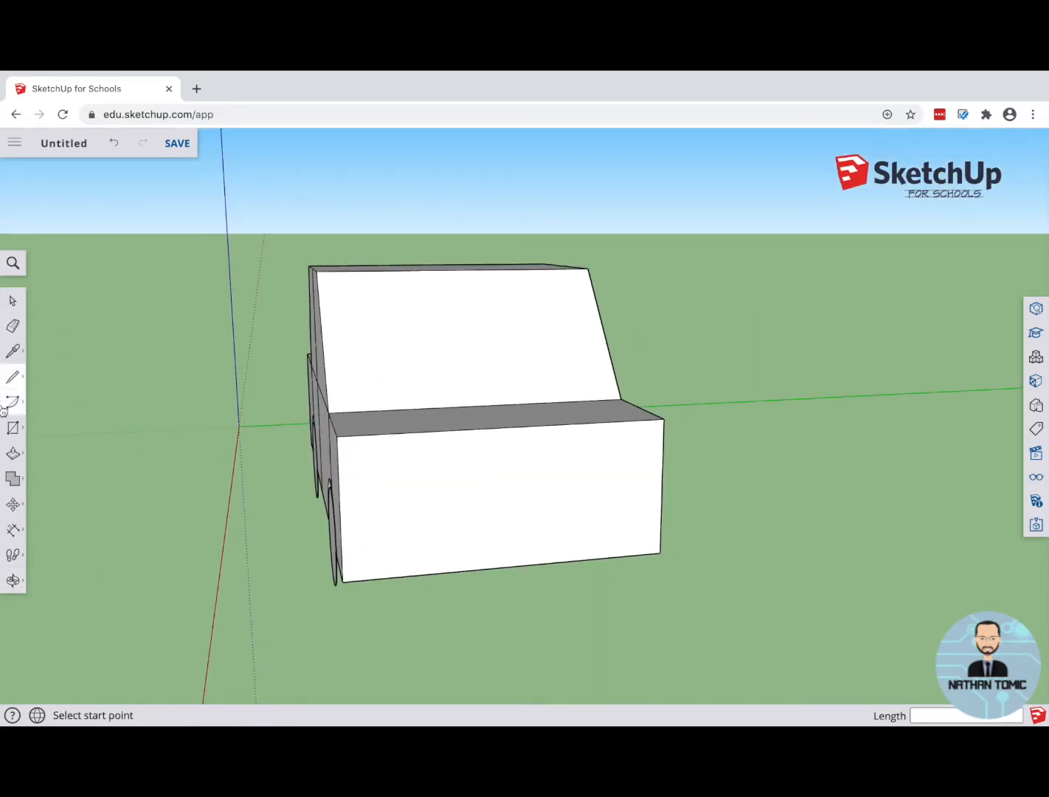
{"action": "left_click", "coordinate": [23, 429]}
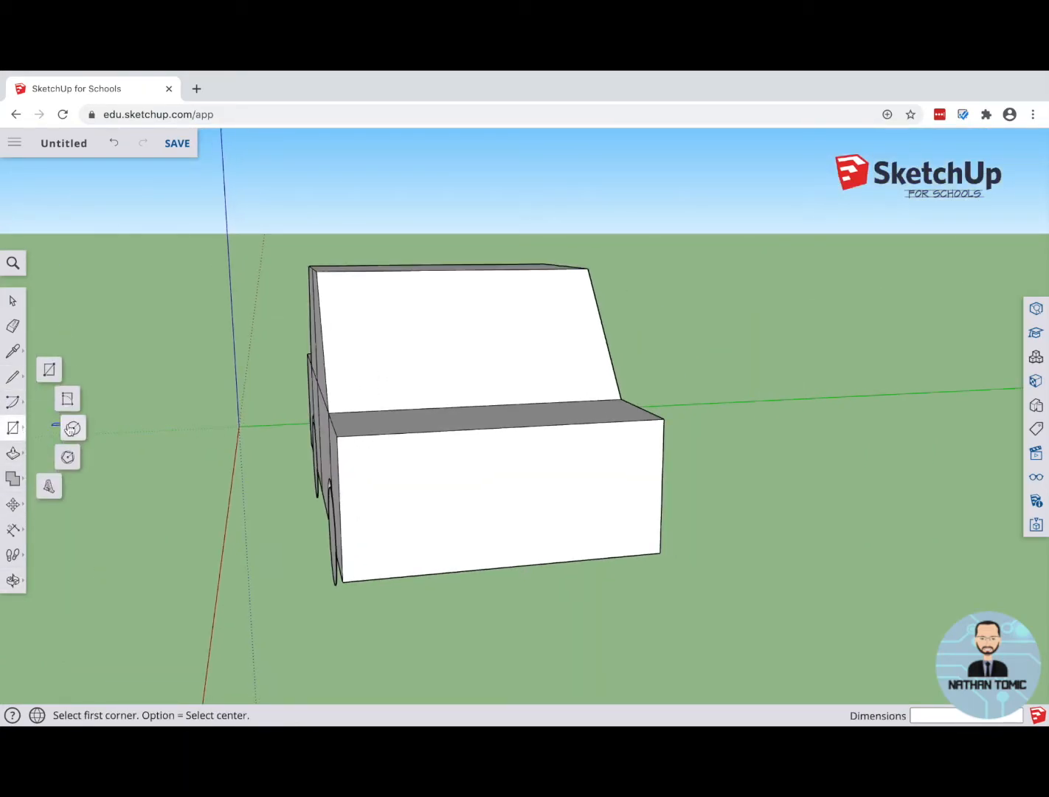
{"action": "left_click", "coordinate": [72, 433]}
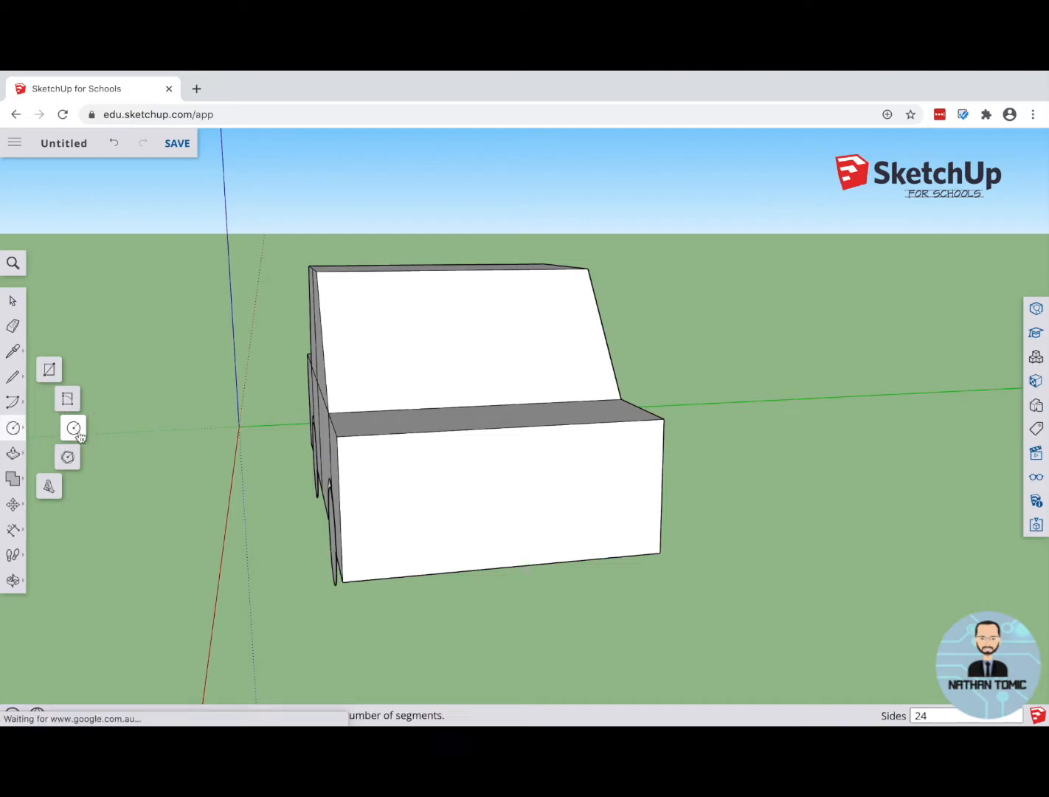
{"action": "left_click", "coordinate": [405, 486]}
{"action": "left_click", "coordinate": [427, 497]}
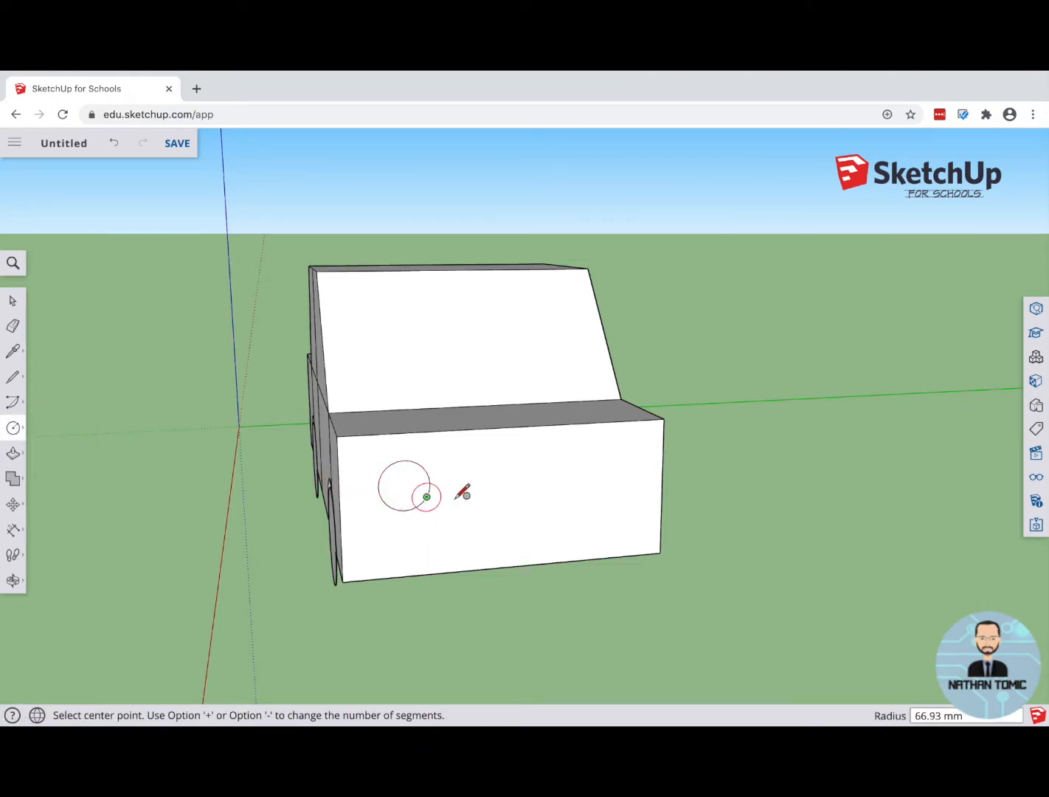
{"action": "left_click", "coordinate": [595, 473]}
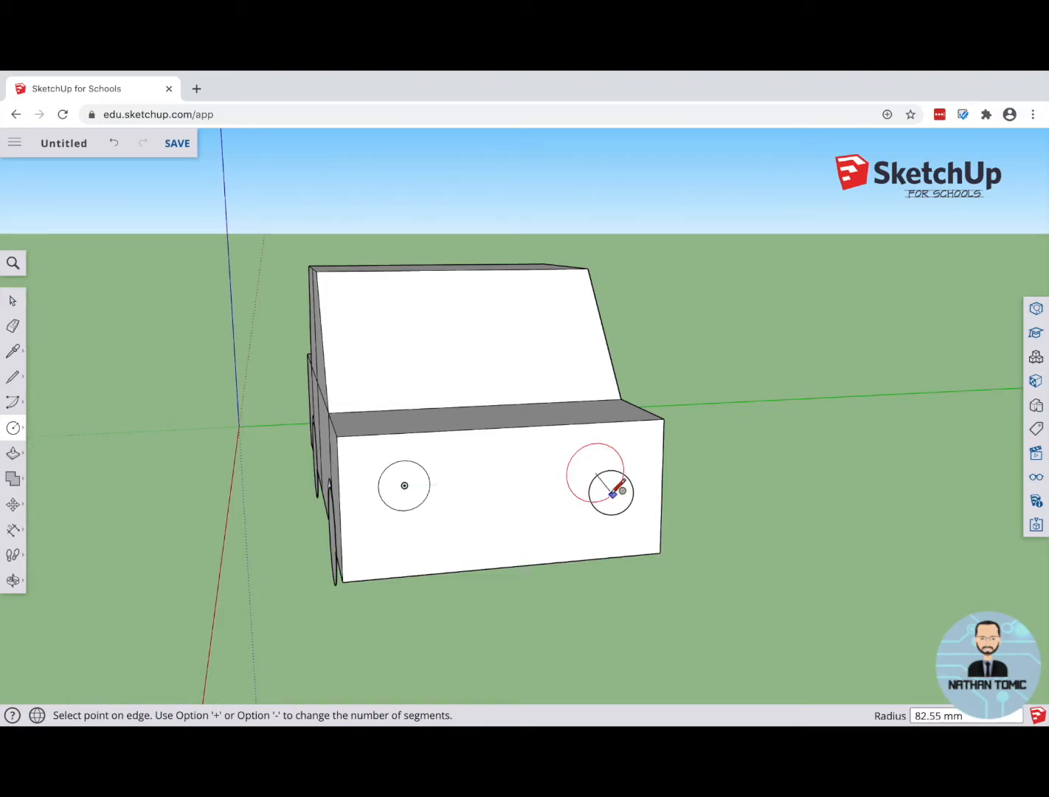
{"action": "left_click", "coordinate": [609, 489]}
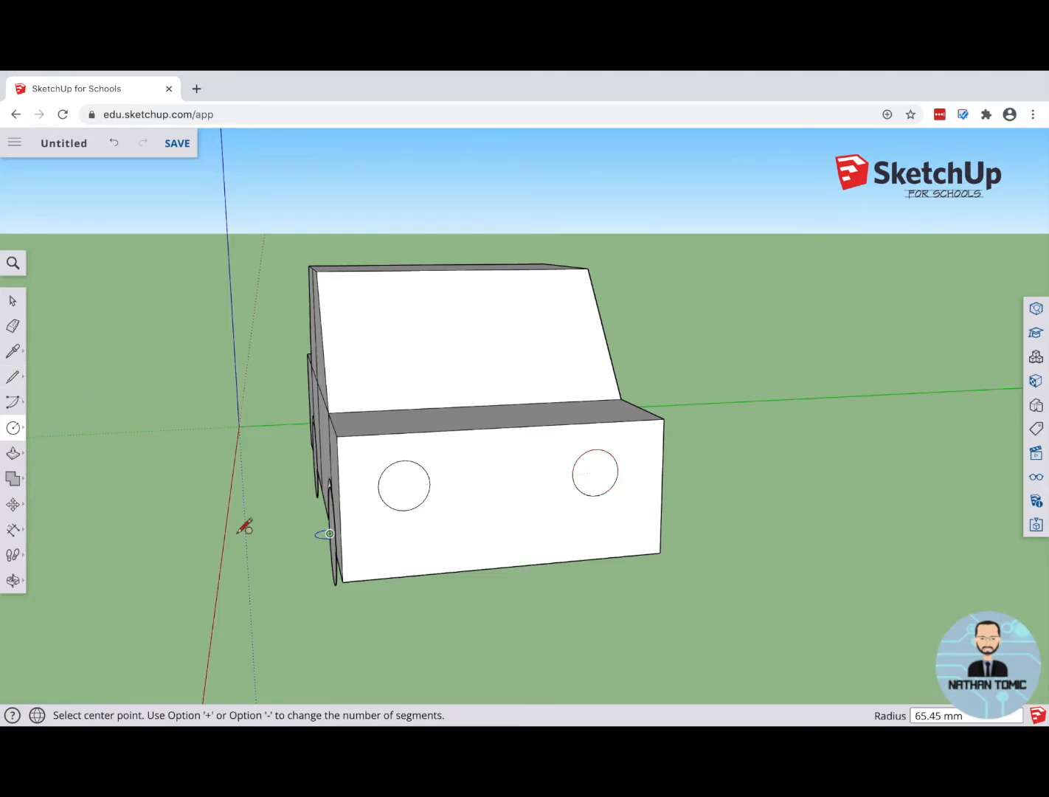
Step: Examine the car's headlights, side lines and wheels from several angles
{"action": "middle_click_drag", "start_coordinate": [233, 524], "coordinate": [465, 533]}
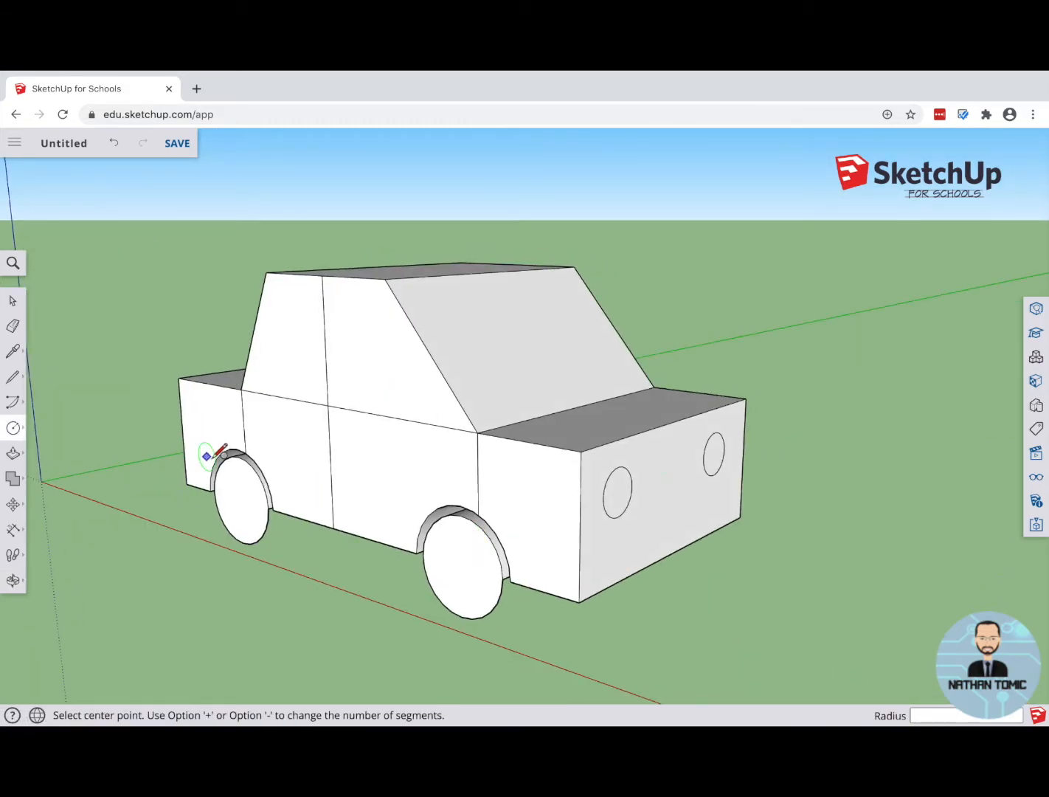
{"action": "middle_click_drag", "start_coordinate": [98, 477], "coordinate": [200, 423]}
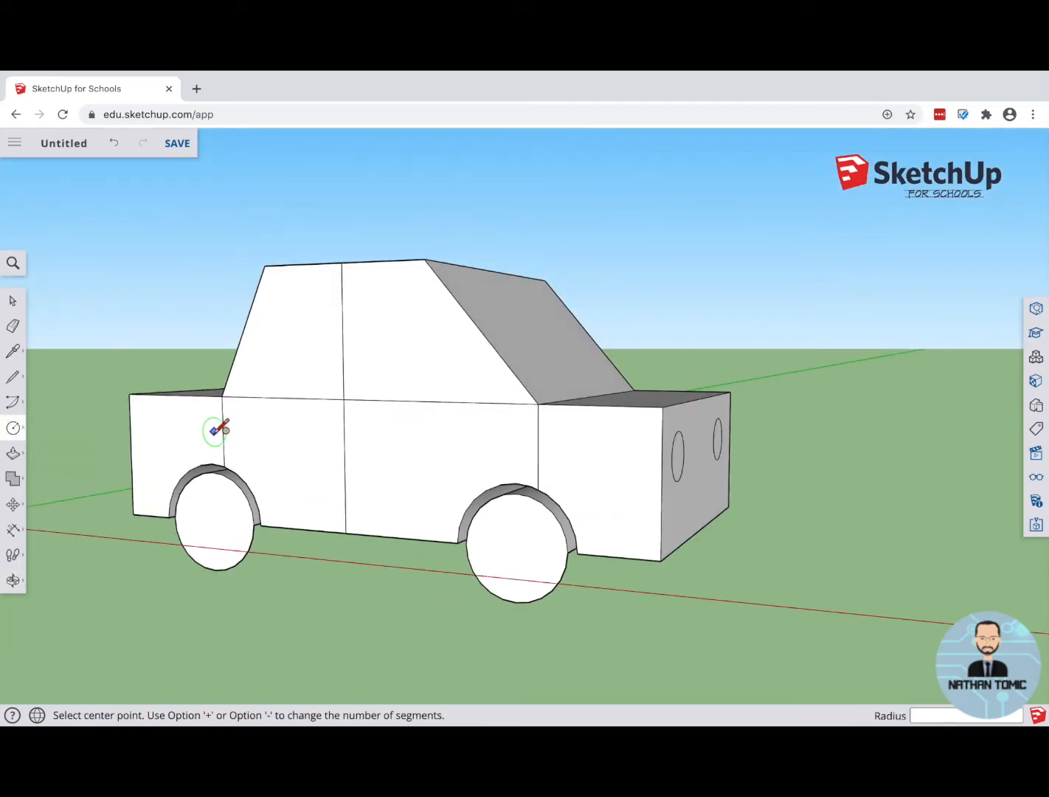
{"action": "scroll", "coordinate": [347, 464], "scroll_direction": "down", "scroll_amount": 5}
{"action": "middle_click_drag", "start_coordinate": [285, 452], "coordinate": [219, 483]}
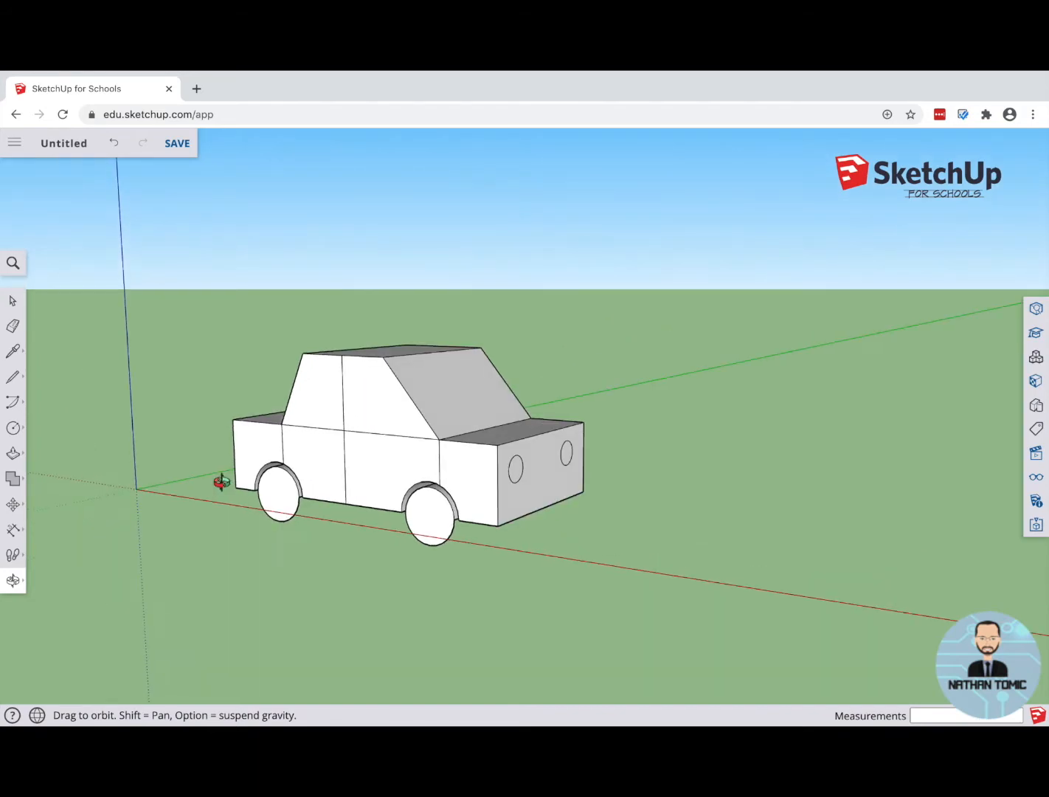
{"action": "key", "text": "c"}
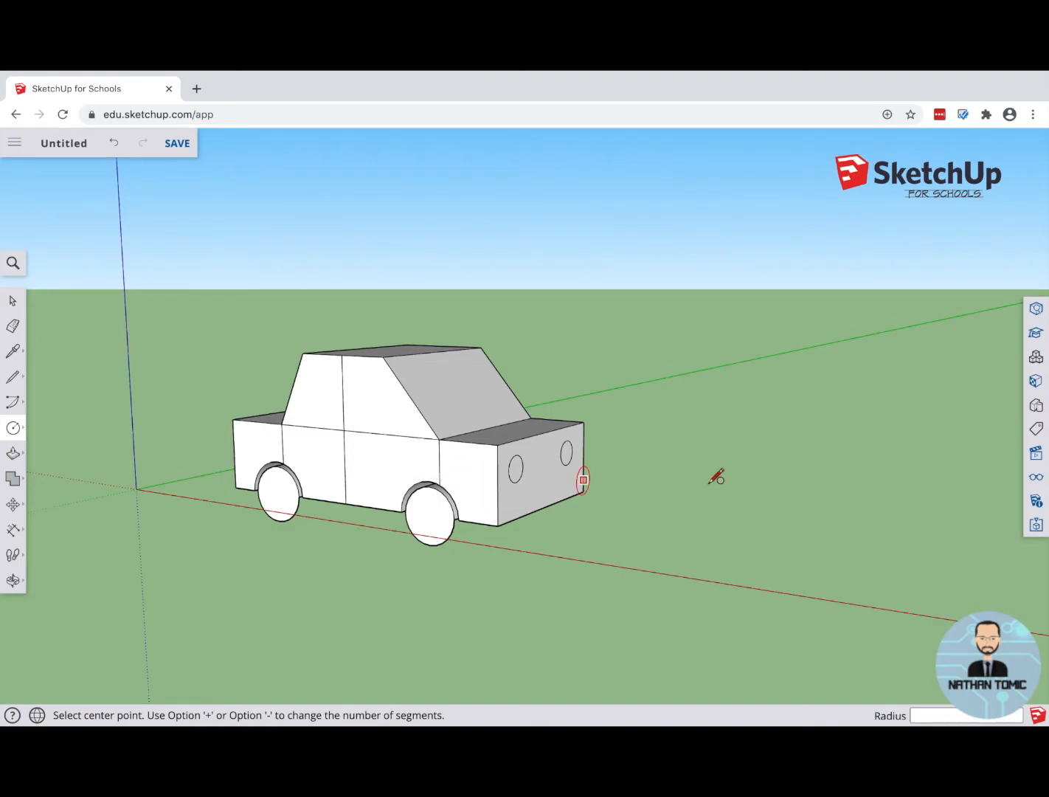
{"action": "middle_click_drag", "start_coordinate": [645, 491], "coordinate": [470, 456]}
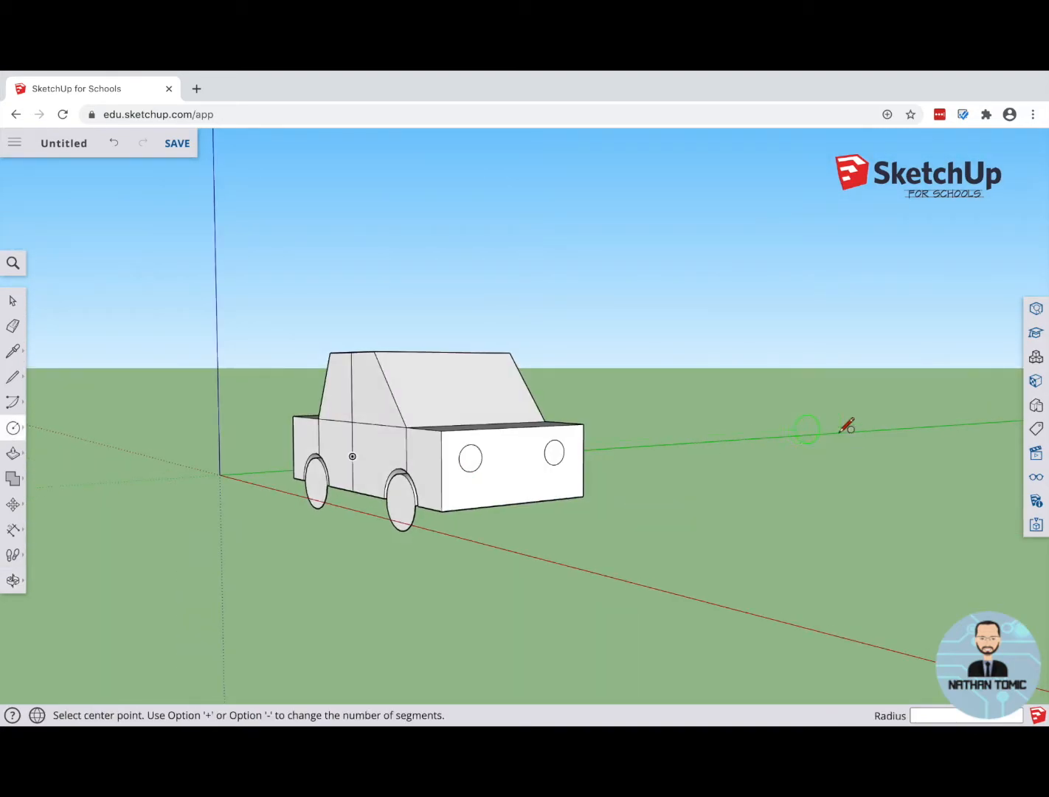
Step: Look at the car in the standard left, right, back and front views, and bring the empty ground ahead of it into view
{"action": "left_click", "coordinate": [1037, 453]}
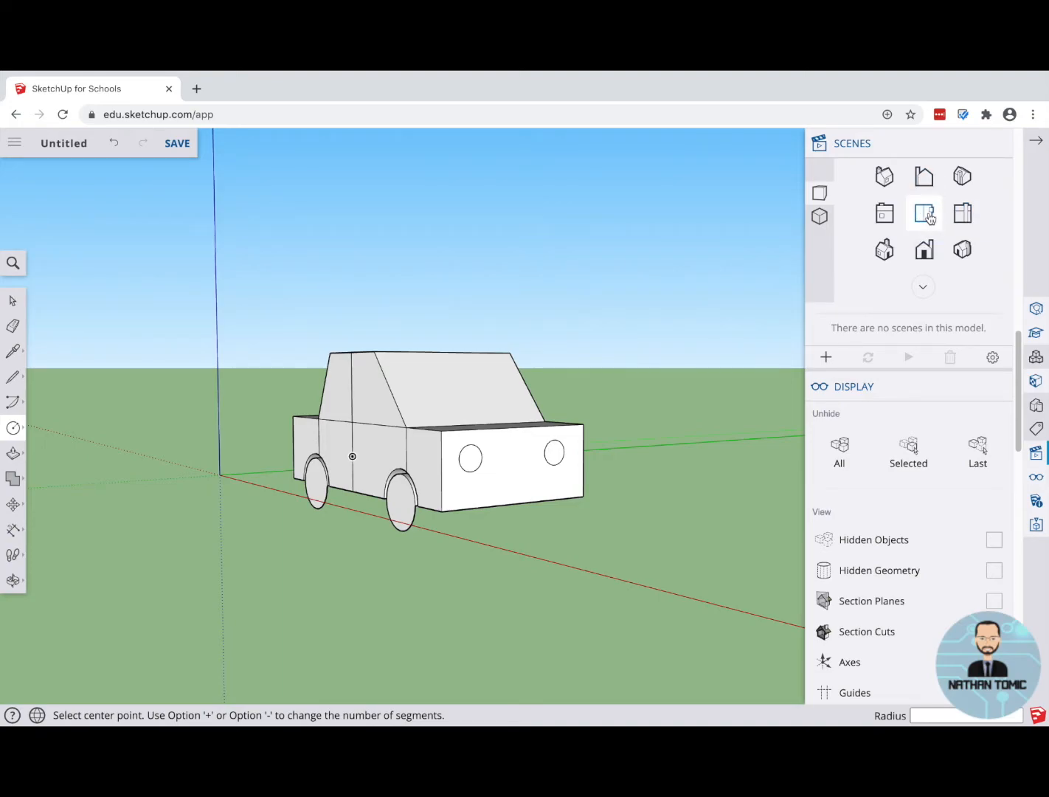
{"action": "left_click", "coordinate": [884, 214]}
{"action": "left_click", "coordinate": [964, 216]}
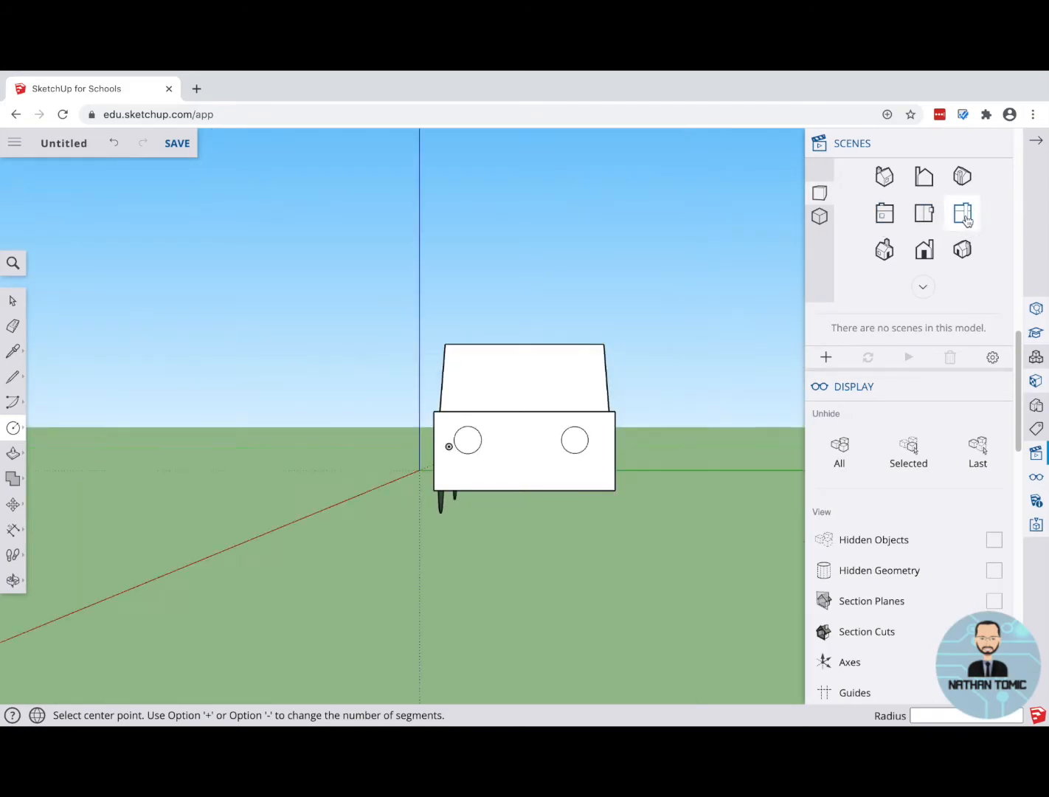
{"action": "left_click", "coordinate": [930, 176]}
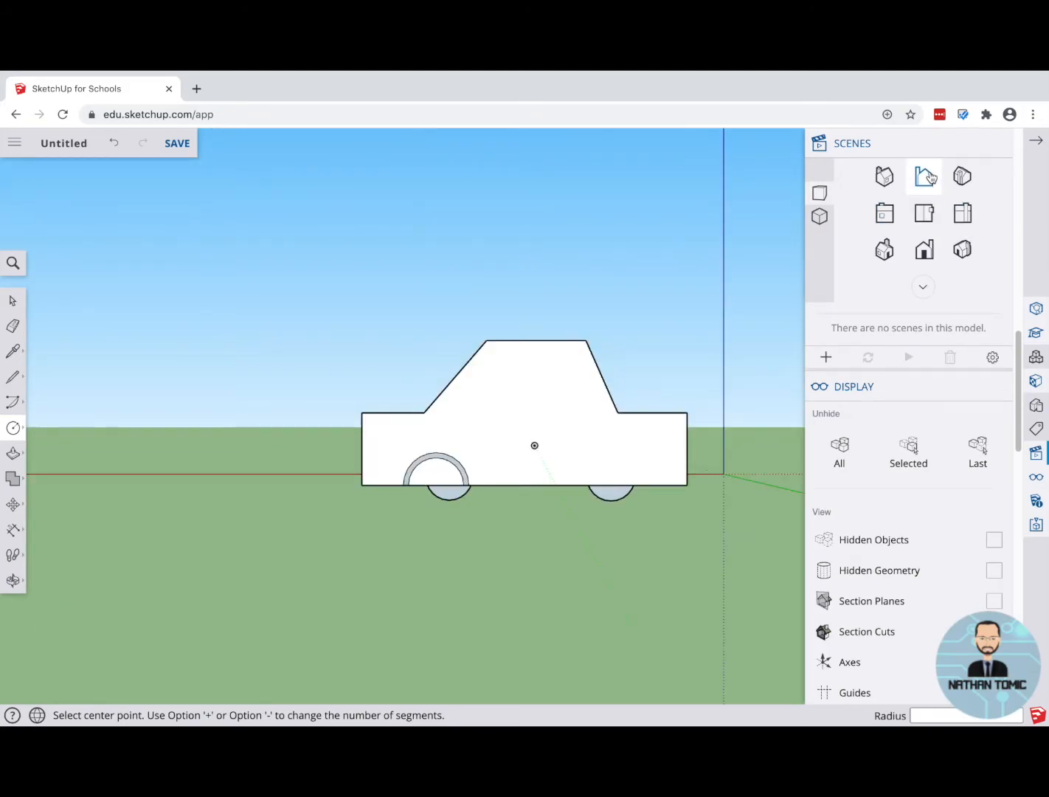
{"action": "left_click", "coordinate": [935, 252]}
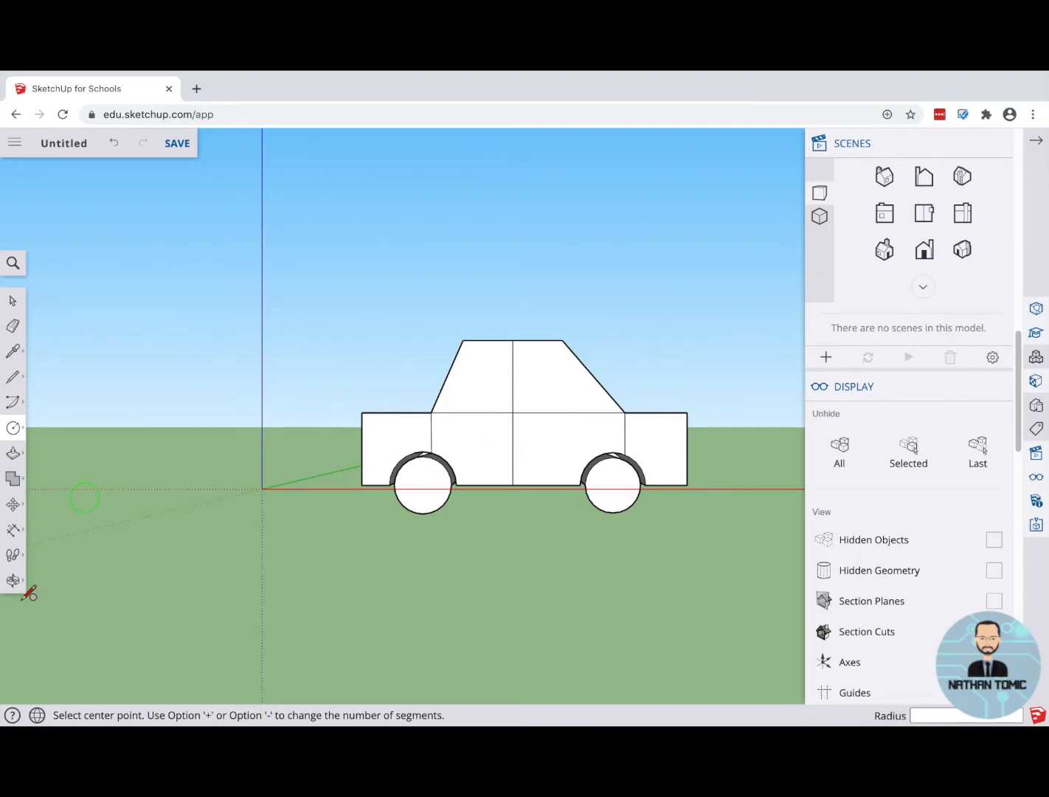
{"action": "left_click", "coordinate": [15, 558]}
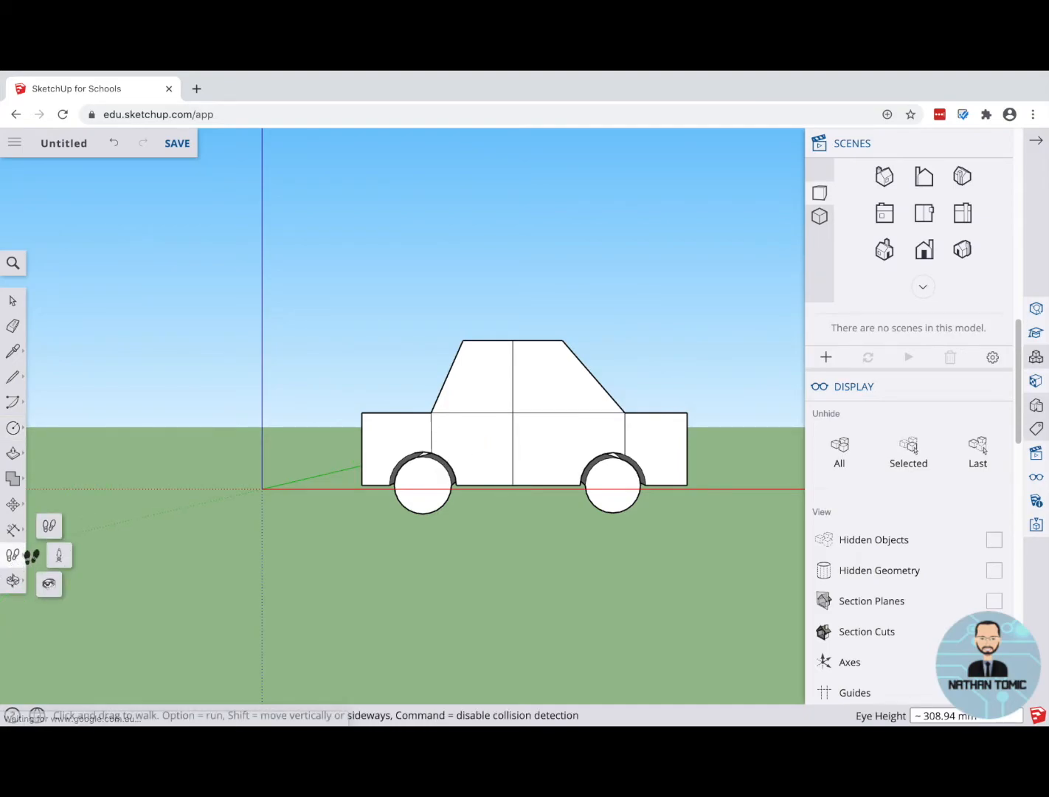
{"action": "left_click", "coordinate": [15, 579]}
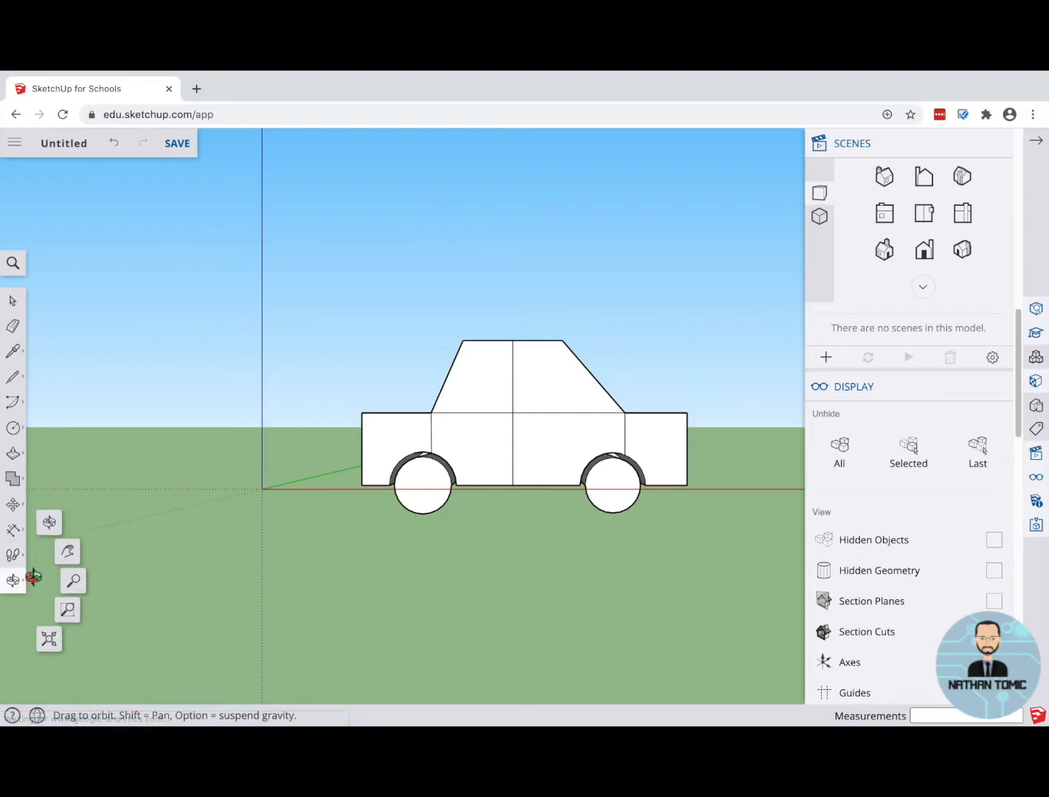
{"action": "left_click", "coordinate": [68, 552]}
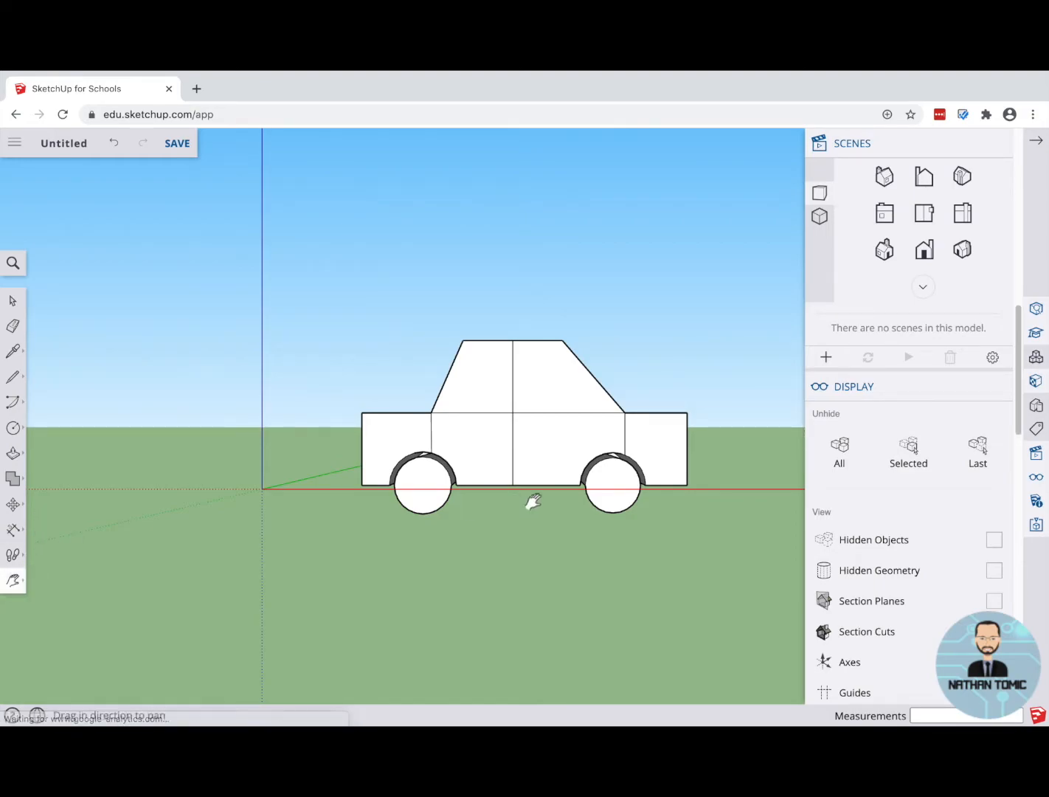
{"action": "left_click_drag", "start_coordinate": [728, 433], "coordinate": [44, 428]}
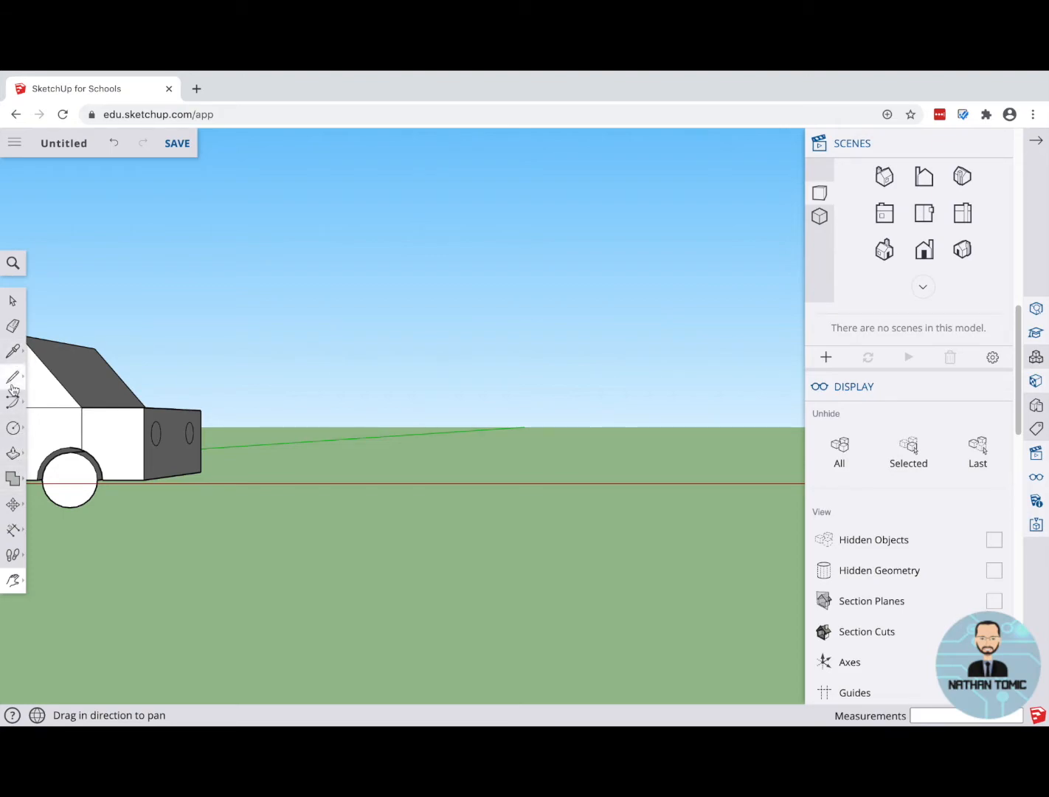
{"action": "left_click", "coordinate": [14, 427]}
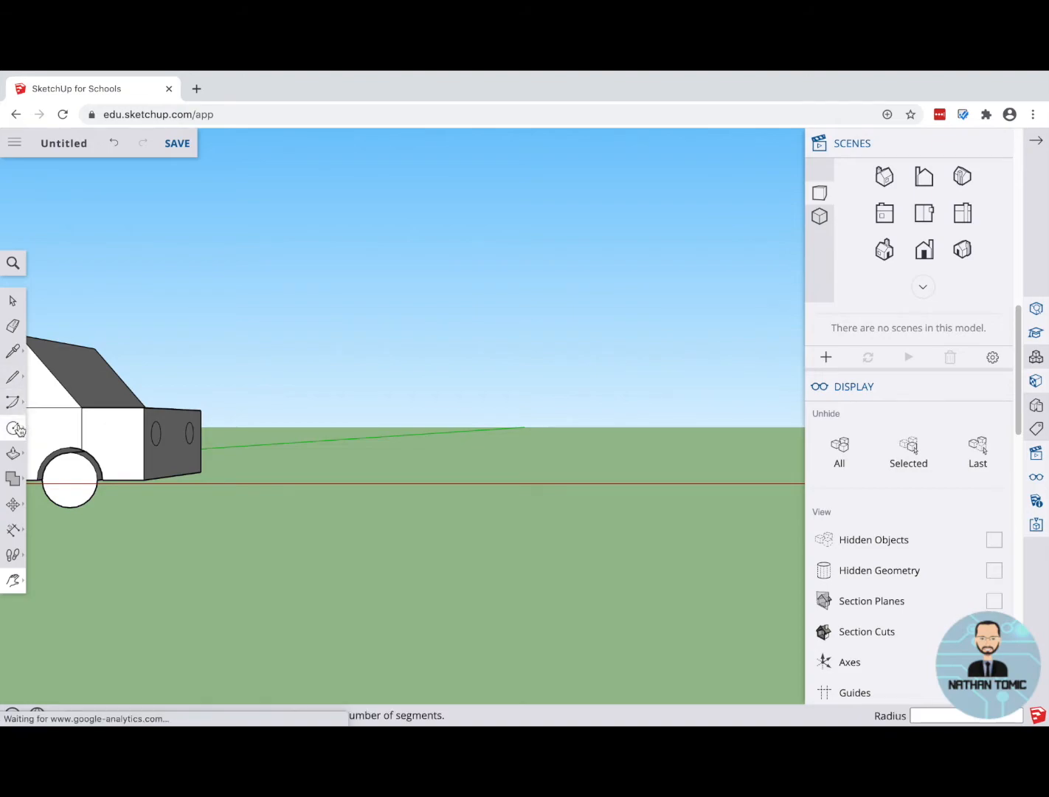
{"action": "left_click", "coordinate": [48, 379]}
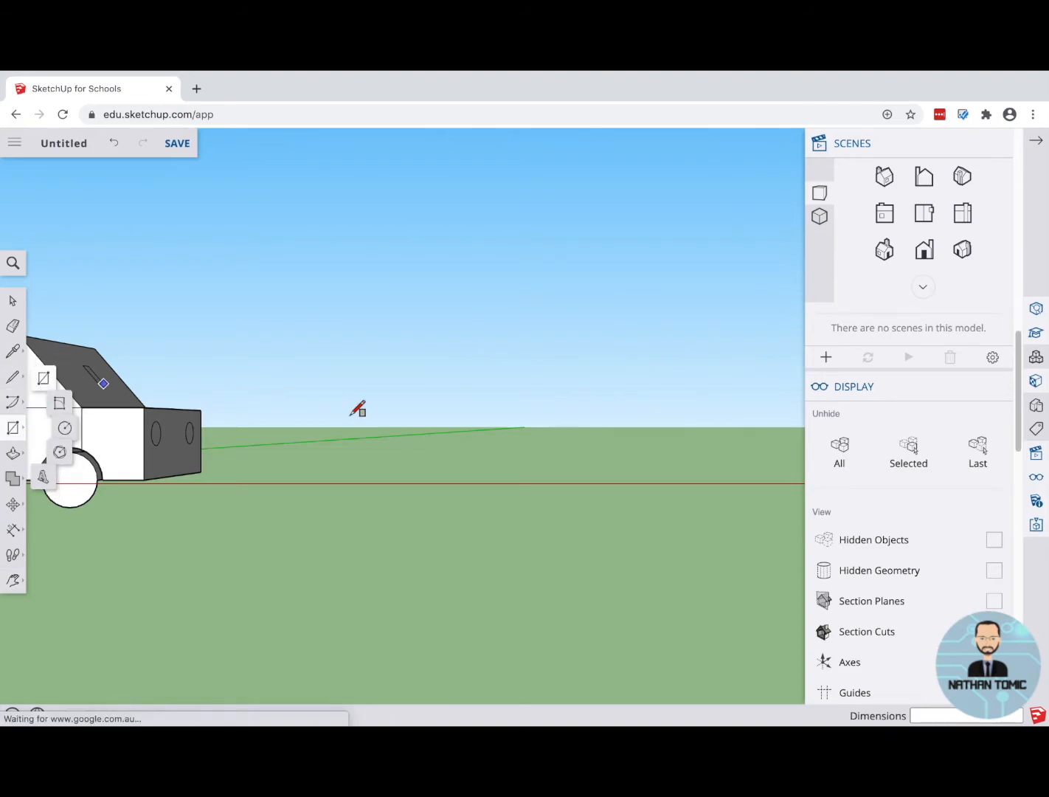
{"action": "left_click", "coordinate": [371, 355]}
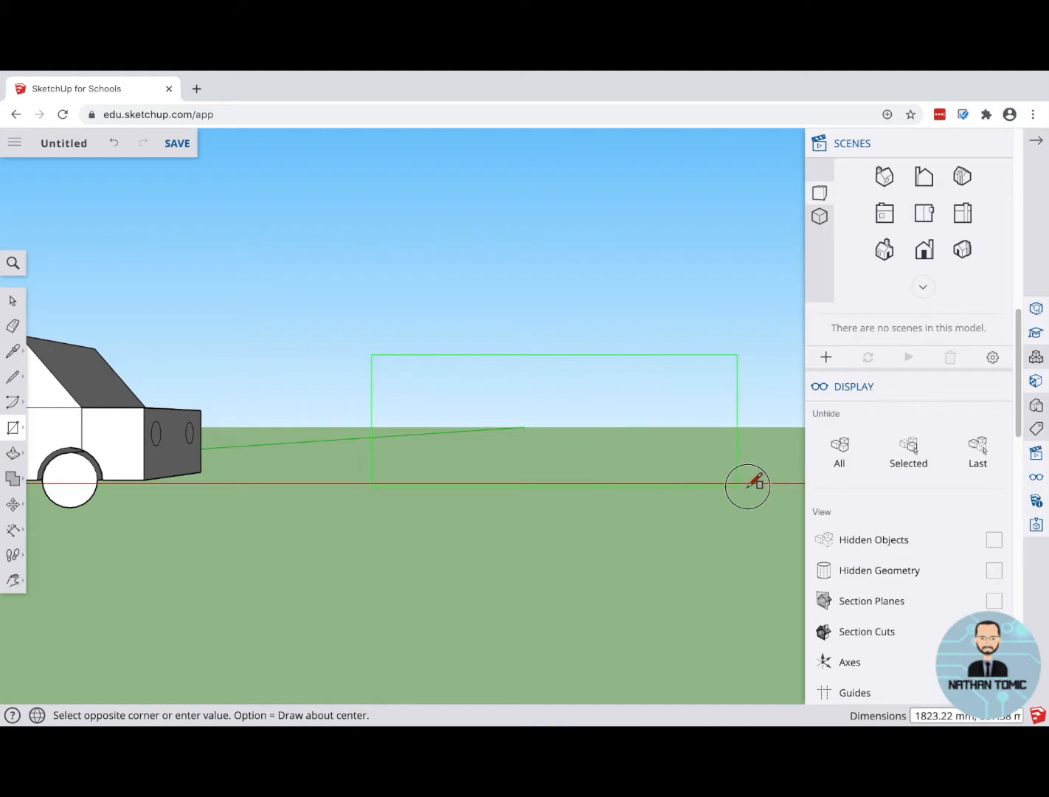
{"action": "left_click", "coordinate": [750, 485]}
{"action": "key", "text": "o"}
{"action": "left_click_drag", "start_coordinate": [629, 499], "coordinate": [654, 496]}
{"action": "key", "text": "r"}
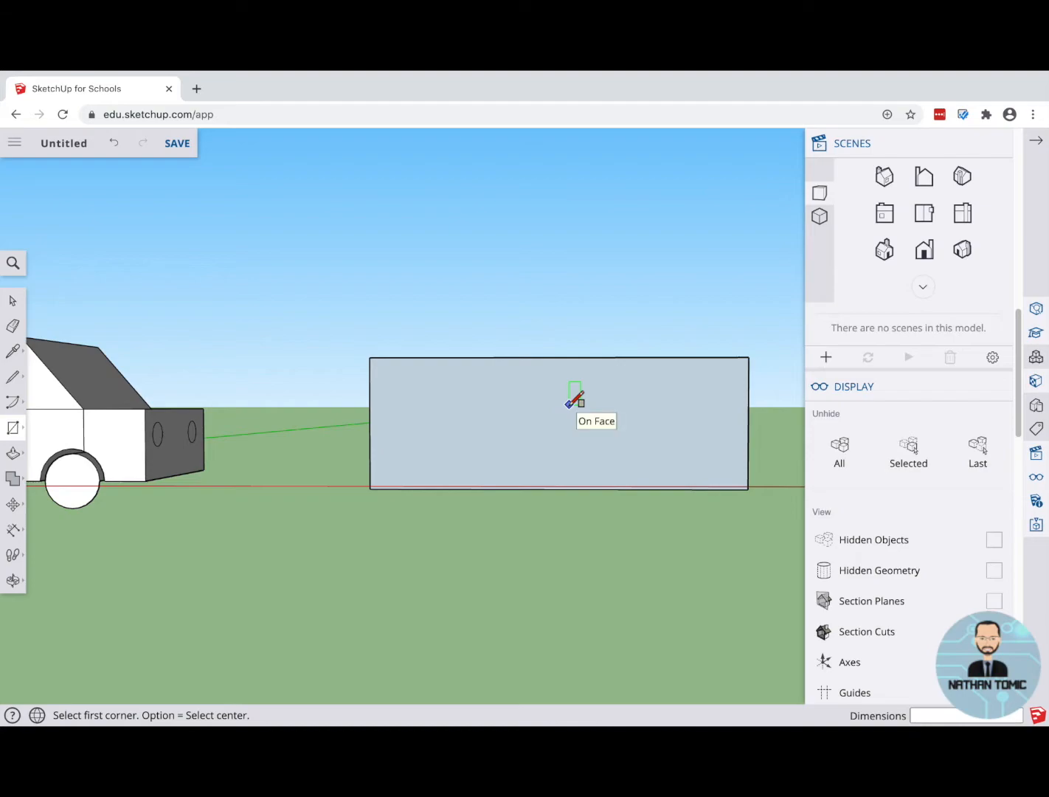
{"action": "key", "text": "super+z"}
Step: Draw an upright rectangle about 1820 mm wide on the red axis ahead of the car, and close the scene and display settings
{"action": "left_click", "coordinate": [404, 319]}
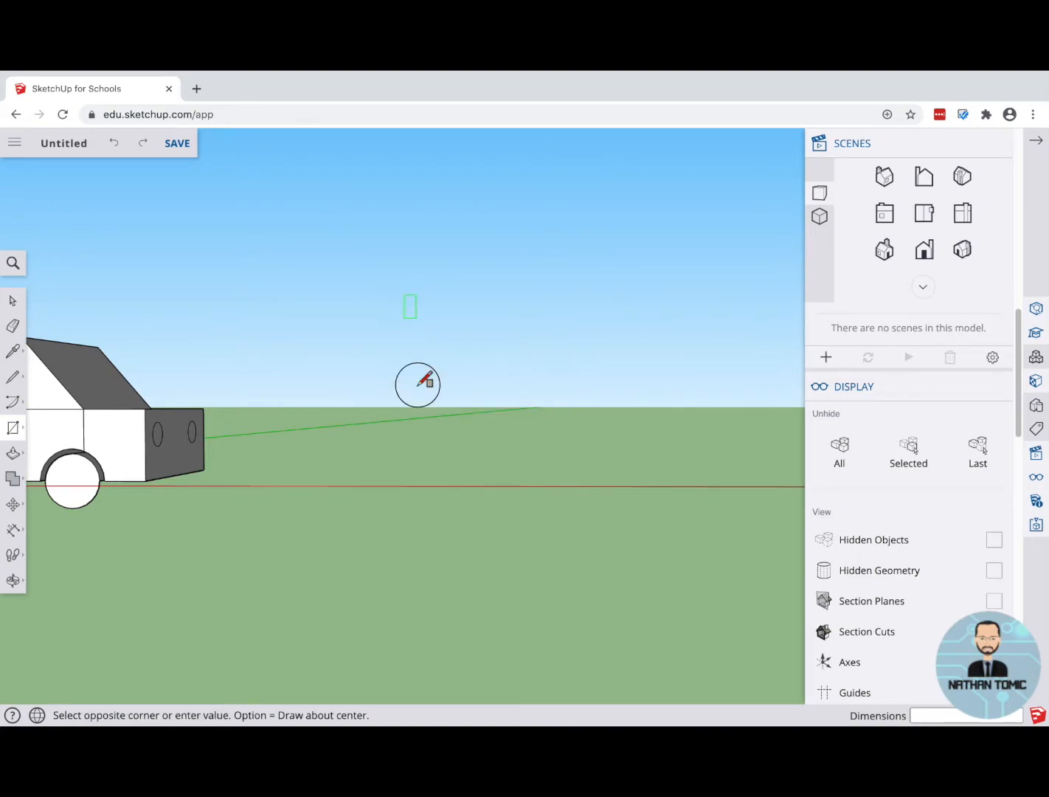
{"action": "left_click", "coordinate": [771, 487]}
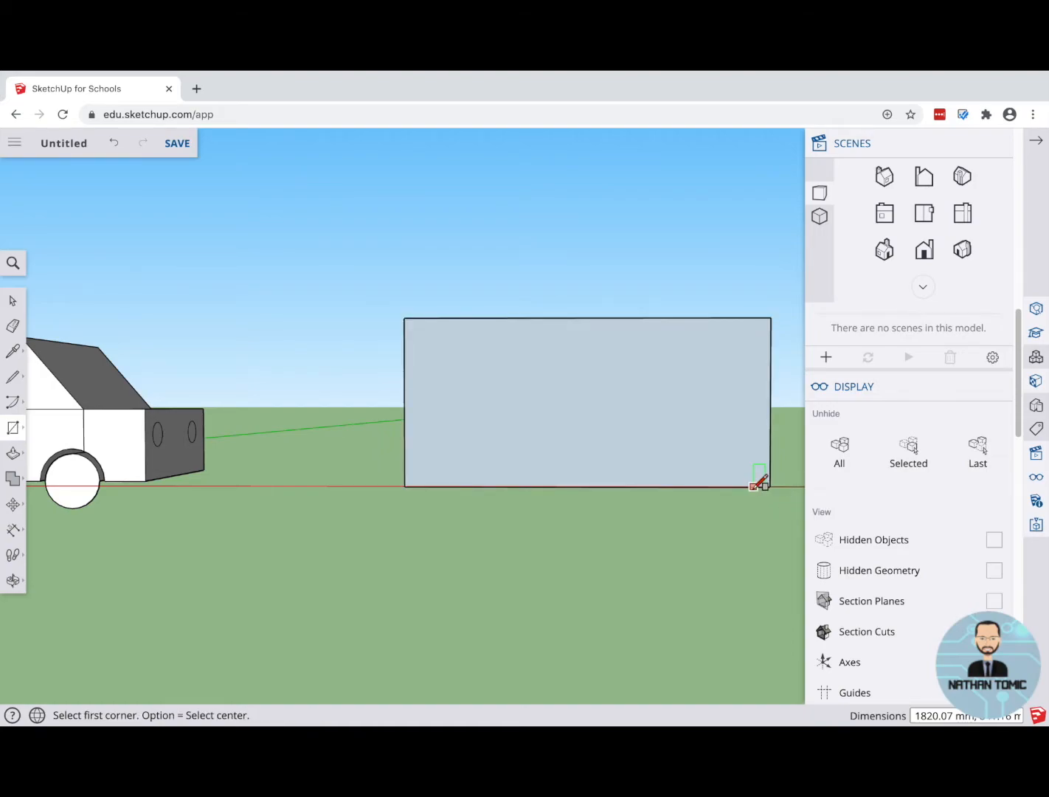
{"action": "middle_click_drag", "start_coordinate": [703, 531], "coordinate": [663, 534]}
{"action": "middle_click_drag", "start_coordinate": [481, 574], "coordinate": [513, 602]}
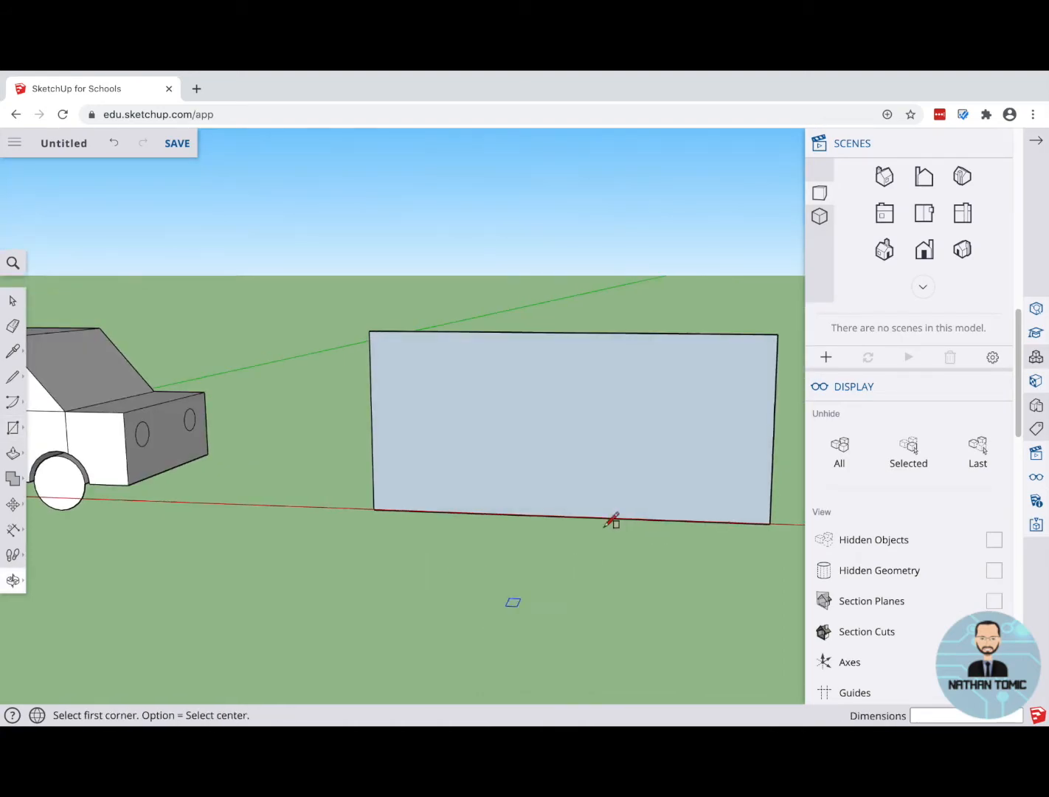
{"action": "left_click", "coordinate": [1042, 142]}
{"action": "mouse_move", "coordinate": [726, 513]}
{"action": "middle_mouse_down"}
{"action": "mouse_move", "coordinate": [698, 508]}
{"action": "mouse_move", "coordinate": [712, 500]}
{"action": "middle_mouse_up"}
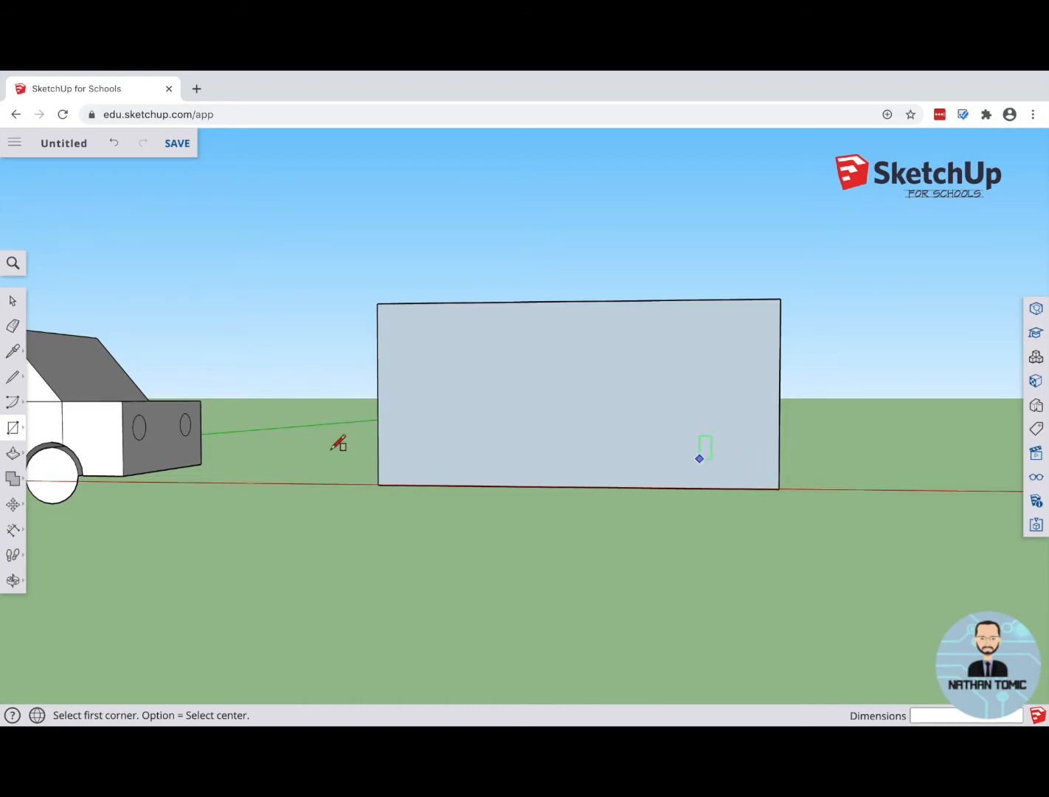
Step: Draw a level line inward from the upright edge nearest the car, about halfway up, and a sloped line about 465 mm long to the top edge
{"action": "left_click", "coordinate": [22, 435]}
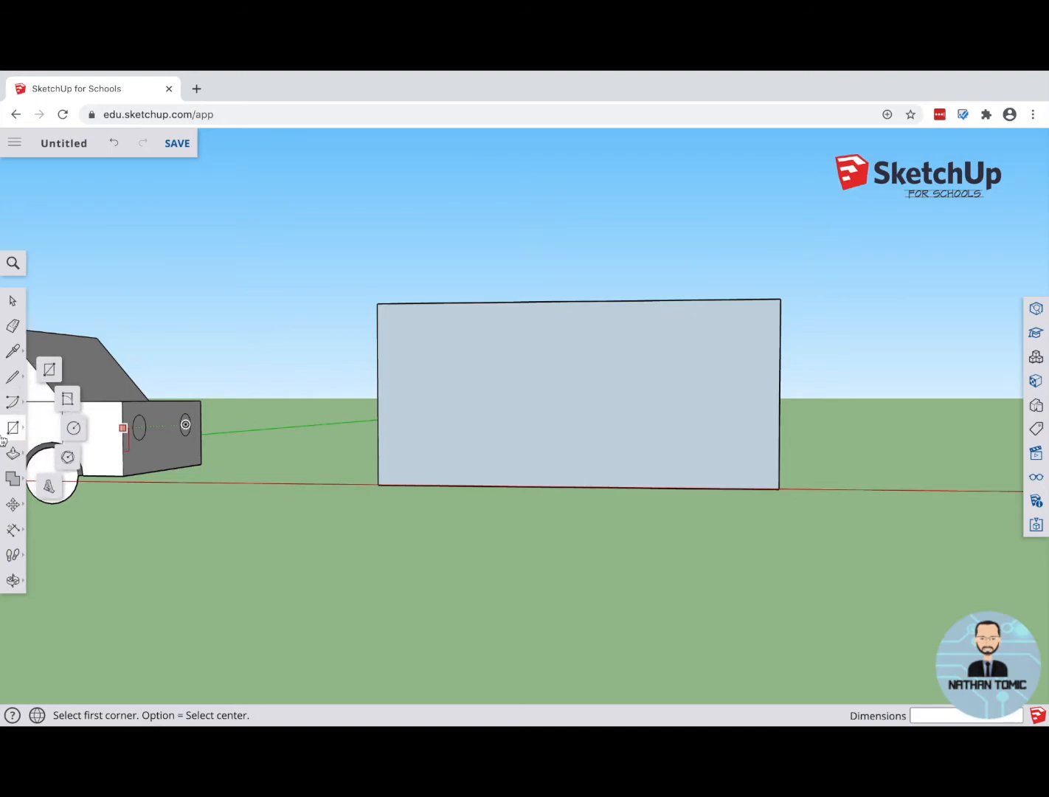
{"action": "left_click", "coordinate": [14, 377]}
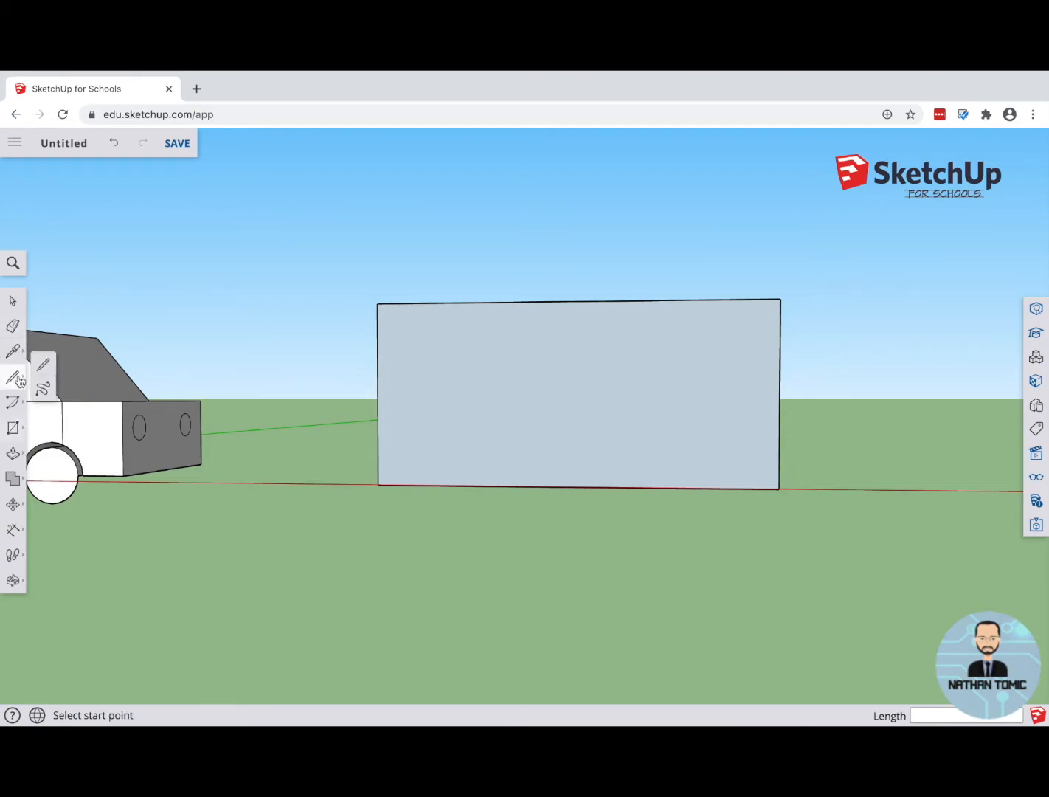
{"action": "left_click", "coordinate": [378, 395]}
{"action": "double_click", "coordinate": [475, 394]}
{"action": "left_click", "coordinate": [475, 394]}
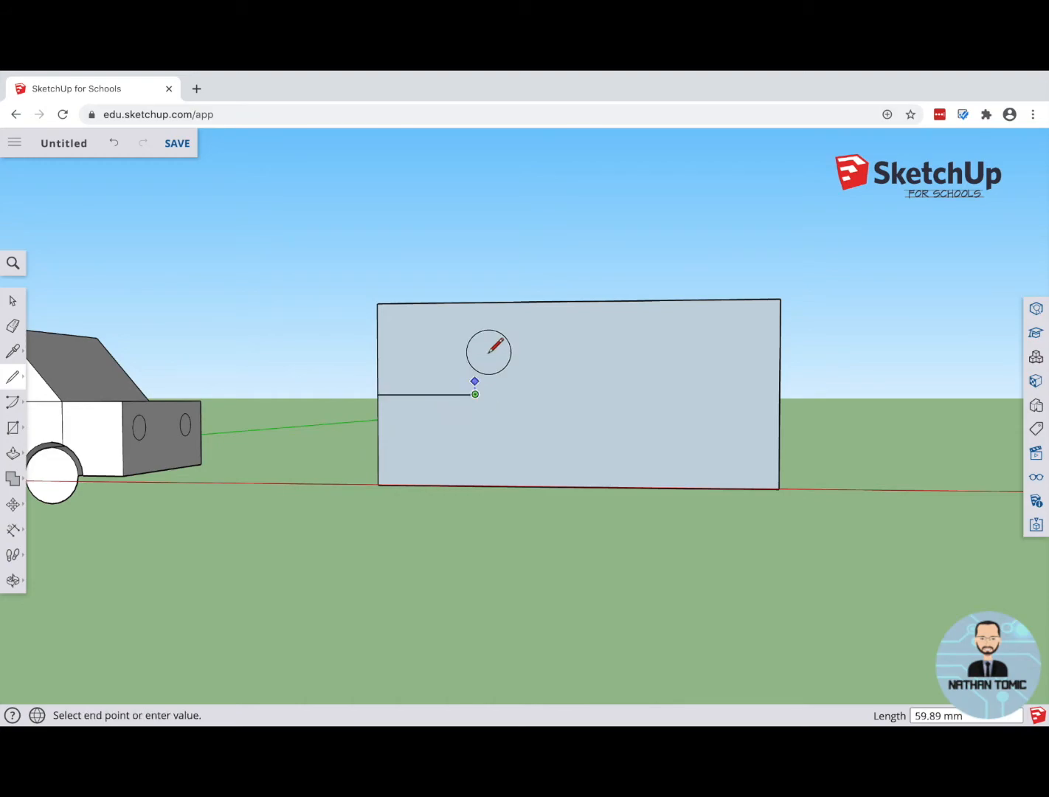
{"action": "left_click", "coordinate": [516, 304]}
Step: Try to draw the opposite slope down from the top edge and a level line about 245 mm long to the far upright edge
{"action": "left_click", "coordinate": [681, 300]}
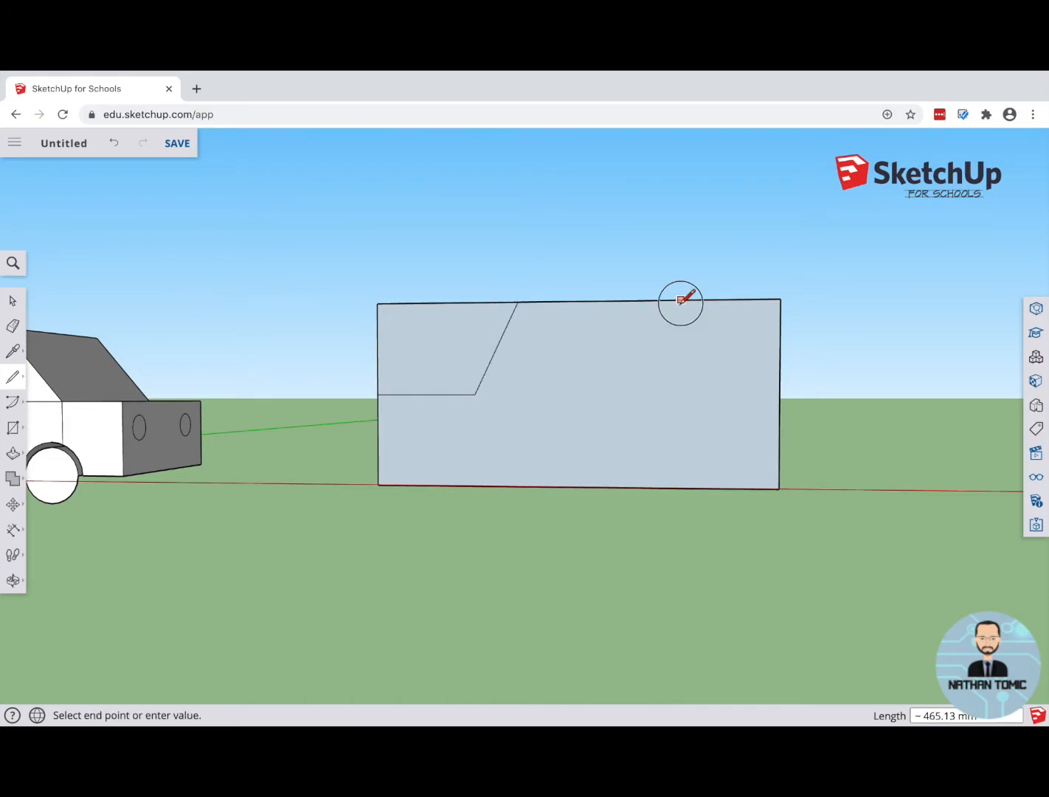
{"action": "double_click", "coordinate": [723, 392]}
{"action": "left_click", "coordinate": [723, 392]}
{"action": "left_click", "coordinate": [780, 392]}
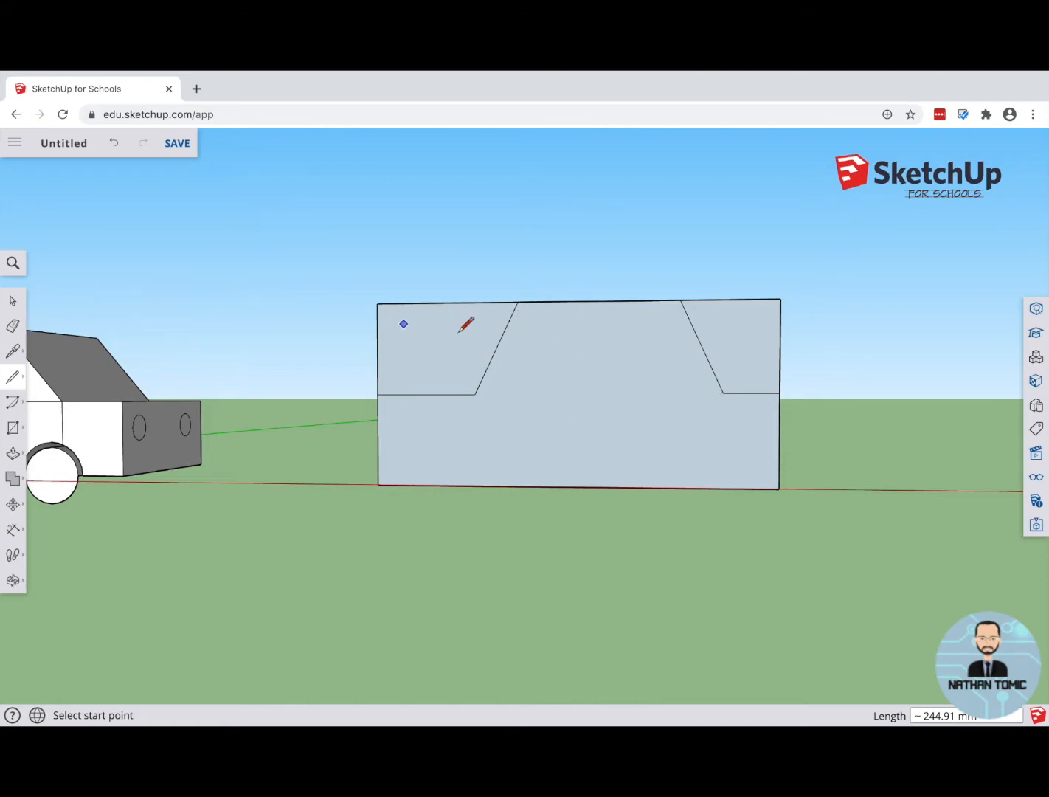
Step: Draw a two-point arc over the sloped line nearest the car, bulging outward about 42 mm
{"action": "scroll", "coordinate": [484, 352], "scroll_direction": "up", "scroll_amount": 5}
{"action": "left_click", "coordinate": [21, 407]}
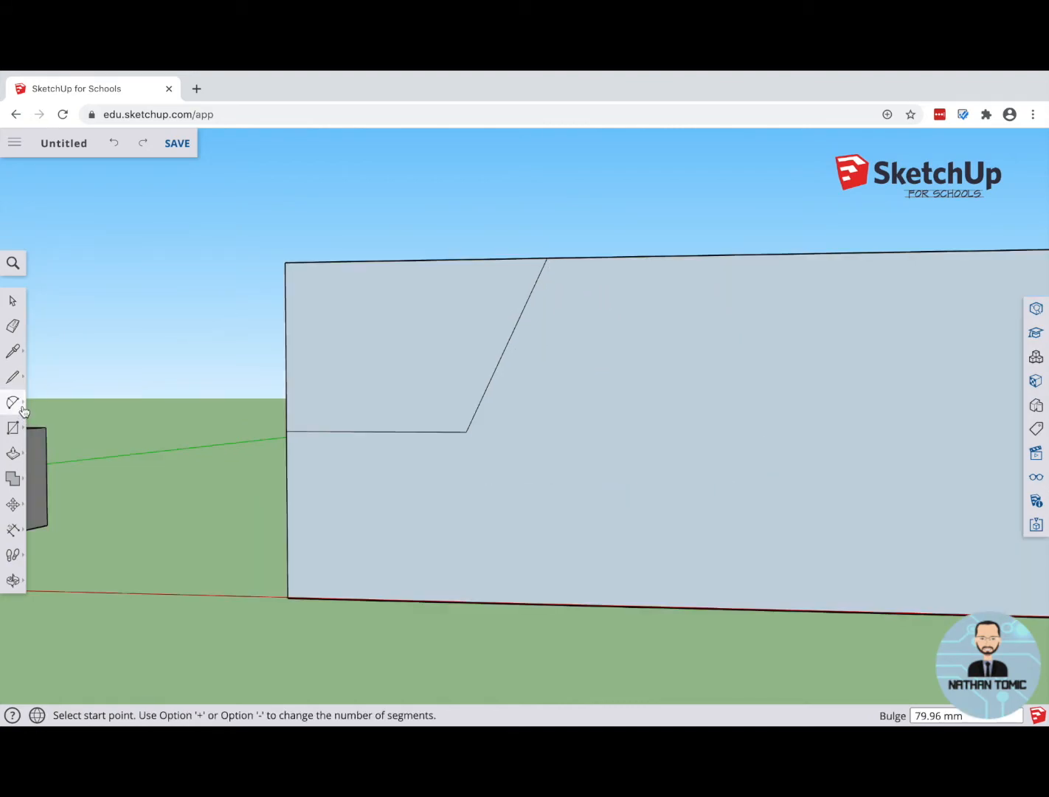
{"action": "left_click", "coordinate": [20, 410]}
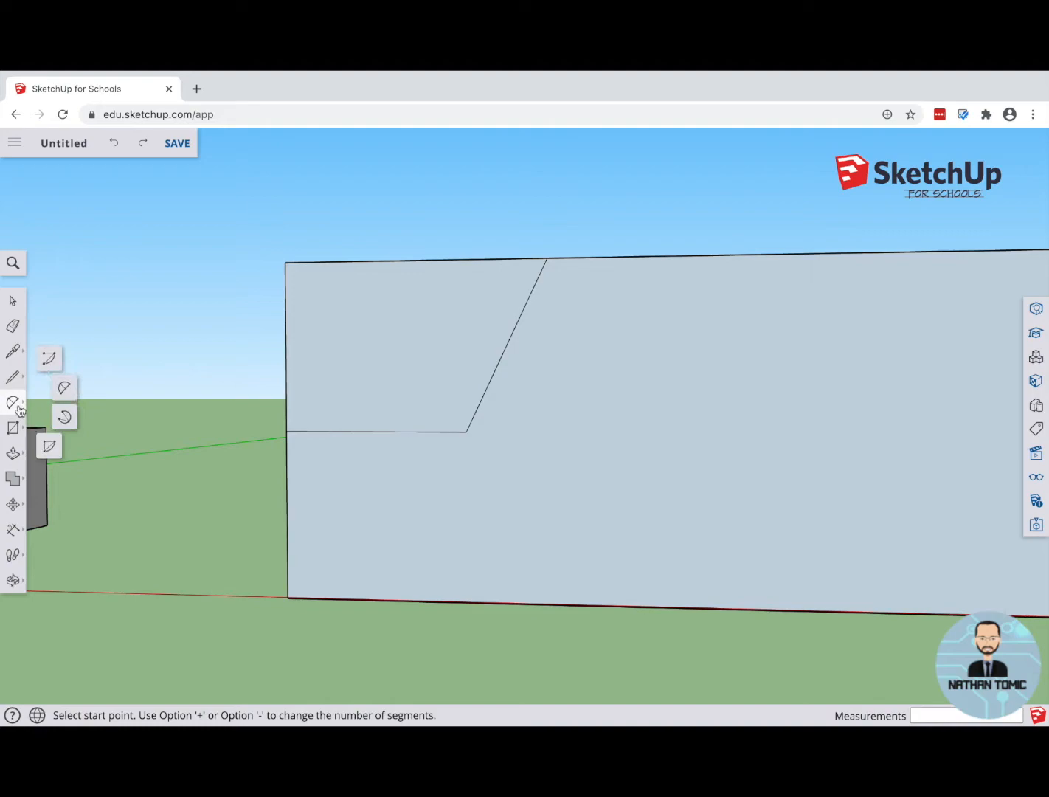
{"action": "left_click", "coordinate": [67, 391]}
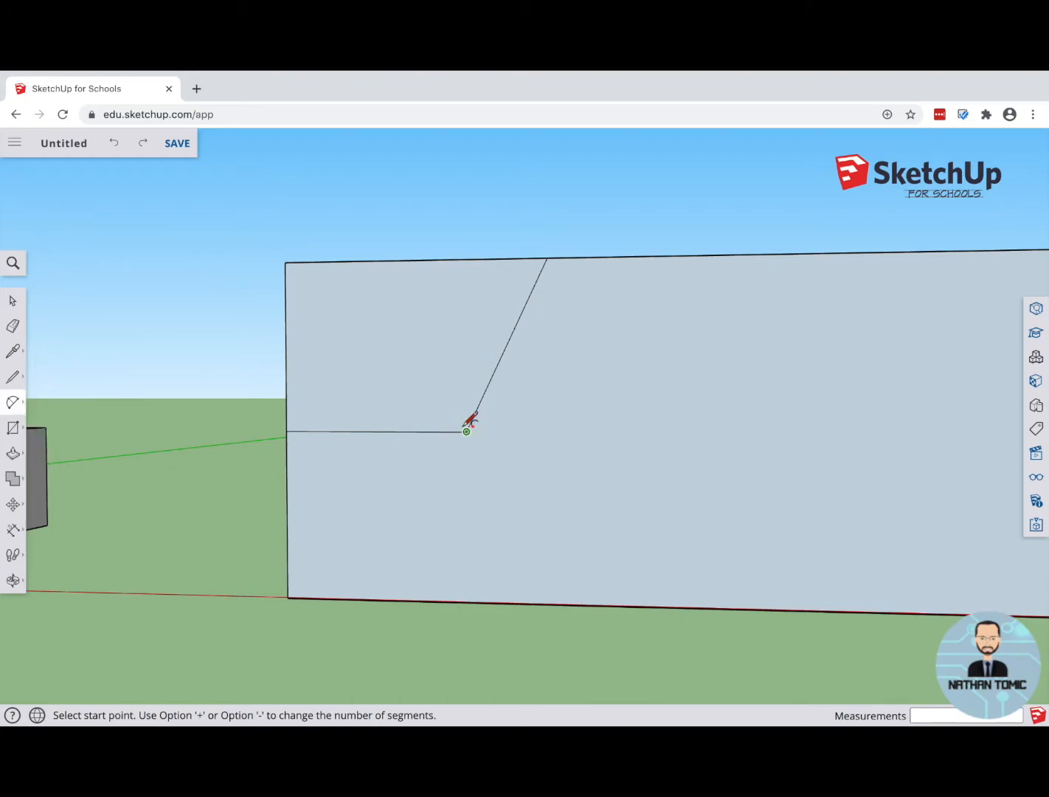
{"action": "left_click", "coordinate": [467, 432]}
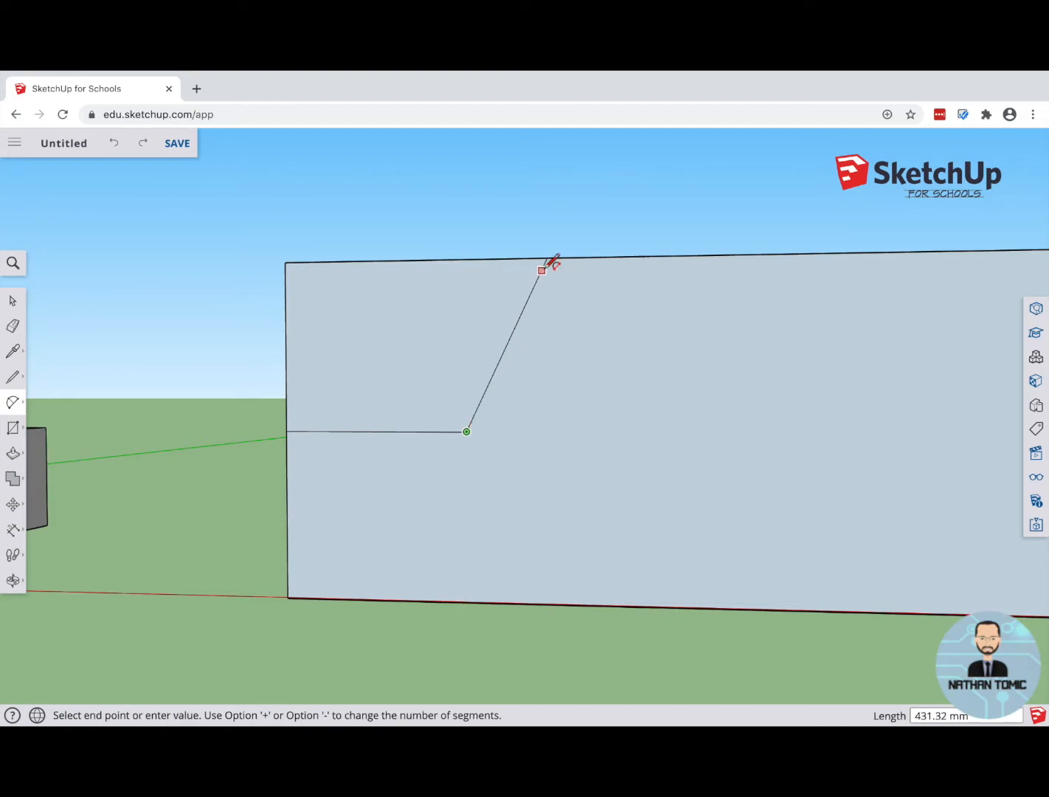
{"action": "left_click", "coordinate": [548, 257]}
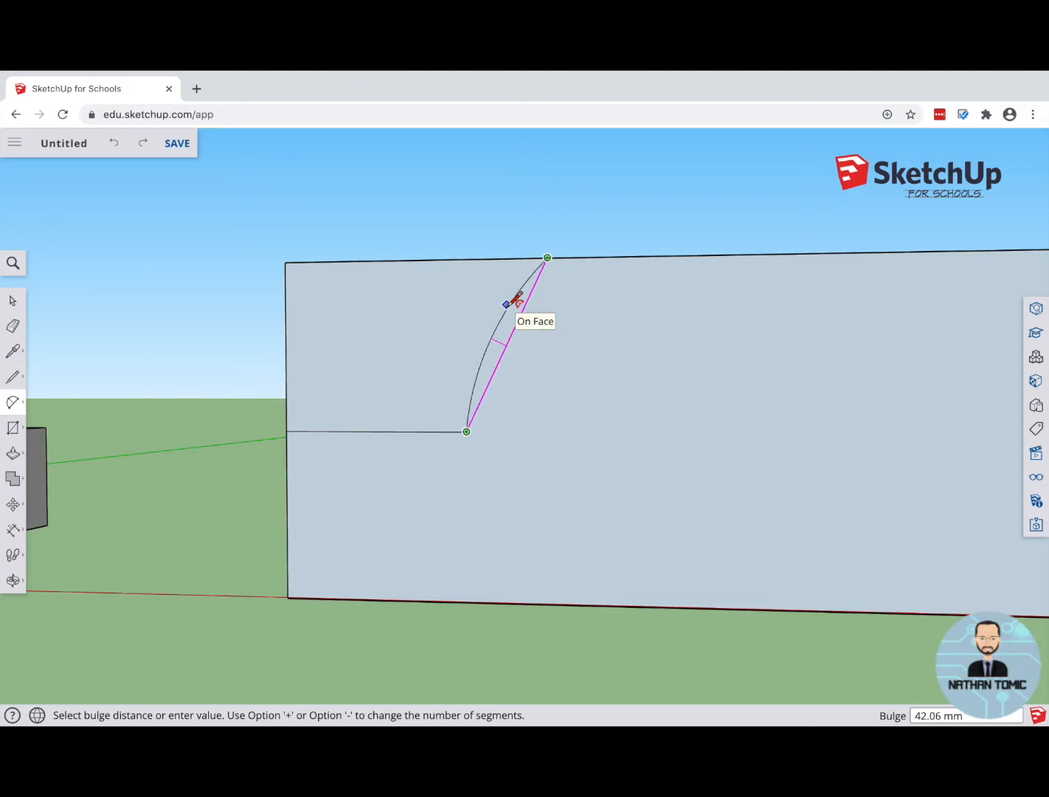
{"action": "left_click", "coordinate": [515, 299]}
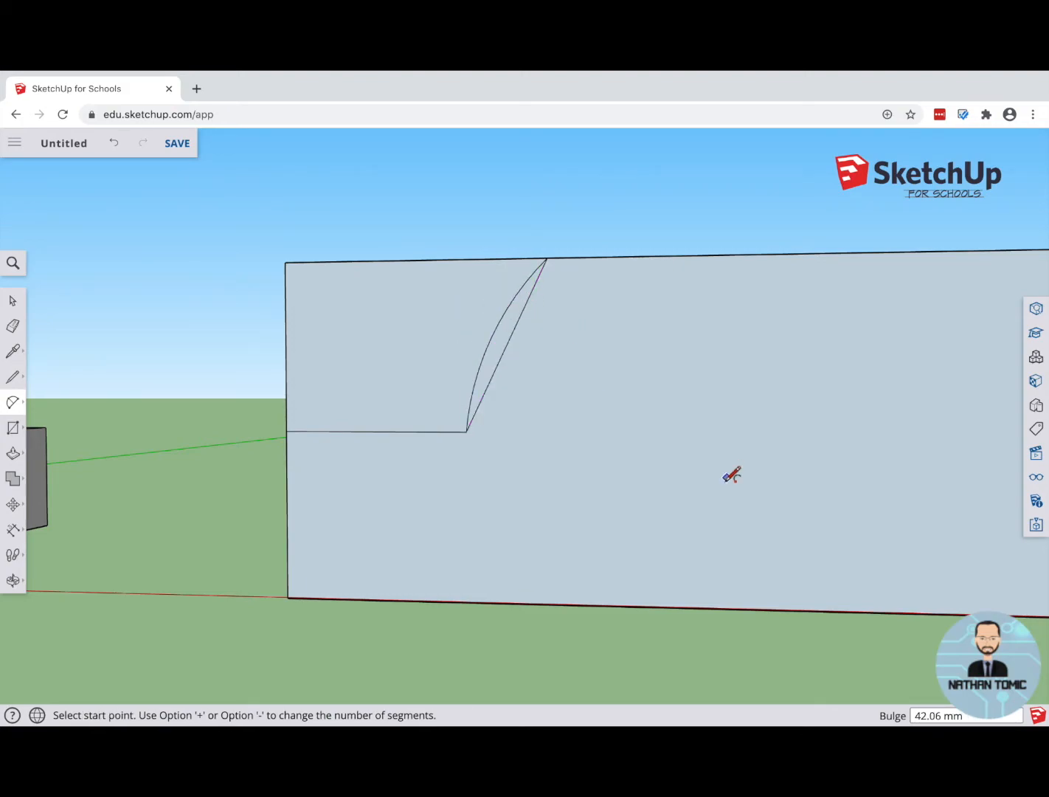
Step: Draw a level line inward from the far upright edge and a sloped line about 463 mm long up to the top edge
{"action": "scroll", "coordinate": [520, 432], "scroll_direction": "down", "scroll_amount": 5}
{"action": "scroll", "coordinate": [763, 366], "scroll_direction": "up", "scroll_amount": 4}
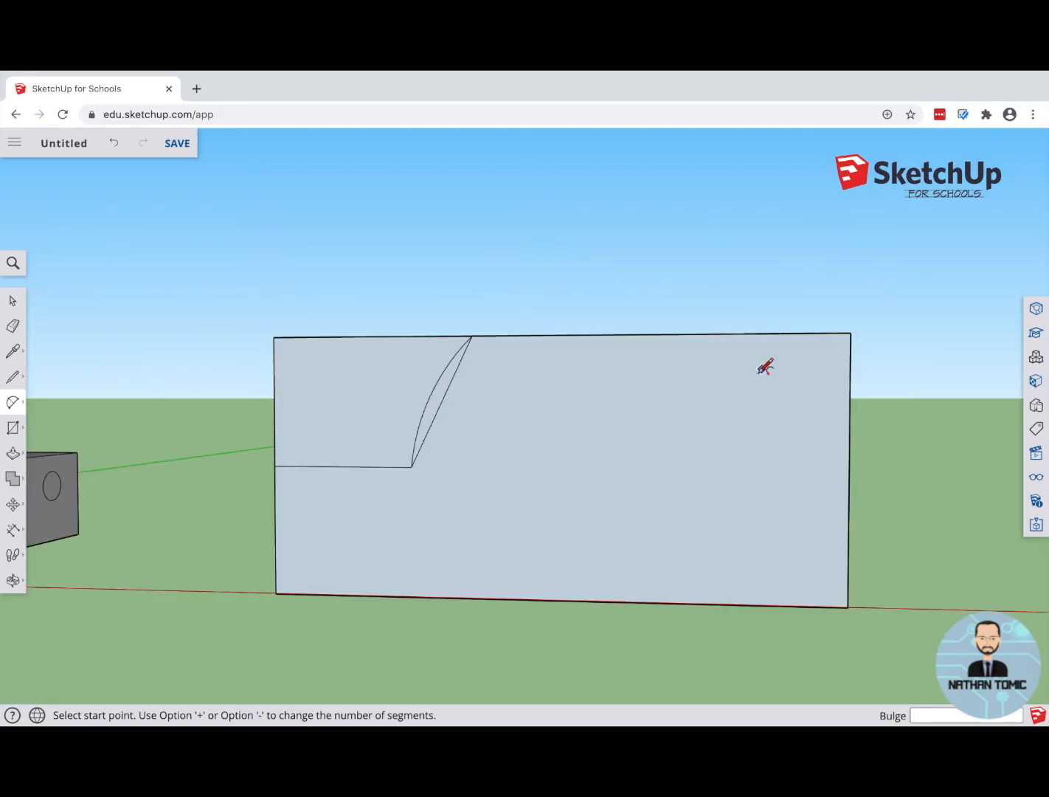
{"action": "left_click", "coordinate": [13, 377]}
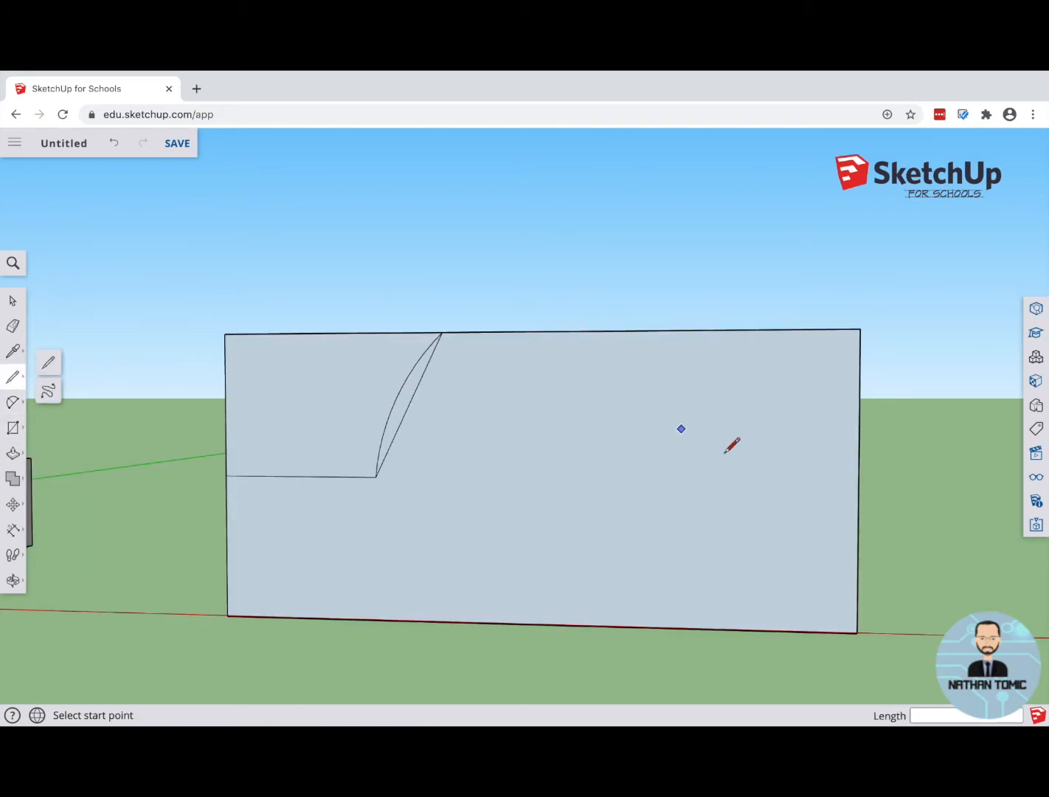
{"action": "left_click", "coordinate": [859, 481]}
{"action": "left_click", "coordinate": [694, 481]}
{"action": "left_click", "coordinate": [627, 332]}
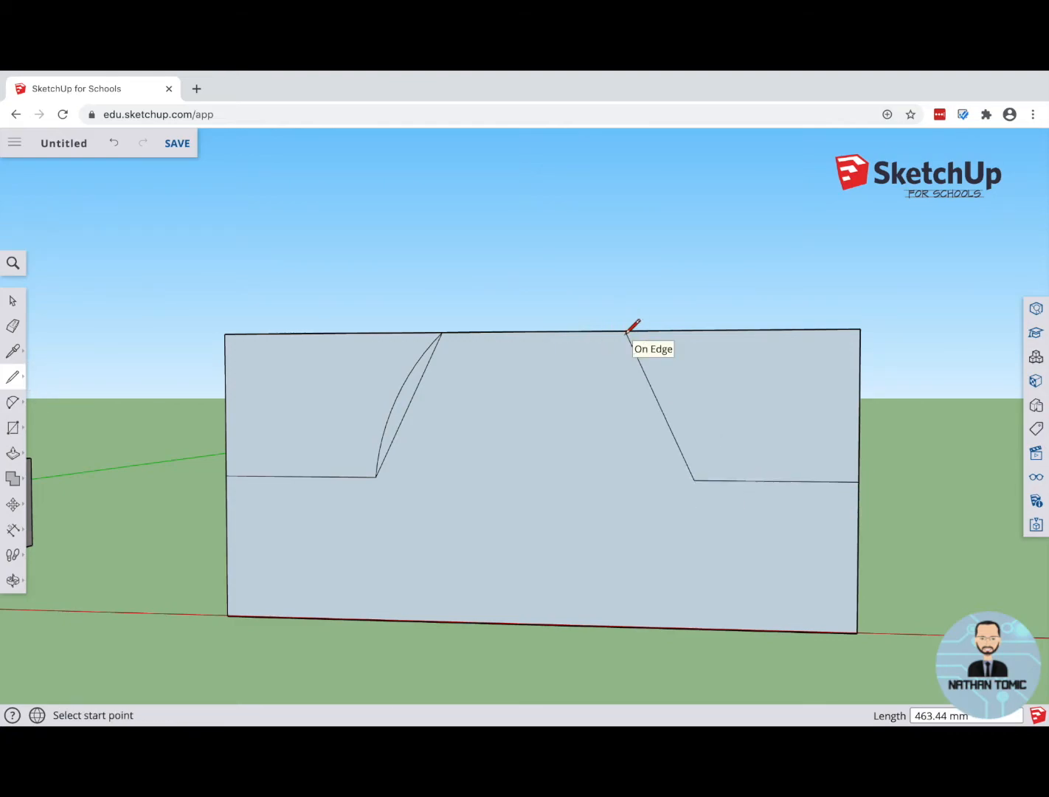
Step: Draw two-point arcs bulging outward about 32 mm along the second sloped line and about 63 mm above the top edge between the slopes
{"action": "left_click", "coordinate": [11, 402]}
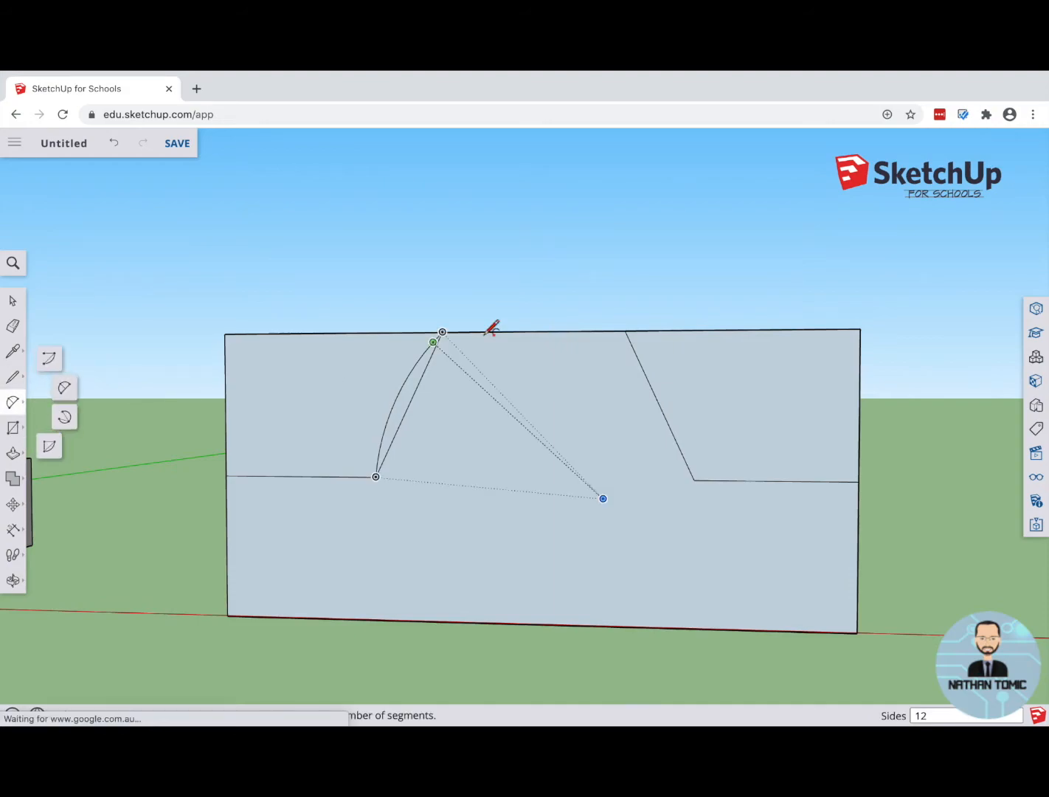
{"action": "left_click", "coordinate": [626, 330]}
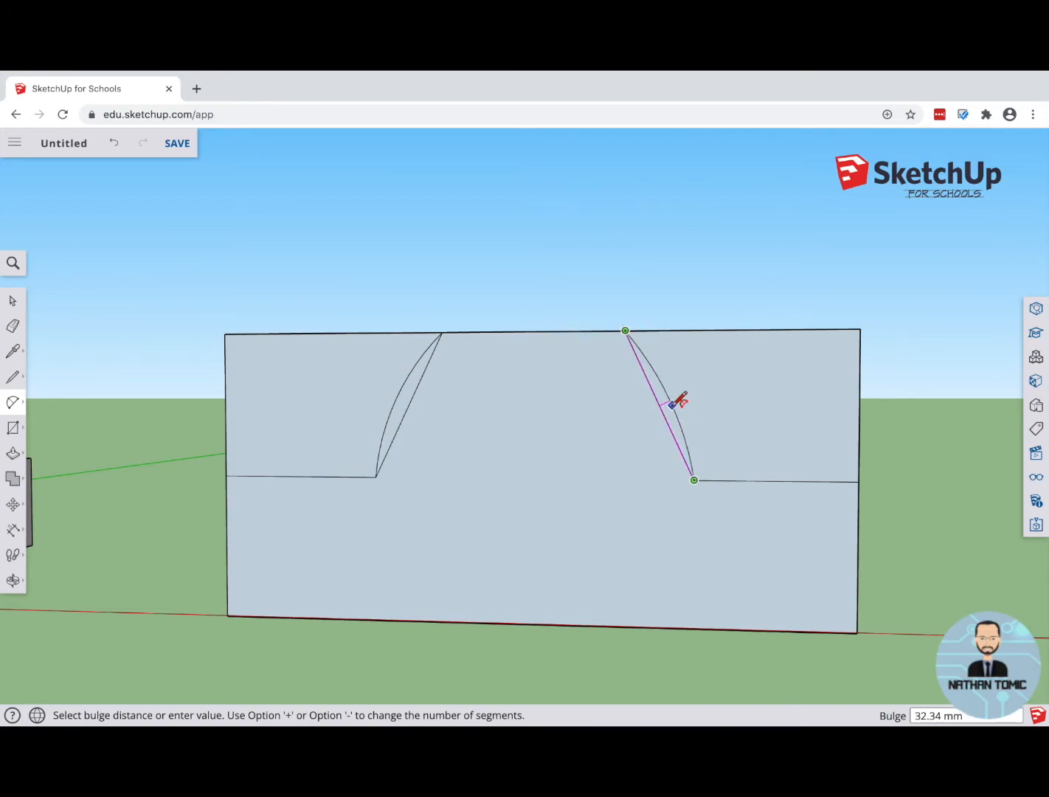
{"action": "left_click", "coordinate": [675, 402]}
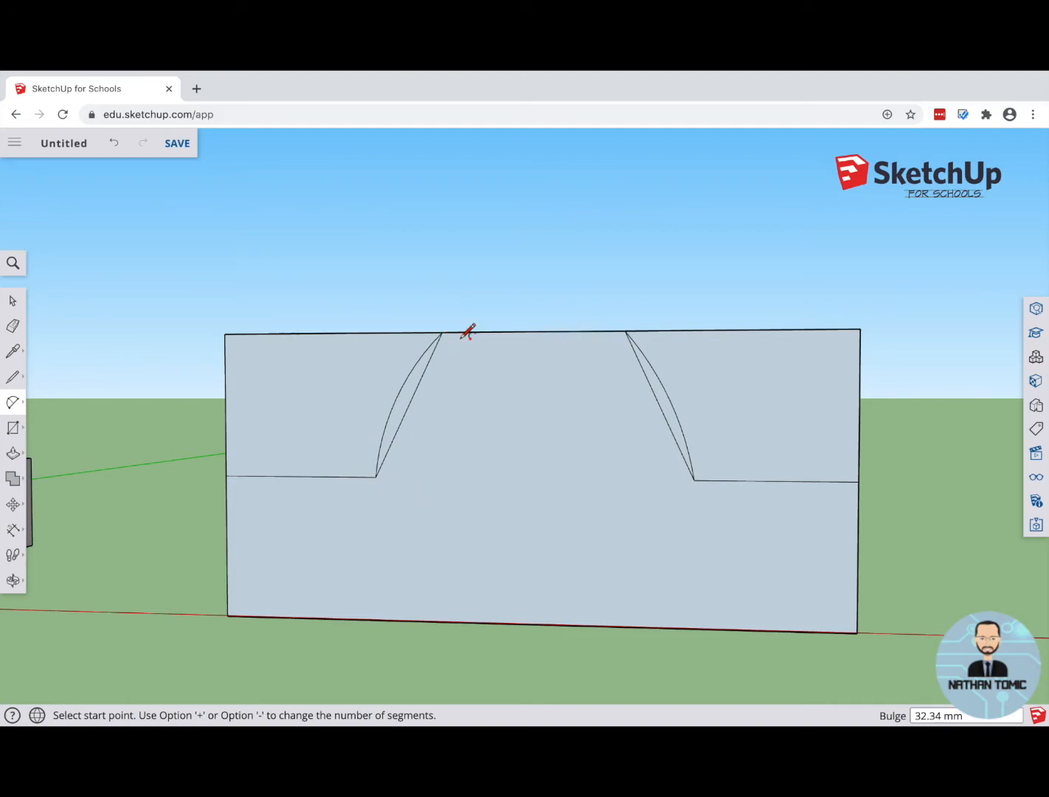
{"action": "left_click", "coordinate": [441, 332]}
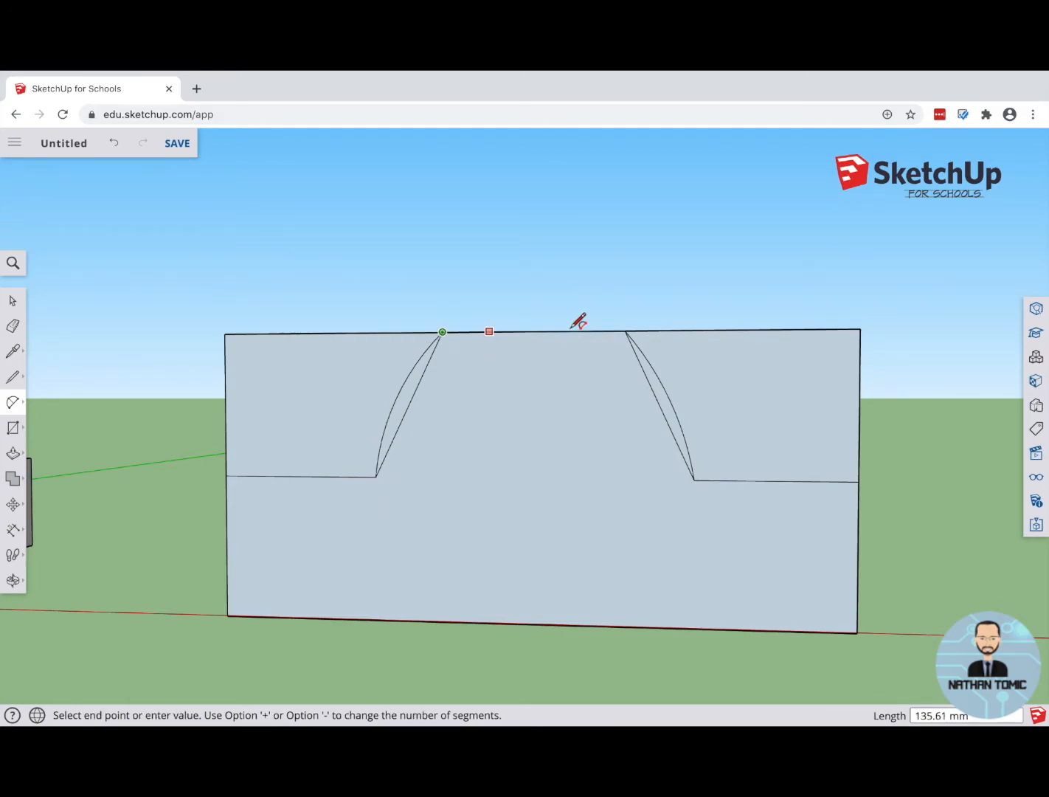
{"action": "left_click", "coordinate": [624, 330]}
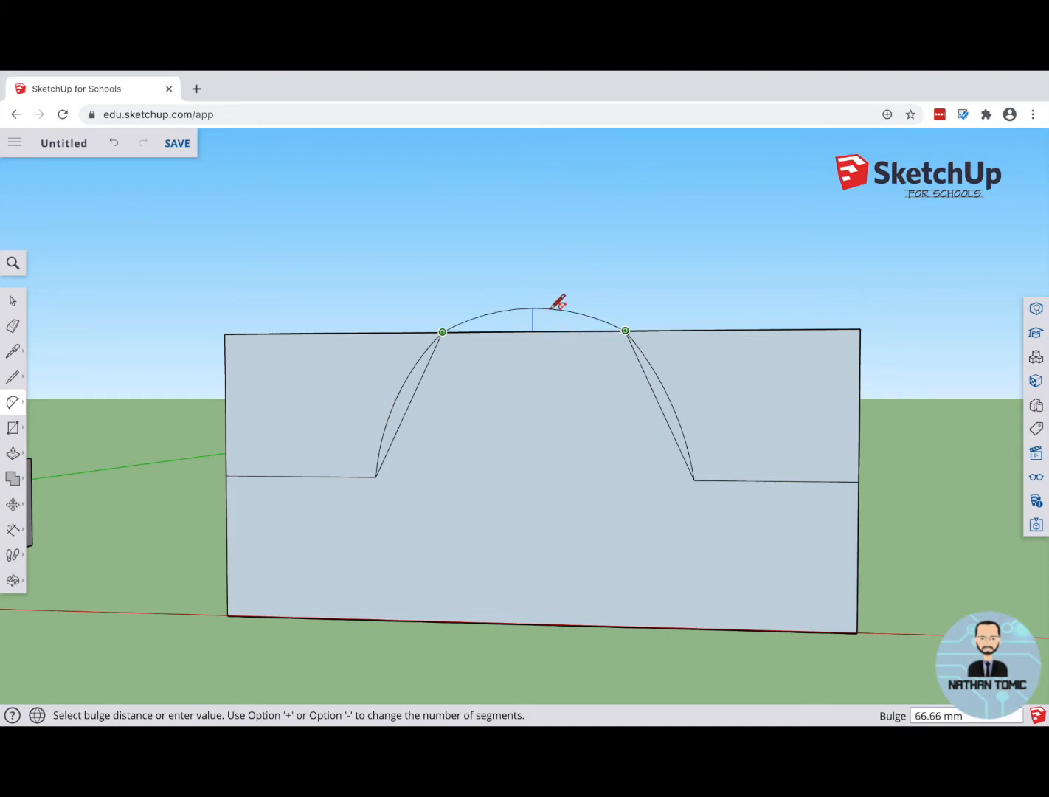
{"action": "left_click", "coordinate": [559, 305]}
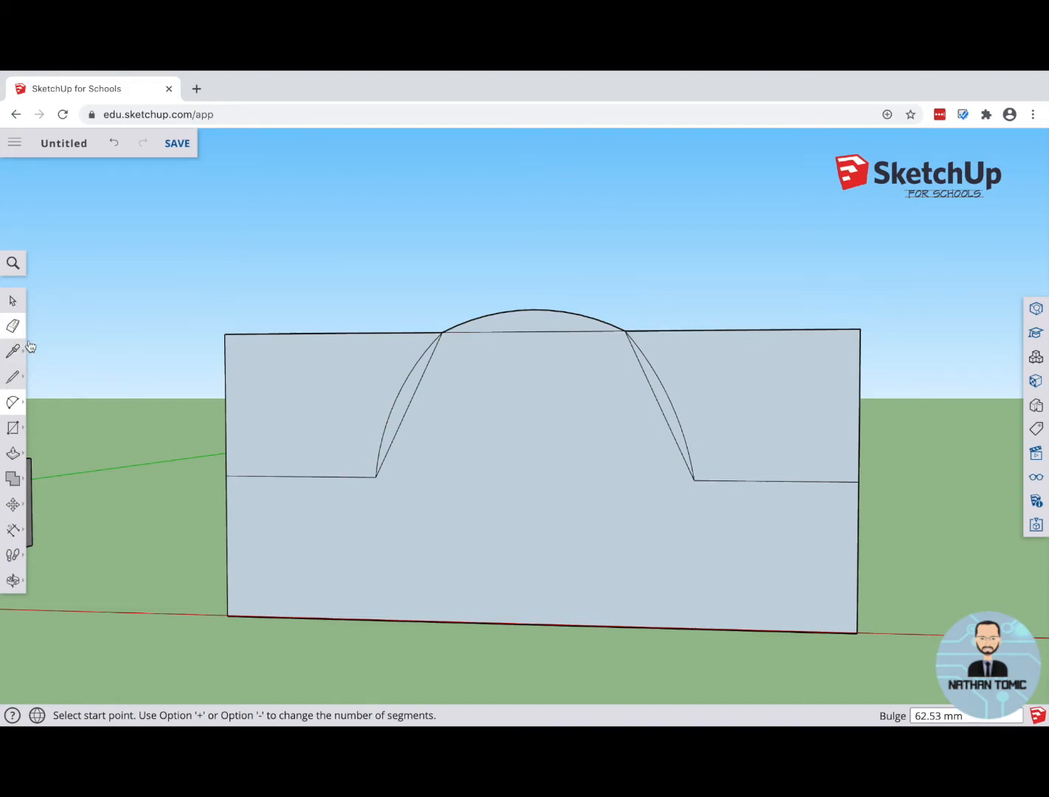
Step: Erase both straight sloped lines and the straight top line beneath the roof arc
{"action": "left_click", "coordinate": [13, 325]}
{"action": "left_click", "coordinate": [408, 408]}
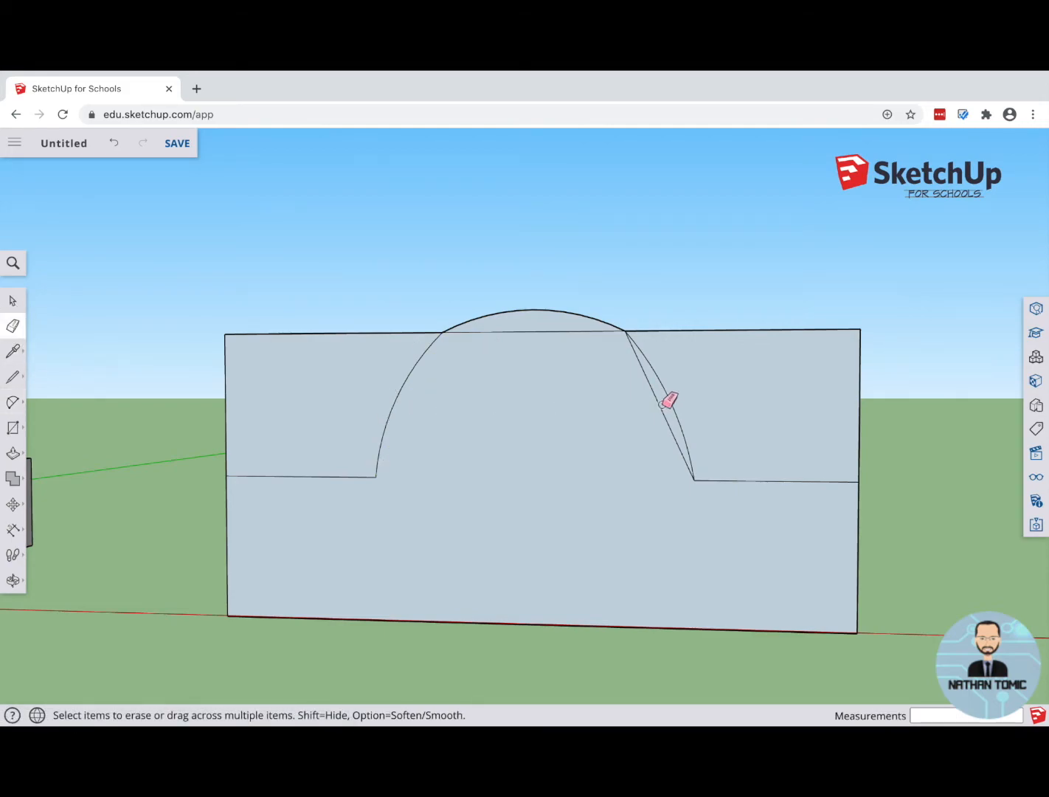
{"action": "left_click", "coordinate": [651, 378]}
{"action": "left_click", "coordinate": [558, 329]}
{"action": "mouse_move", "coordinate": [560, 407]}
{"action": "middle_mouse_down"}
{"action": "mouse_move", "coordinate": [537, 433]}
{"action": "mouse_move", "coordinate": [223, 486]}
{"action": "mouse_move", "coordinate": [590, 471]}
{"action": "mouse_move", "coordinate": [424, 498]}
{"action": "mouse_move", "coordinate": [182, 485]}
{"action": "mouse_move", "coordinate": [317, 484]}
{"action": "mouse_move", "coordinate": [560, 387]}
{"action": "mouse_move", "coordinate": [597, 452]}
{"action": "middle_mouse_up"}
{"action": "key", "text": "e"}
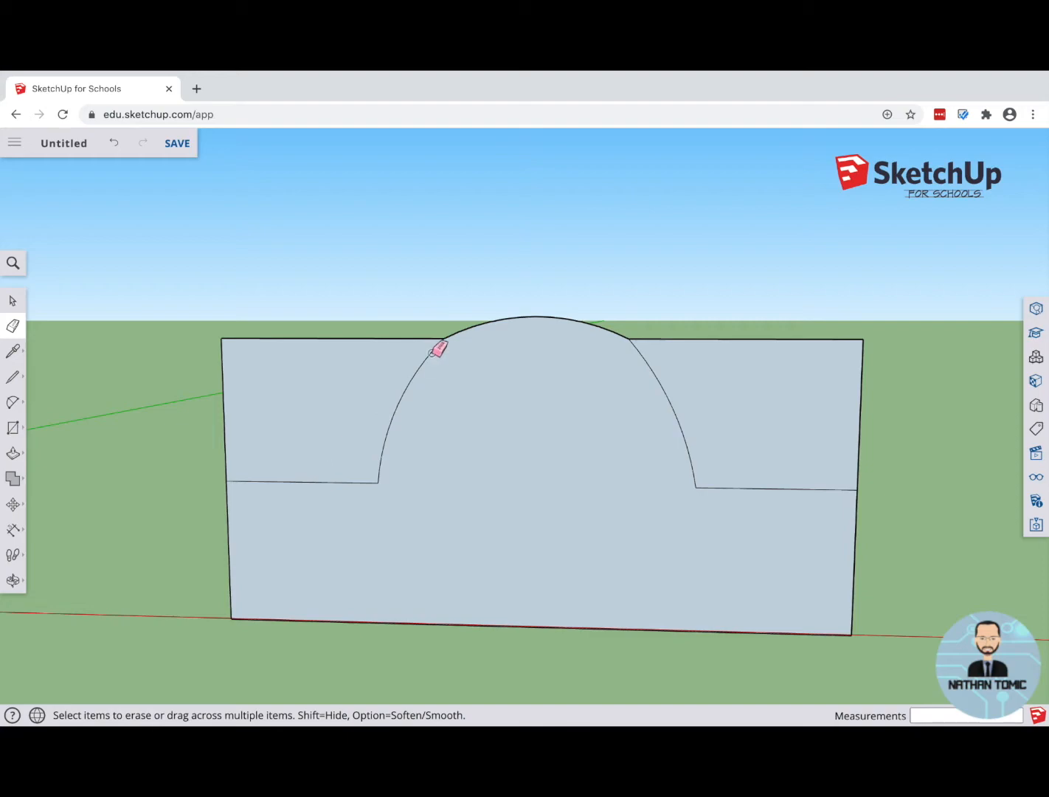
Step: Round the two corners where the level lines meet the upright edges with tangent two-point arcs
{"action": "left_click", "coordinate": [12, 403]}
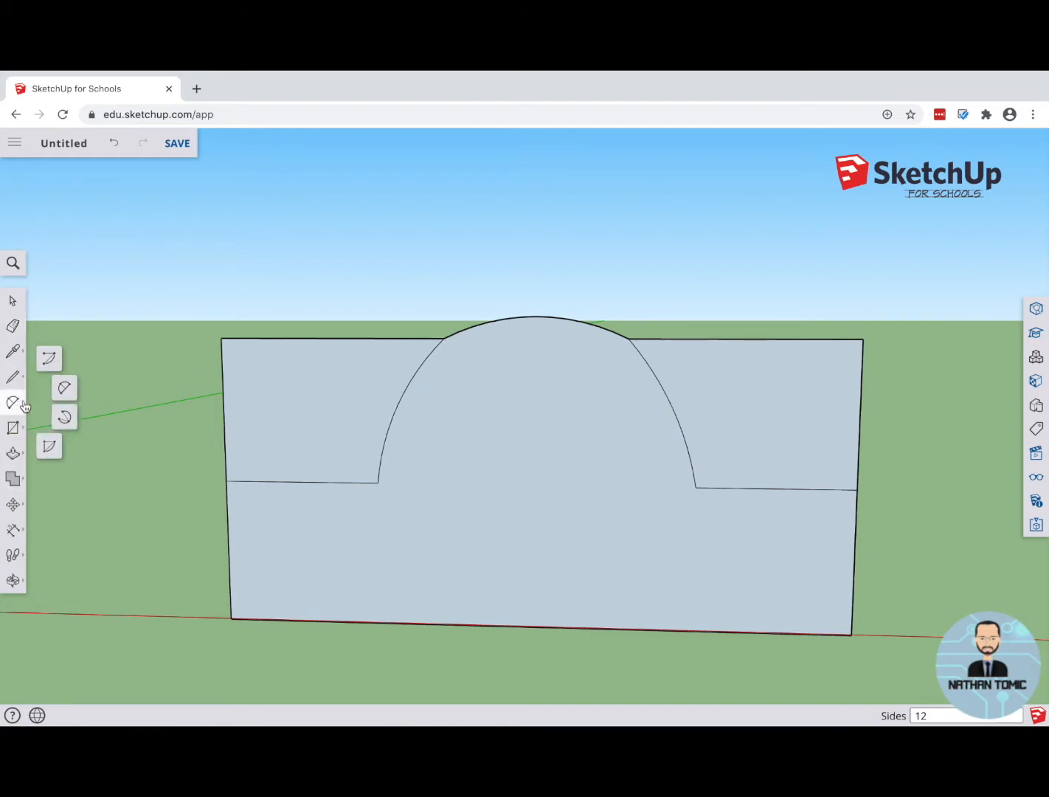
{"action": "left_click", "coordinate": [65, 394]}
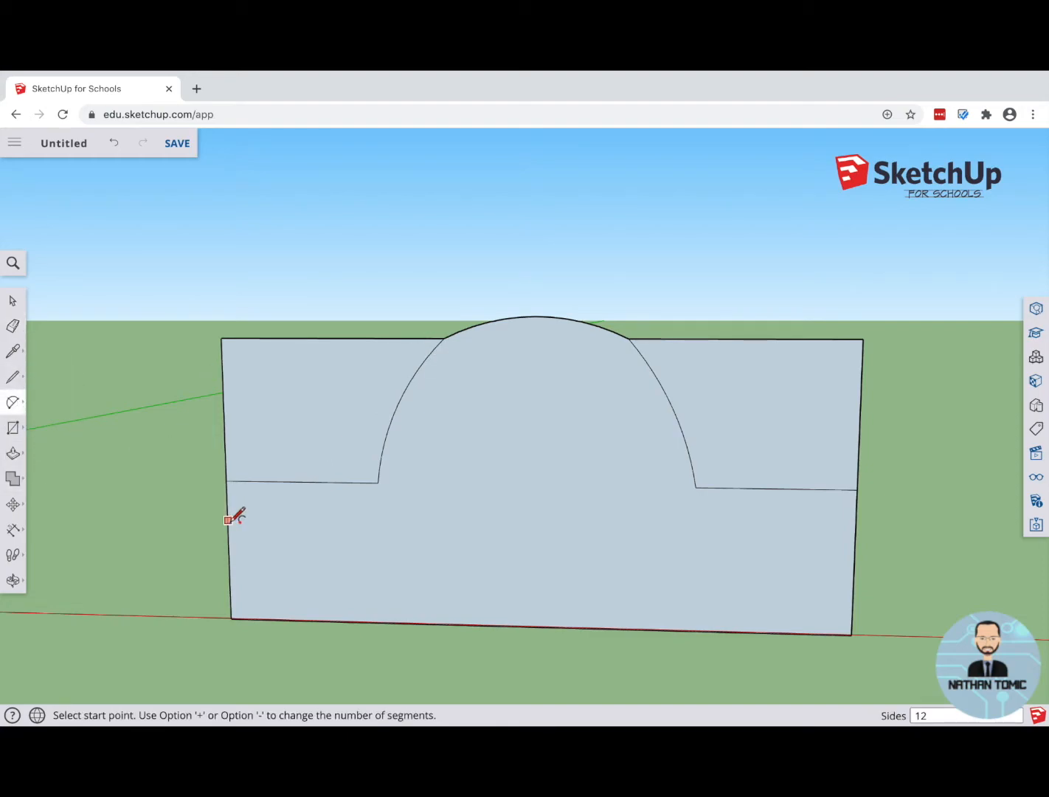
{"action": "left_click", "coordinate": [227, 520]}
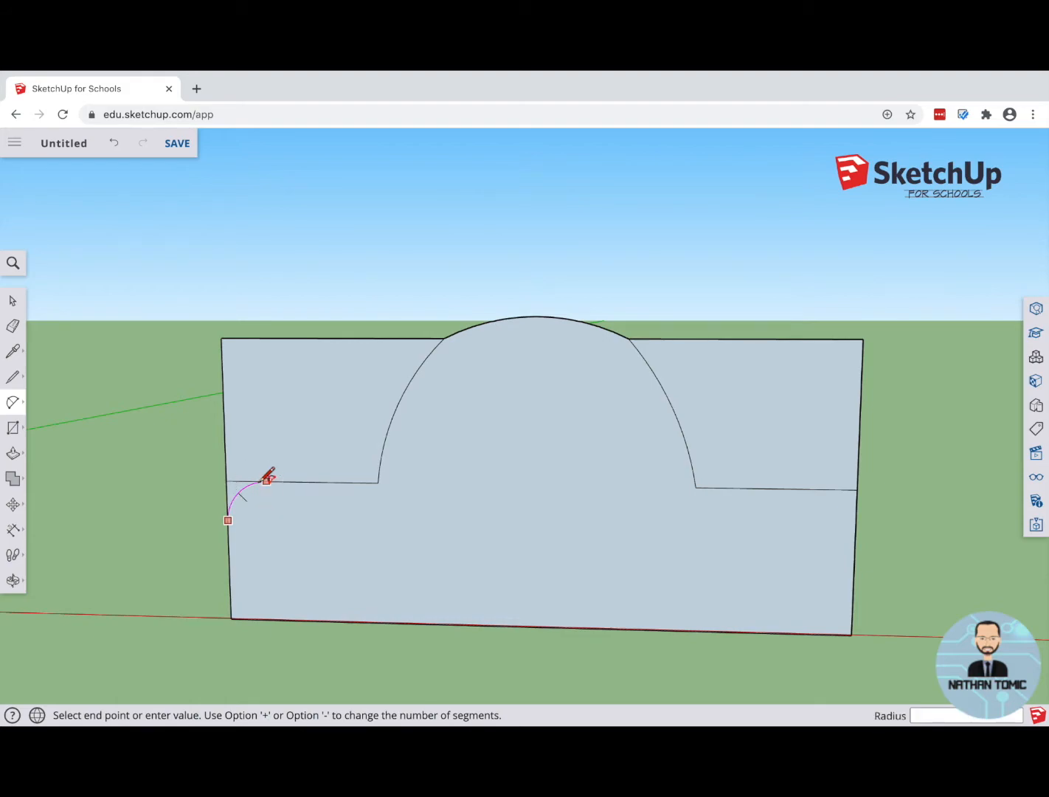
{"action": "left_click", "coordinate": [267, 479]}
{"action": "left_click", "coordinate": [253, 476]}
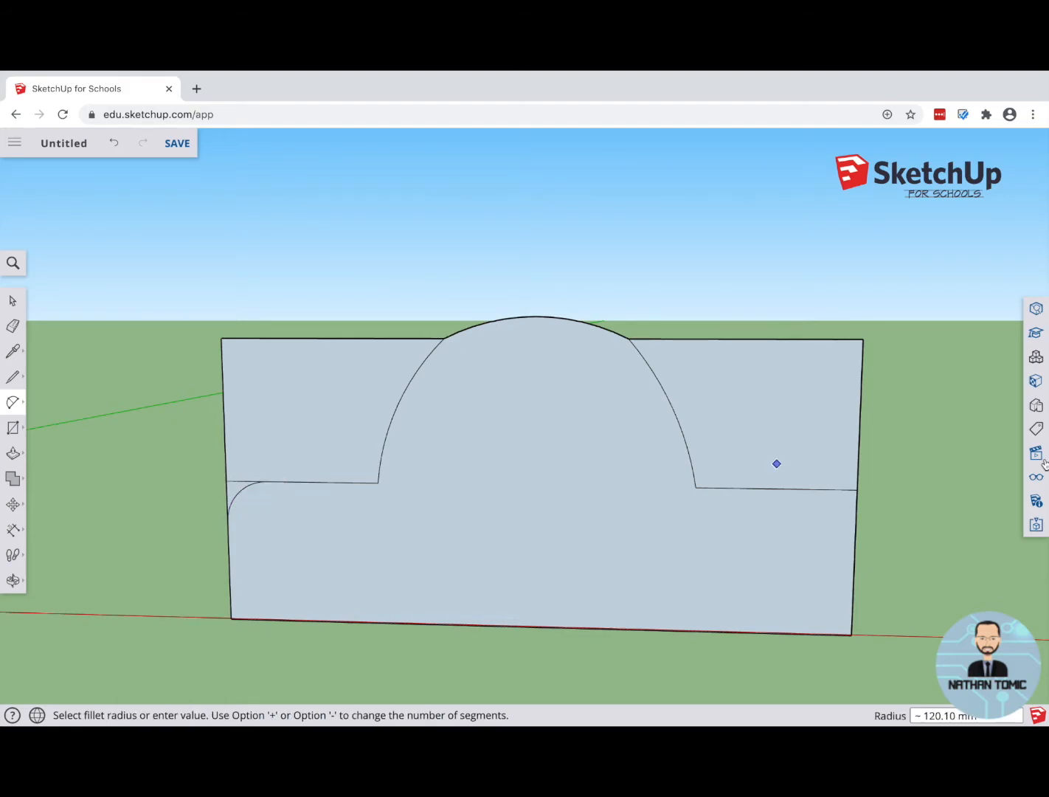
{"action": "left_click", "coordinate": [824, 490]}
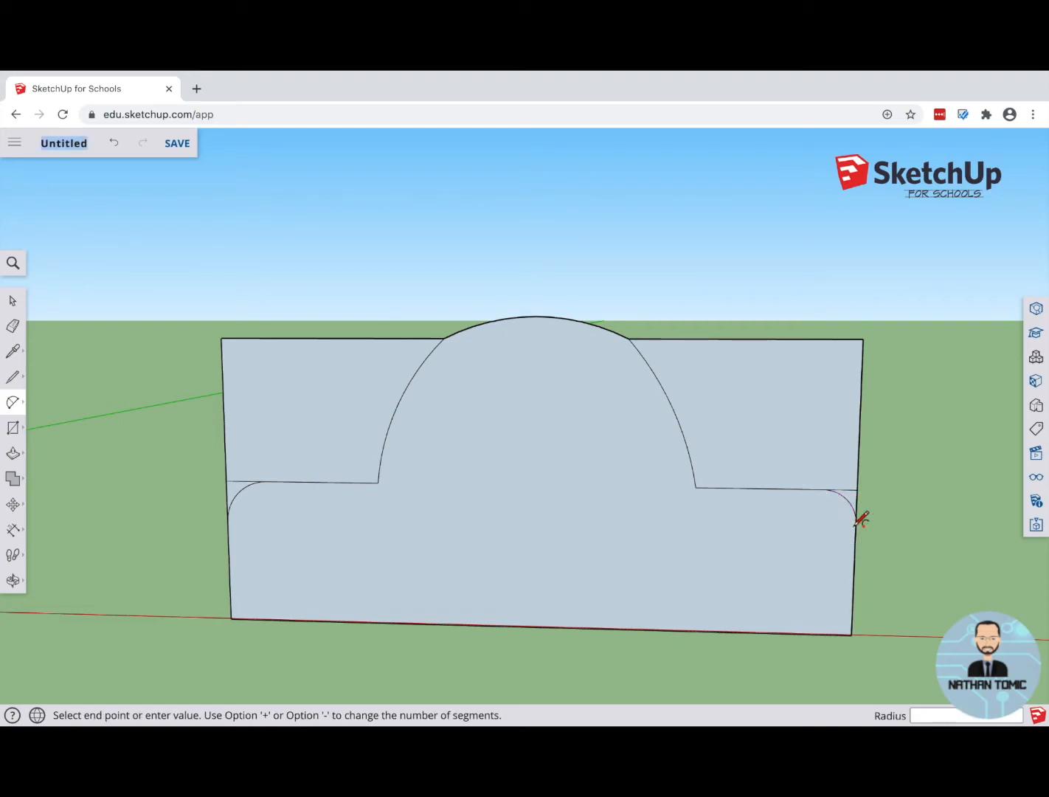
{"action": "left_click", "coordinate": [857, 521]}
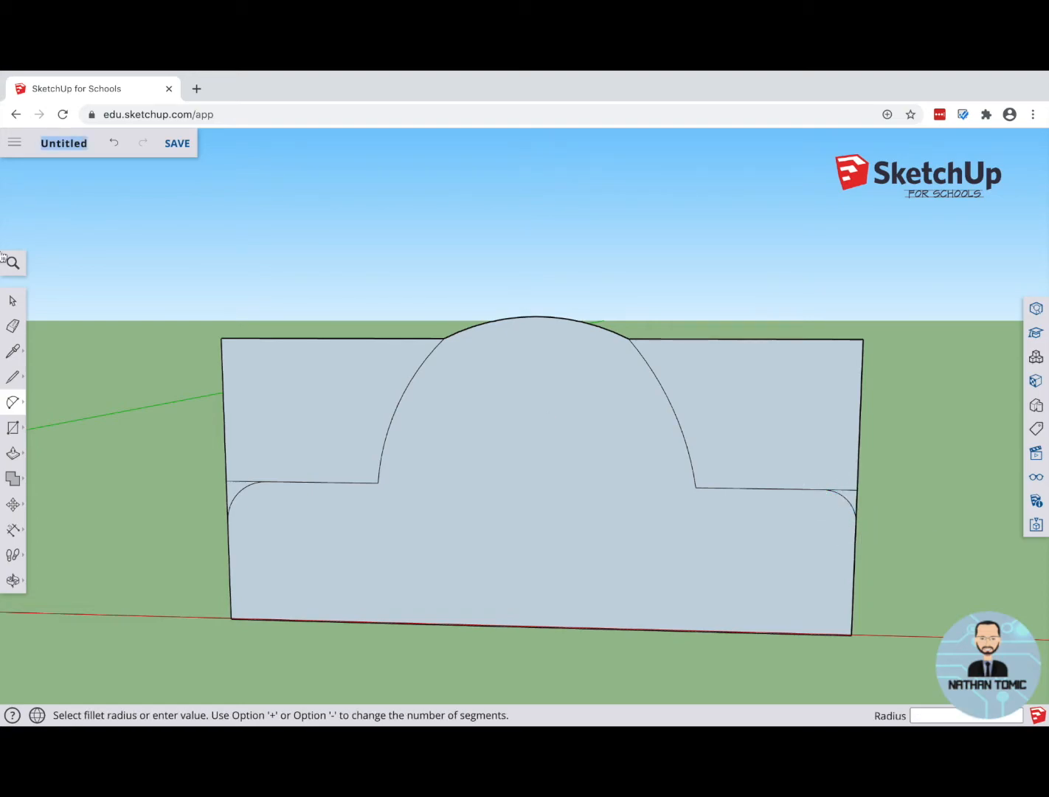
Step: Erase the leftover line stubs at the rounded corners and the rectangle's outer edges above the curved profile
{"action": "left_click", "coordinate": [13, 326]}
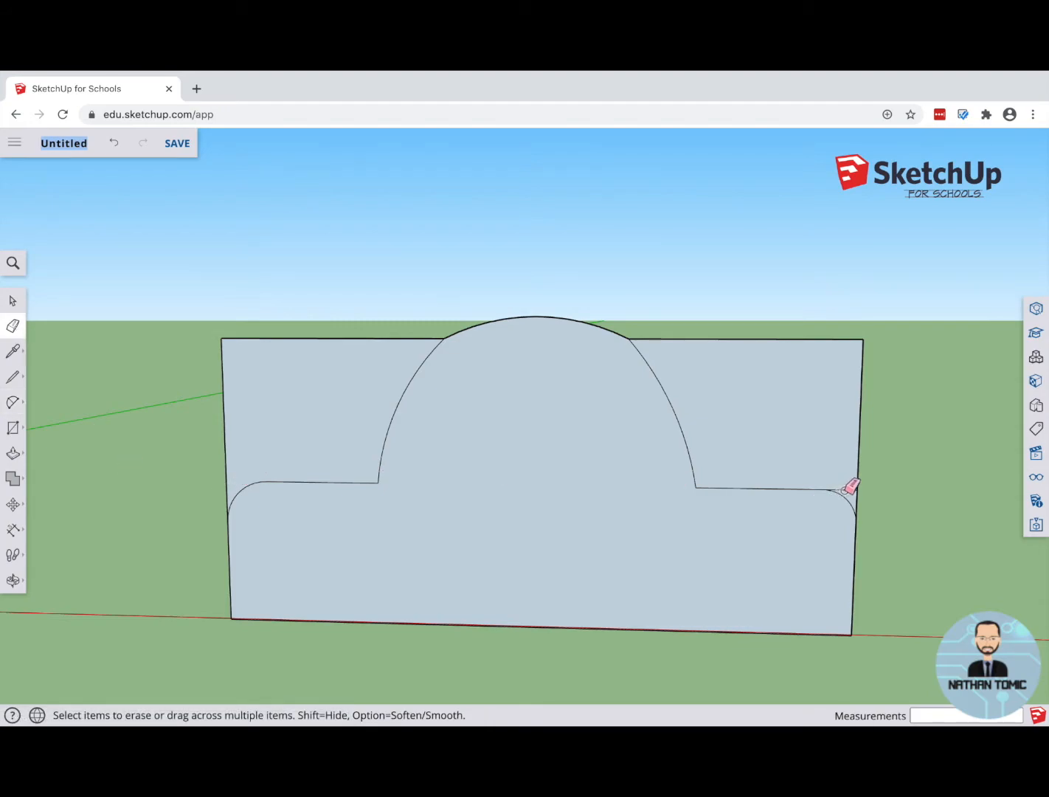
{"action": "mouse_move", "coordinate": [703, 499]}
{"action": "middle_mouse_down"}
{"action": "mouse_move", "coordinate": [563, 498]}
{"action": "mouse_move", "coordinate": [646, 462]}
{"action": "mouse_move", "coordinate": [604, 459]}
{"action": "mouse_move", "coordinate": [583, 472]}
{"action": "middle_mouse_up"}
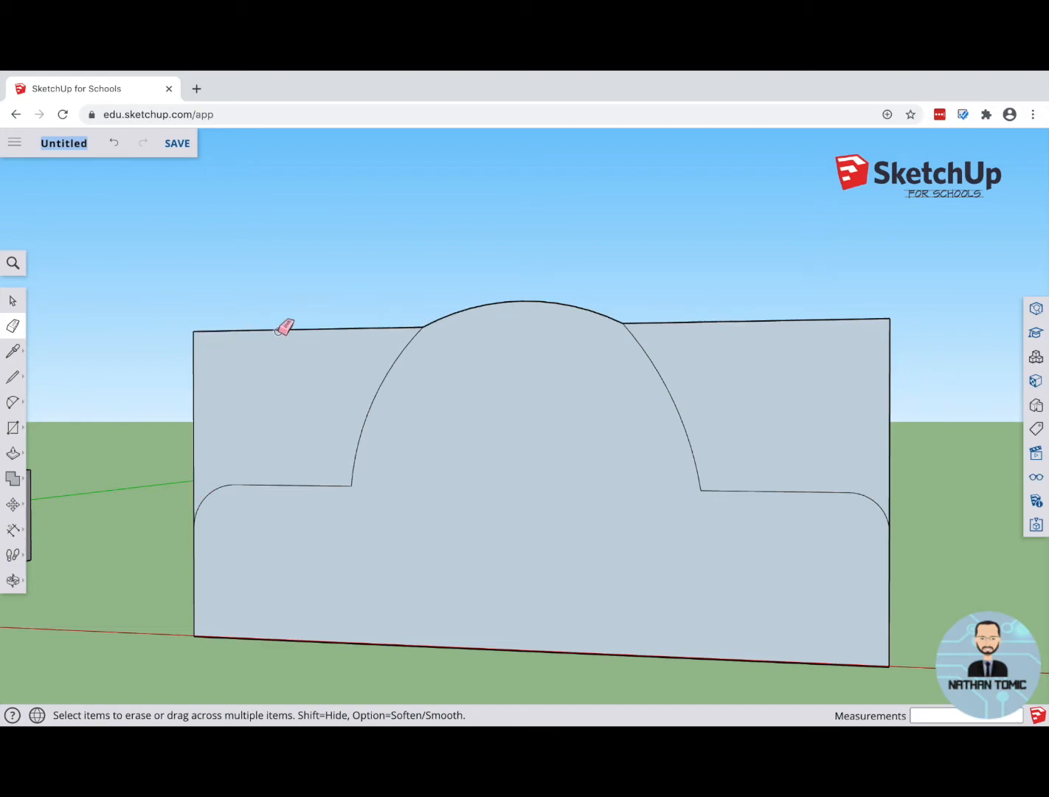
{"action": "left_click", "coordinate": [280, 329]}
{"action": "left_click", "coordinate": [194, 385]}
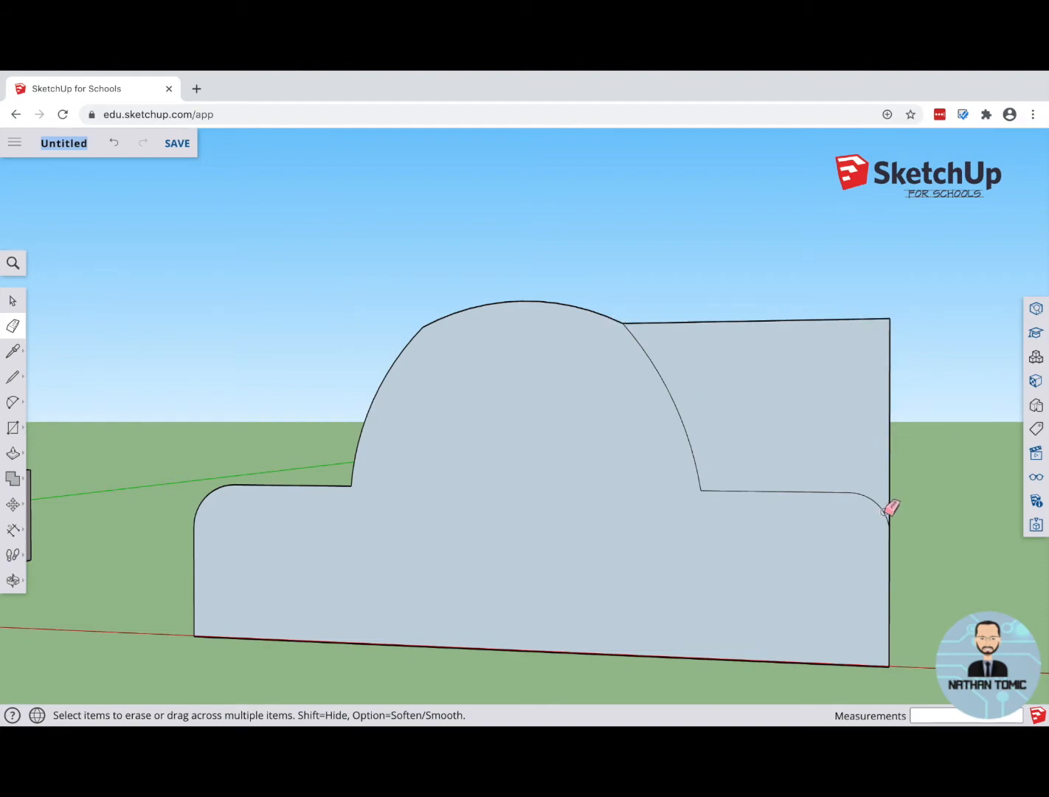
{"action": "left_click", "coordinate": [654, 322]}
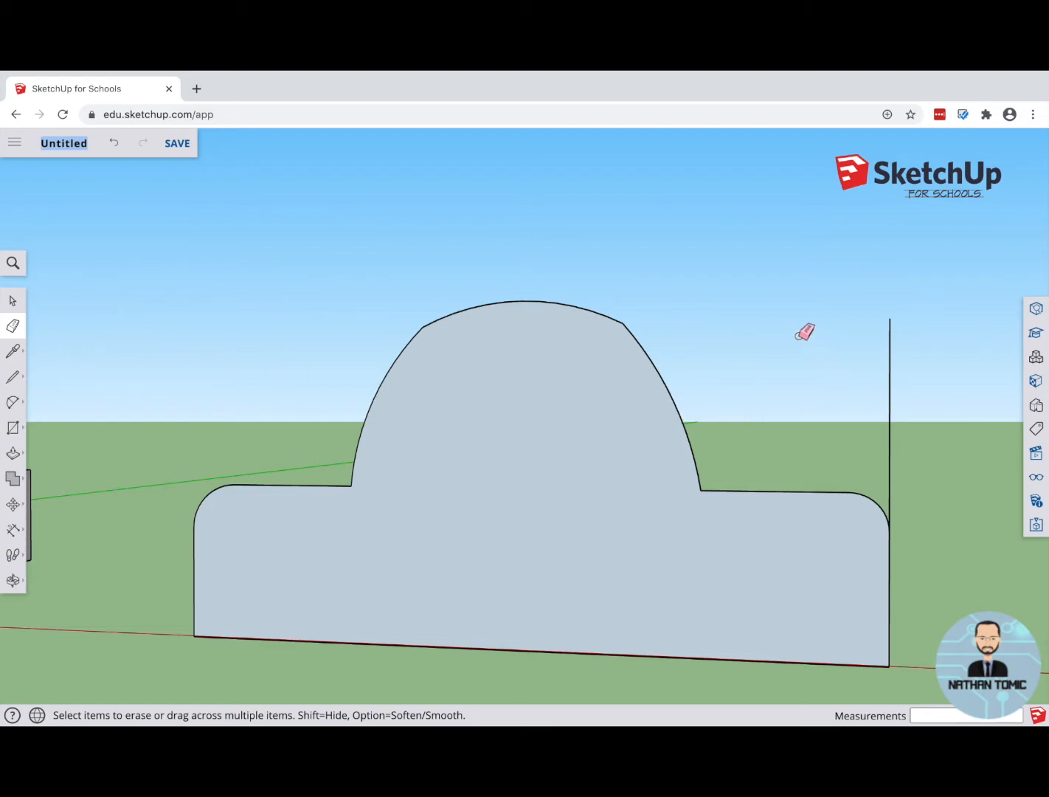
{"action": "left_click", "coordinate": [889, 333]}
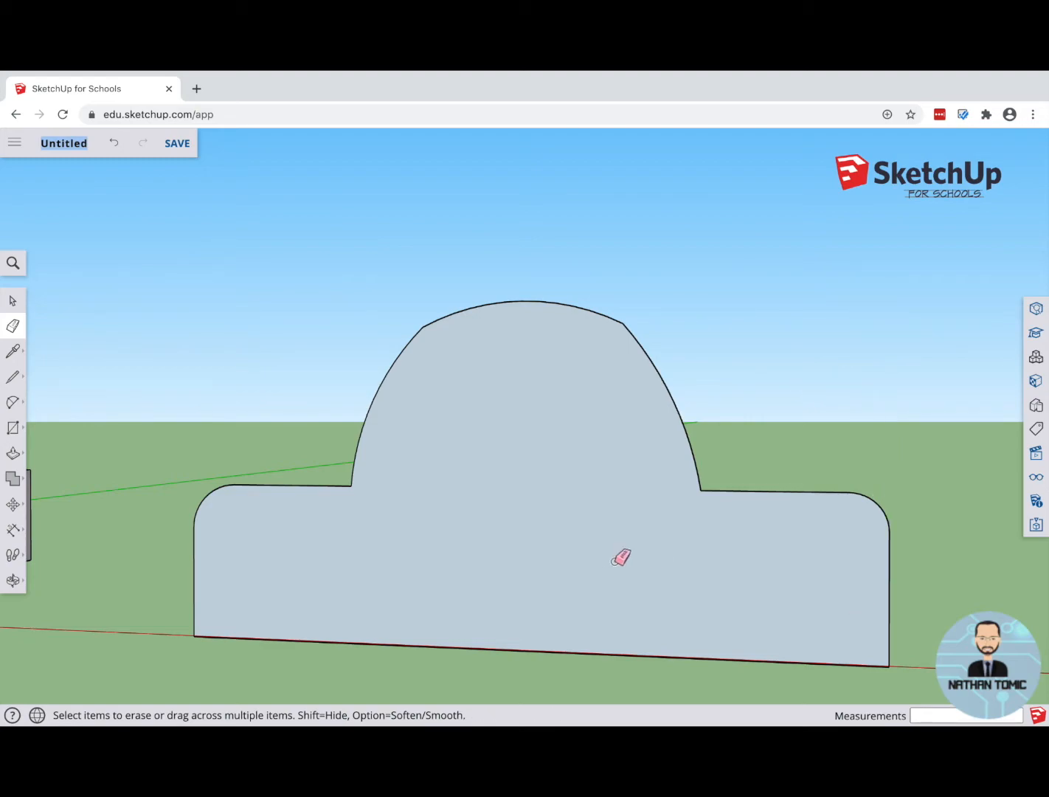
{"action": "key", "text": "o"}
{"action": "mouse_move", "coordinate": [792, 387]}
{"action": "left_mouse_down"}
{"action": "mouse_move", "coordinate": [256, 387]}
{"action": "mouse_move", "coordinate": [439, 402]}
{"action": "mouse_move", "coordinate": [675, 399]}
{"action": "left_mouse_up"}
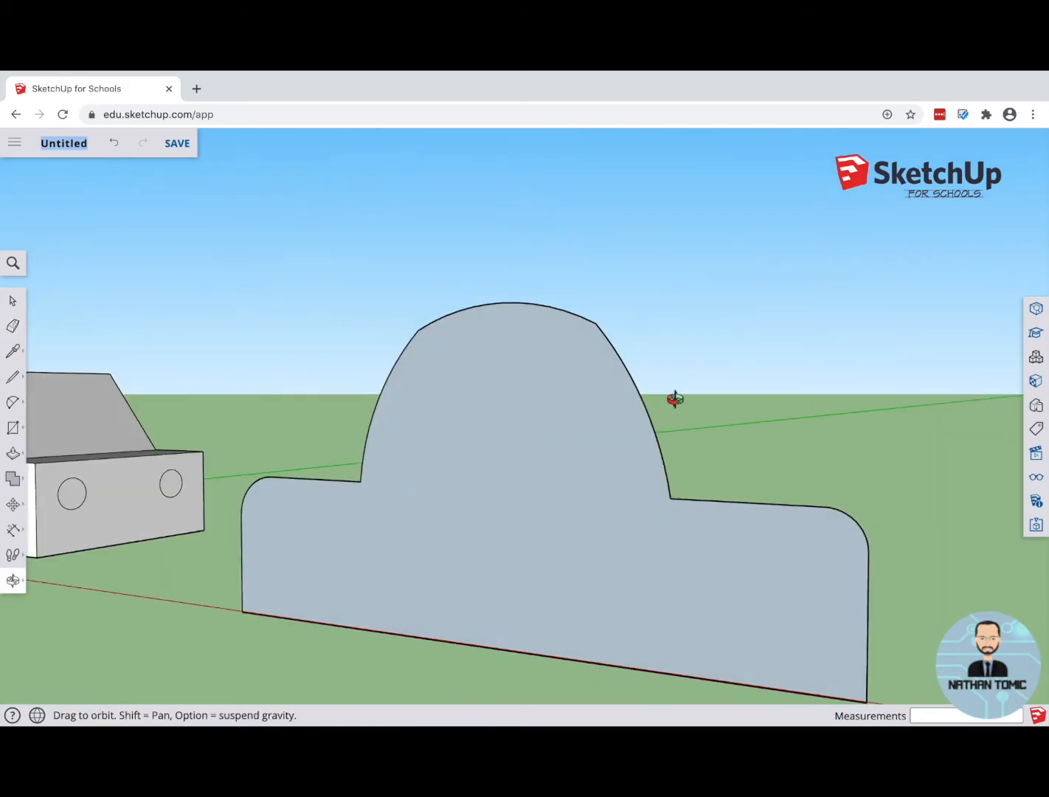
{"action": "key", "text": "e"}
{"action": "scroll", "coordinate": [610, 388], "scroll_direction": "up", "scroll_amount": 1}
{"action": "scroll", "coordinate": [611, 385], "scroll_direction": "down", "scroll_amount": 4}
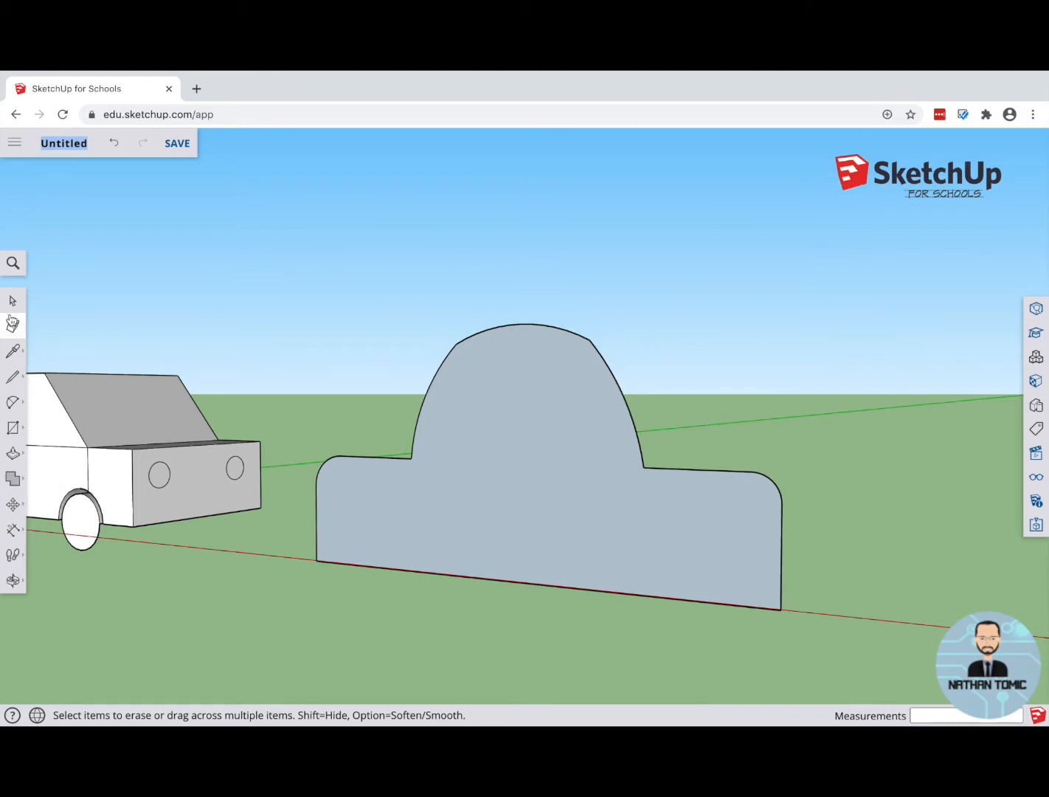
Step: Extrude the curved car profile about 912 mm into a solid body with Push/Pull
{"action": "left_click", "coordinate": [12, 300]}
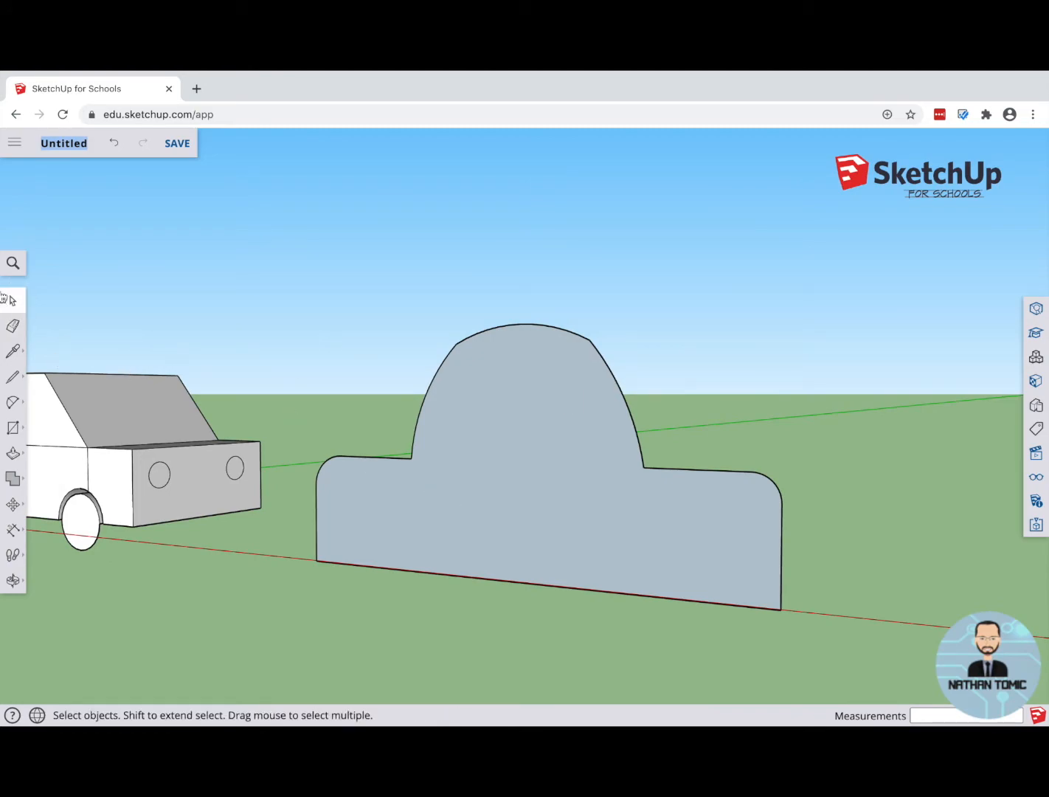
{"action": "left_click", "coordinate": [518, 486]}
{"action": "left_click", "coordinate": [12, 453]}
{"action": "key", "text": "o"}
{"action": "left_click_drag", "start_coordinate": [592, 426], "coordinate": [130, 447]}
{"action": "key", "text": "p"}
{"action": "left_click_drag", "start_coordinate": [248, 475], "coordinate": [448, 521]}
{"action": "key", "text": "o"}
{"action": "left_click_drag", "start_coordinate": [253, 592], "coordinate": [600, 548]}
{"action": "key", "text": "p"}
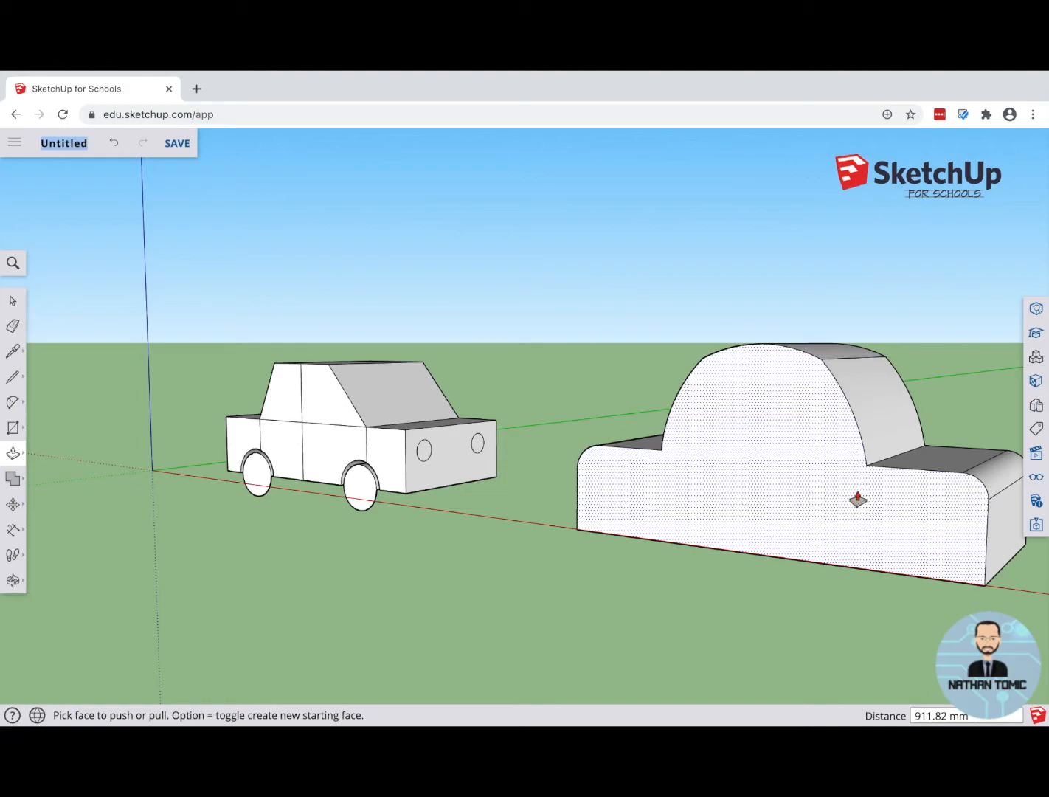
{"action": "key", "text": "o"}
{"action": "left_click_drag", "start_coordinate": [647, 585], "coordinate": [782, 612]}
{"action": "key", "text": "p"}
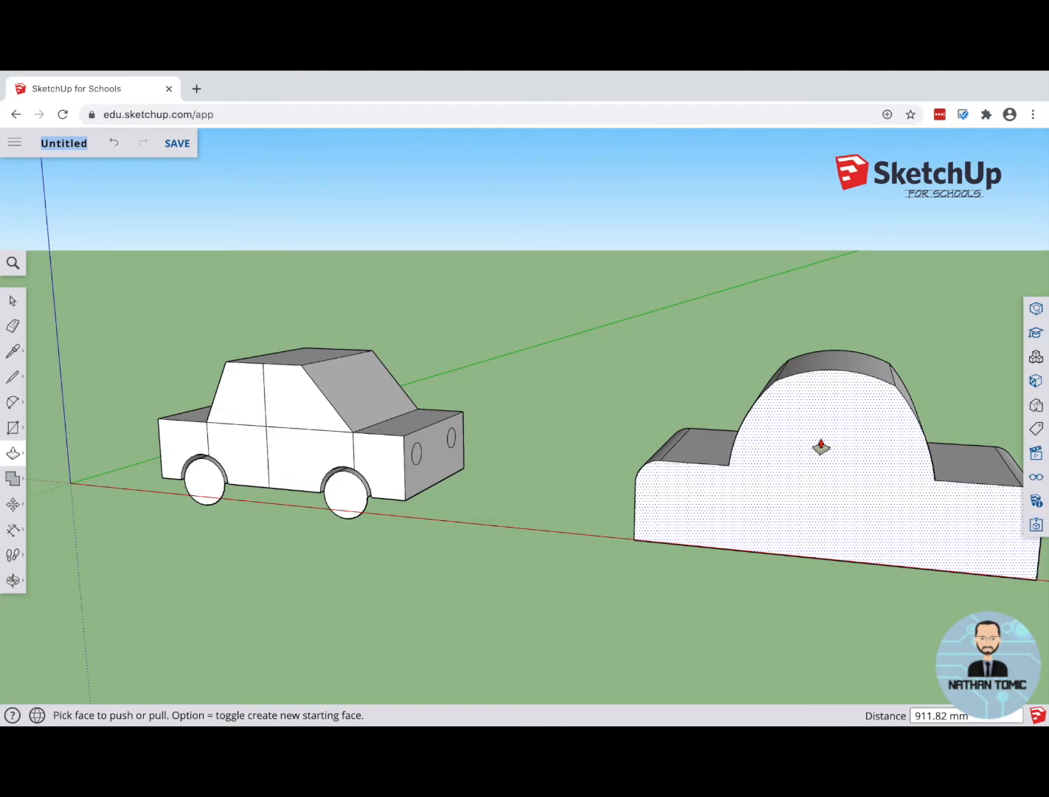
Step: Erase the entire extruded curved car body beside the first car, including all its edges and faces
{"action": "scroll", "coordinate": [664, 429], "scroll_direction": "down", "scroll_amount": 3}
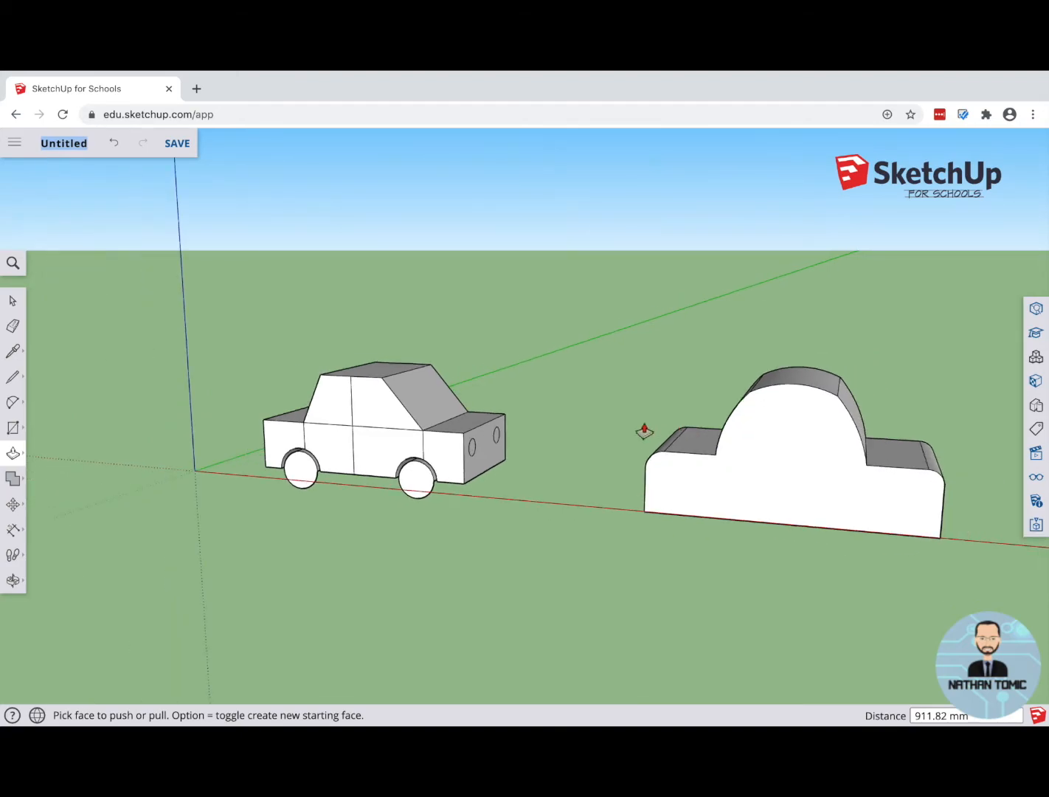
{"action": "left_click", "coordinate": [11, 300]}
{"action": "left_click_drag", "start_coordinate": [569, 267], "coordinate": [1044, 626]}
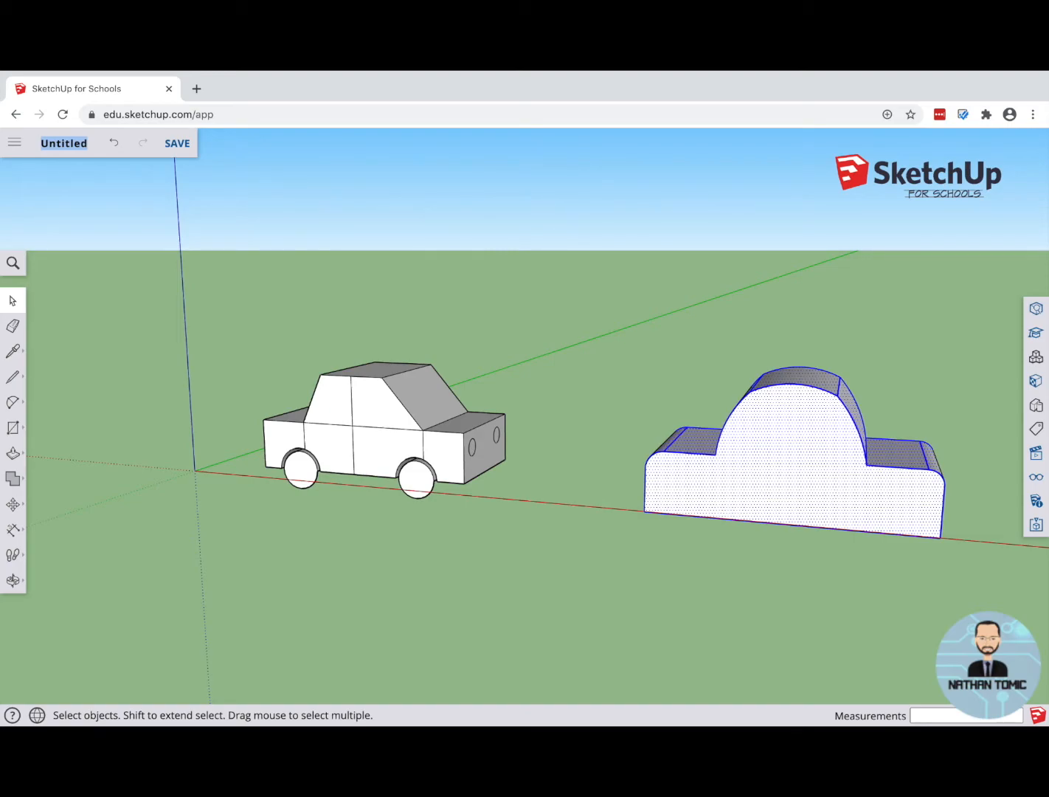
{"action": "right_click", "coordinate": [831, 464]}
{"action": "left_click", "coordinate": [12, 326]}
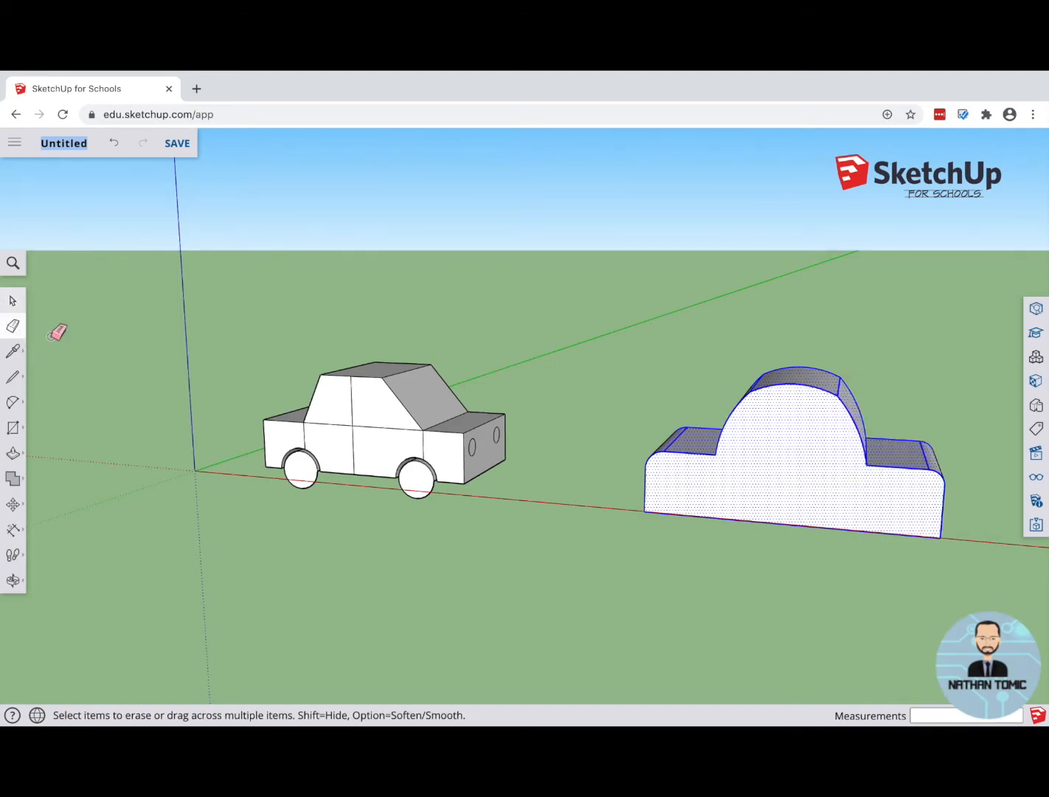
{"action": "left_click_drag", "start_coordinate": [791, 453], "coordinate": [889, 508]}
{"action": "left_click", "coordinate": [911, 468]}
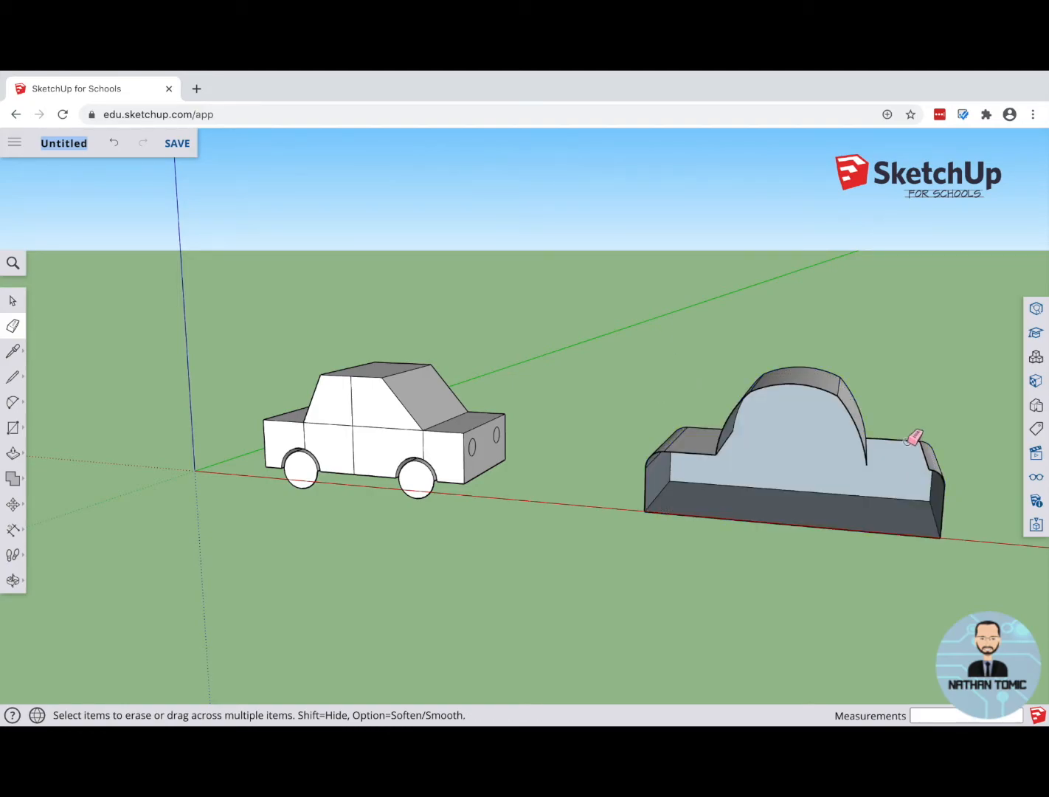
{"action": "left_click", "coordinate": [908, 439]}
{"action": "left_click", "coordinate": [863, 437]}
{"action": "key", "text": "space"}
{"action": "left_click_drag", "start_coordinate": [589, 309], "coordinate": [988, 589]}
{"action": "right_click", "coordinate": [836, 508]}
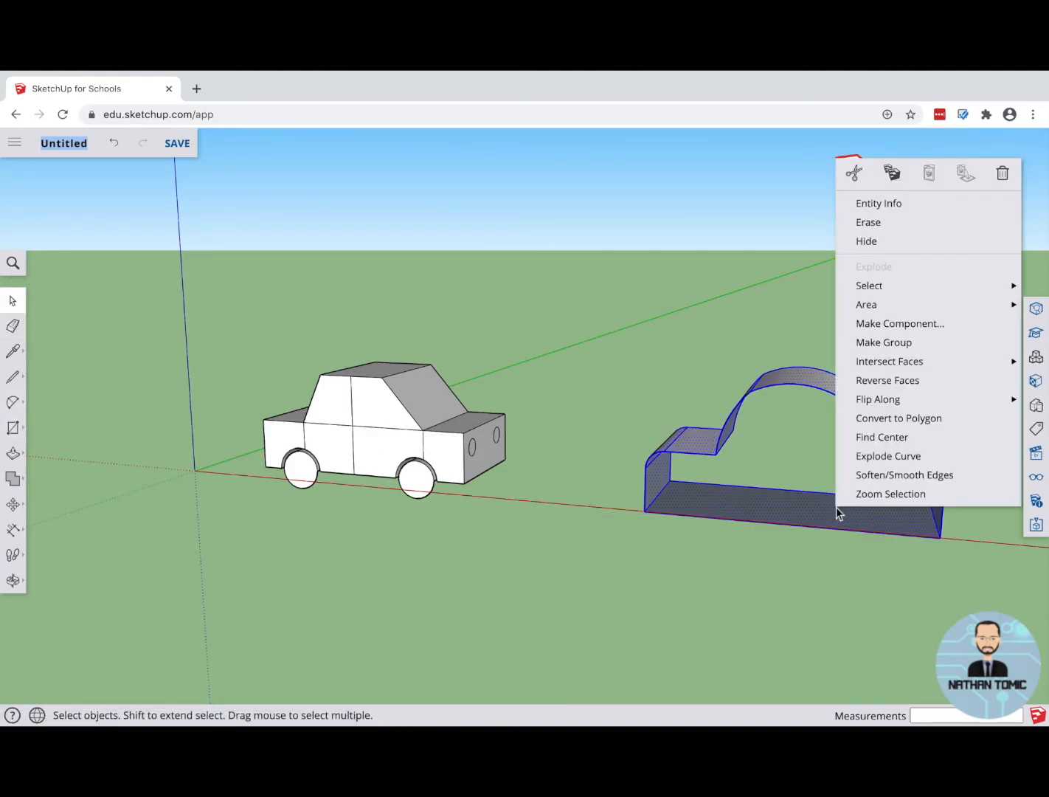
{"action": "left_click", "coordinate": [871, 222]}
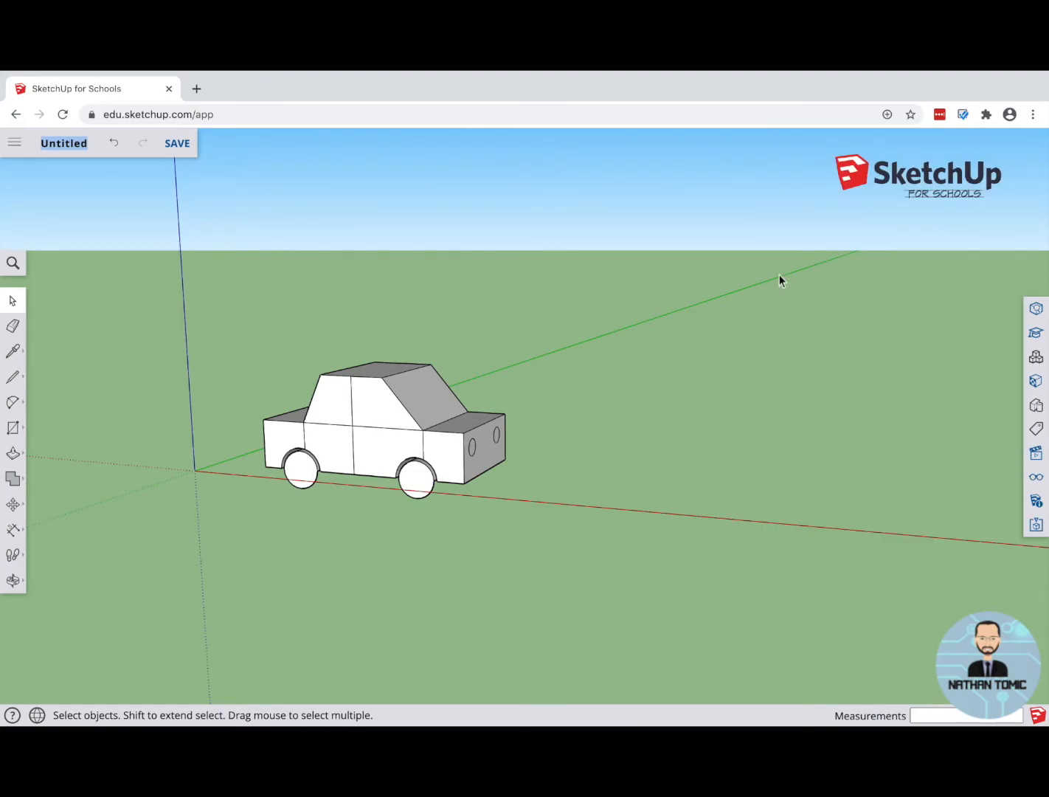
Step: Examine the materials already in the model, trying several colour swatches including the orange TG_shirt pattern 1
{"action": "scroll", "coordinate": [222, 409], "scroll_direction": "up", "scroll_amount": 4}
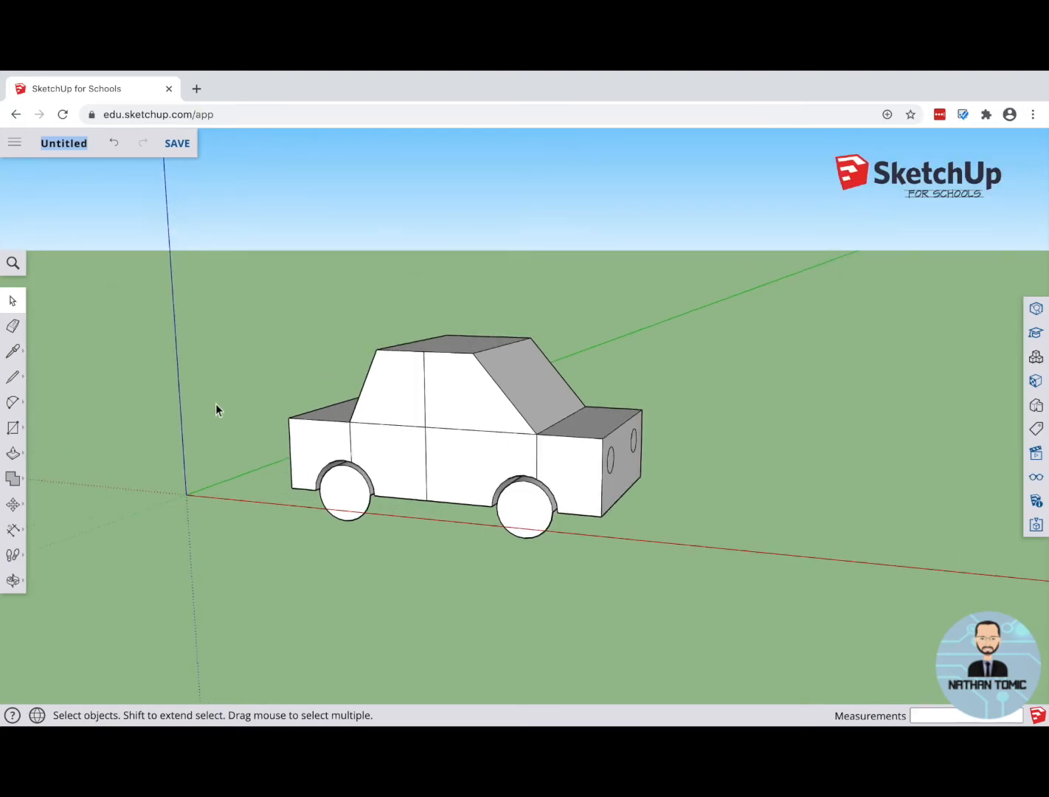
{"action": "middle_click_drag", "start_coordinate": [496, 479], "coordinate": [409, 477]}
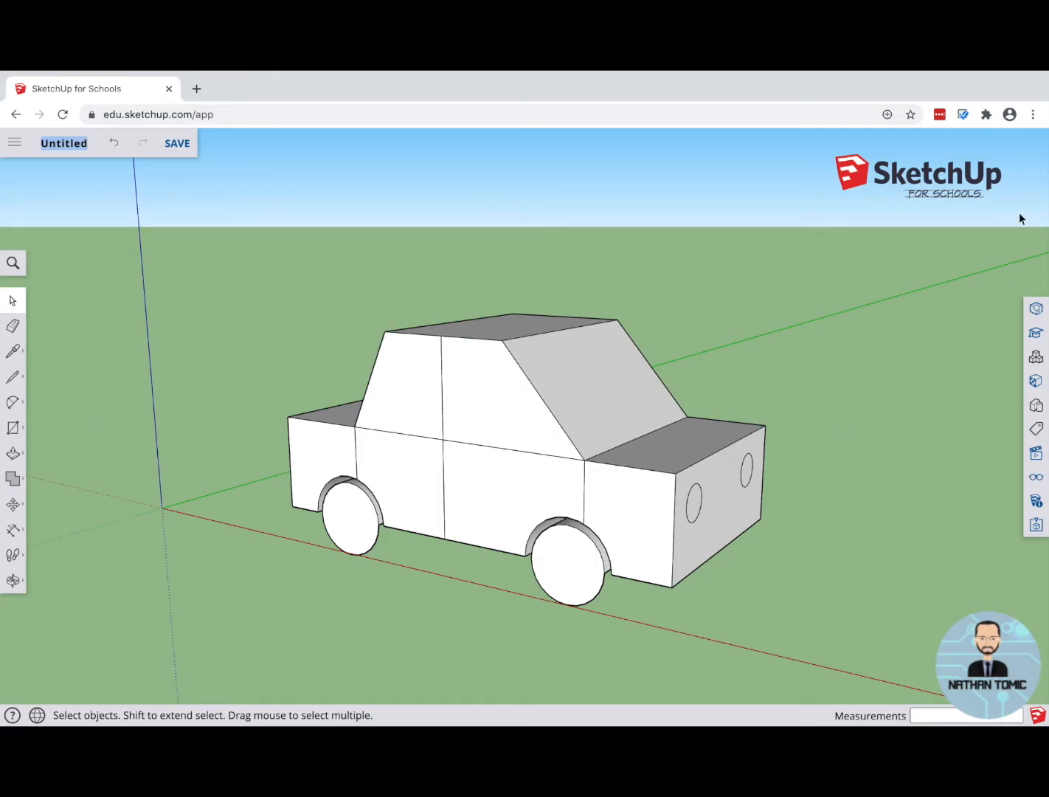
{"action": "left_click", "coordinate": [1036, 382]}
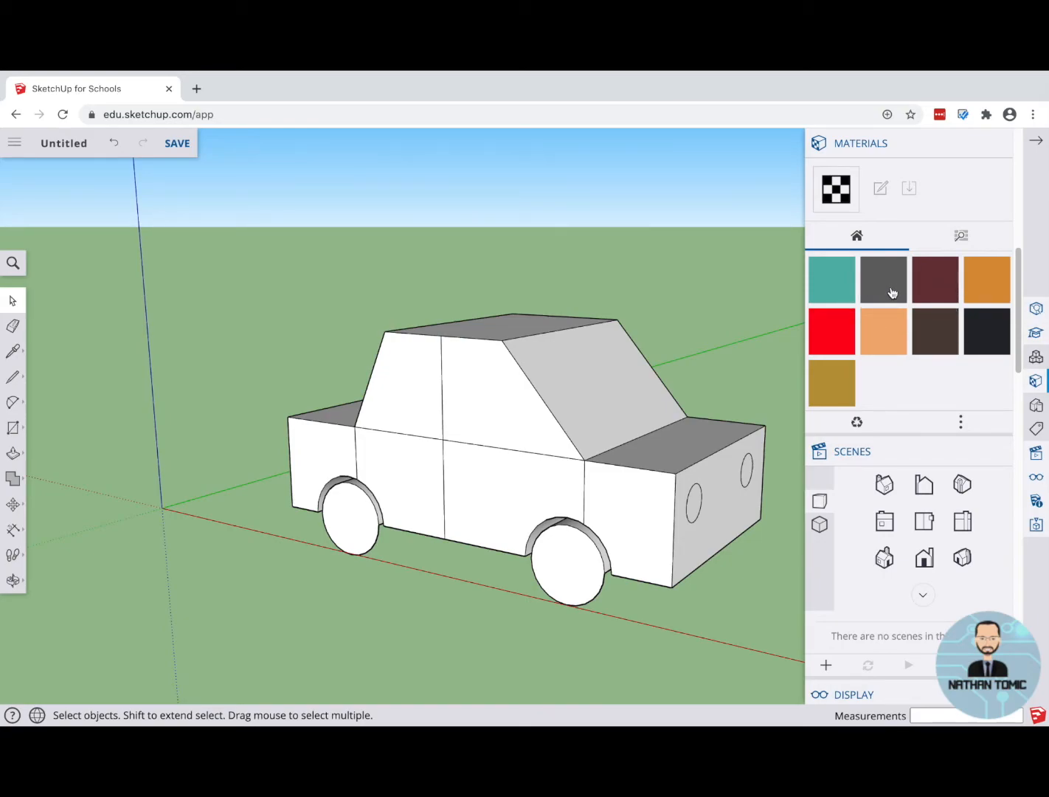
{"action": "scroll", "coordinate": [892, 293], "scroll_direction": "up", "scroll_amount": 2}
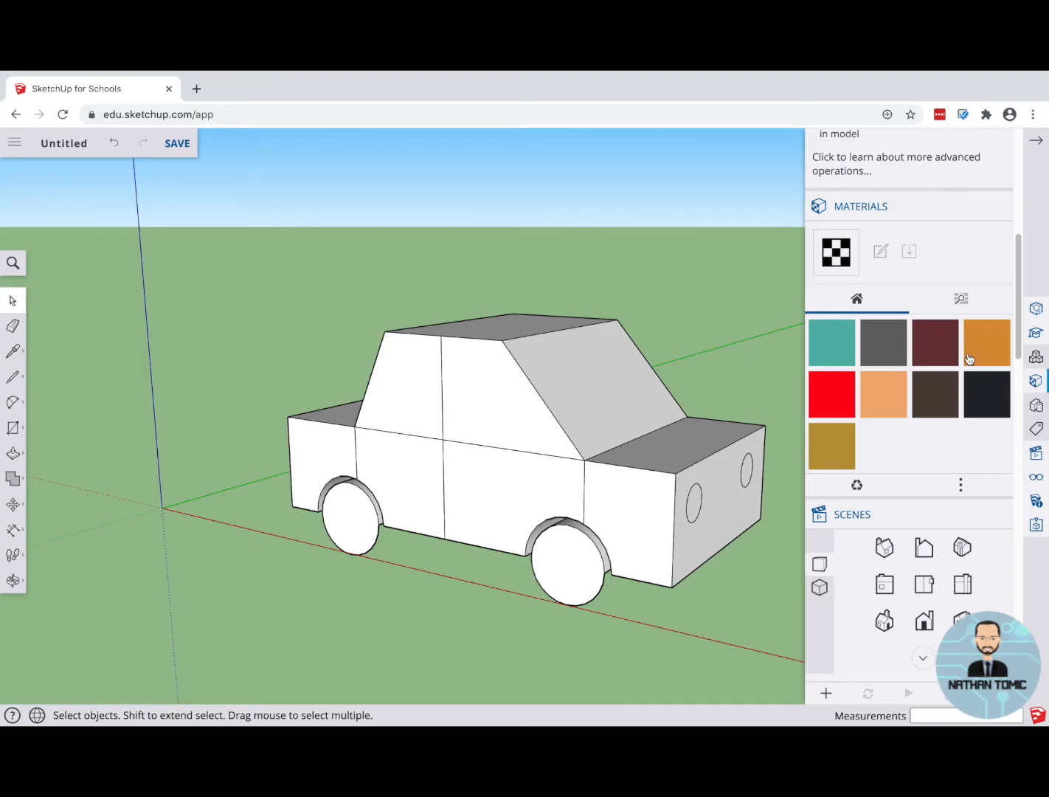
{"action": "left_click", "coordinate": [837, 395]}
{"action": "left_click", "coordinate": [847, 411]}
{"action": "left_click", "coordinate": [882, 407]}
{"action": "left_click", "coordinate": [934, 408]}
{"action": "left_click", "coordinate": [972, 406]}
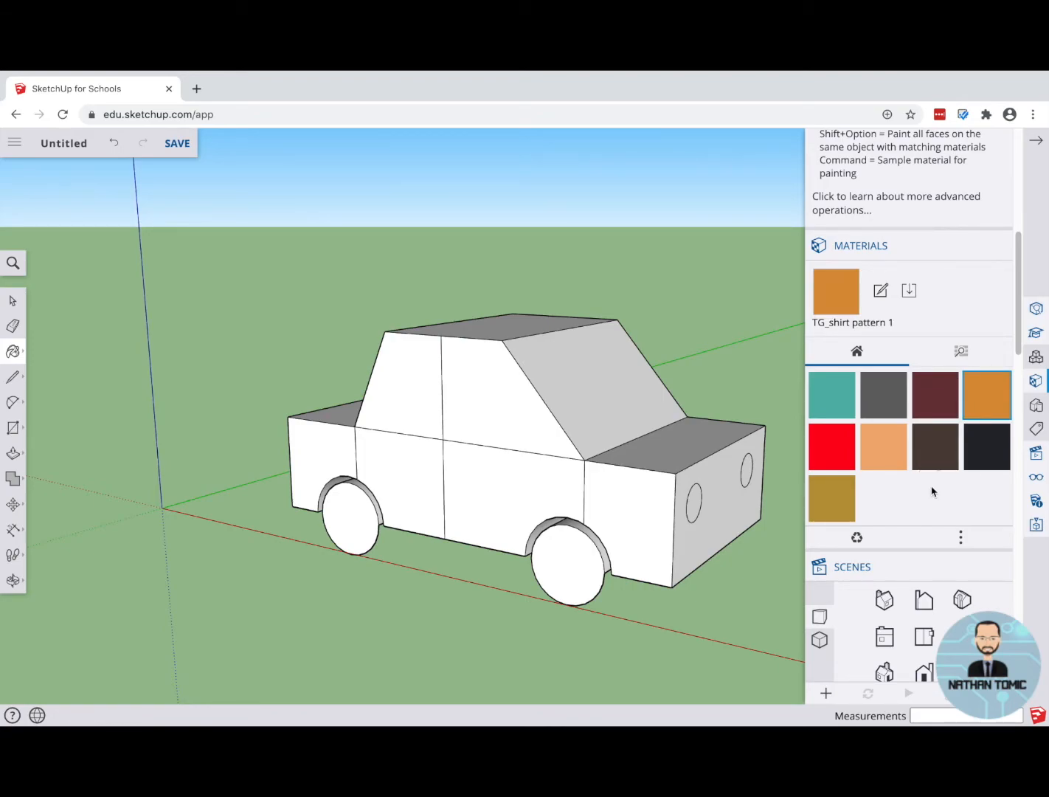
{"action": "left_click", "coordinate": [961, 539]}
{"action": "left_click", "coordinate": [964, 541]}
Step: Browse the material library's categories, including Asphalt and Concrete, Brick, Cladding and Siding, Metal, and Patterns
{"action": "left_click", "coordinate": [961, 356]}
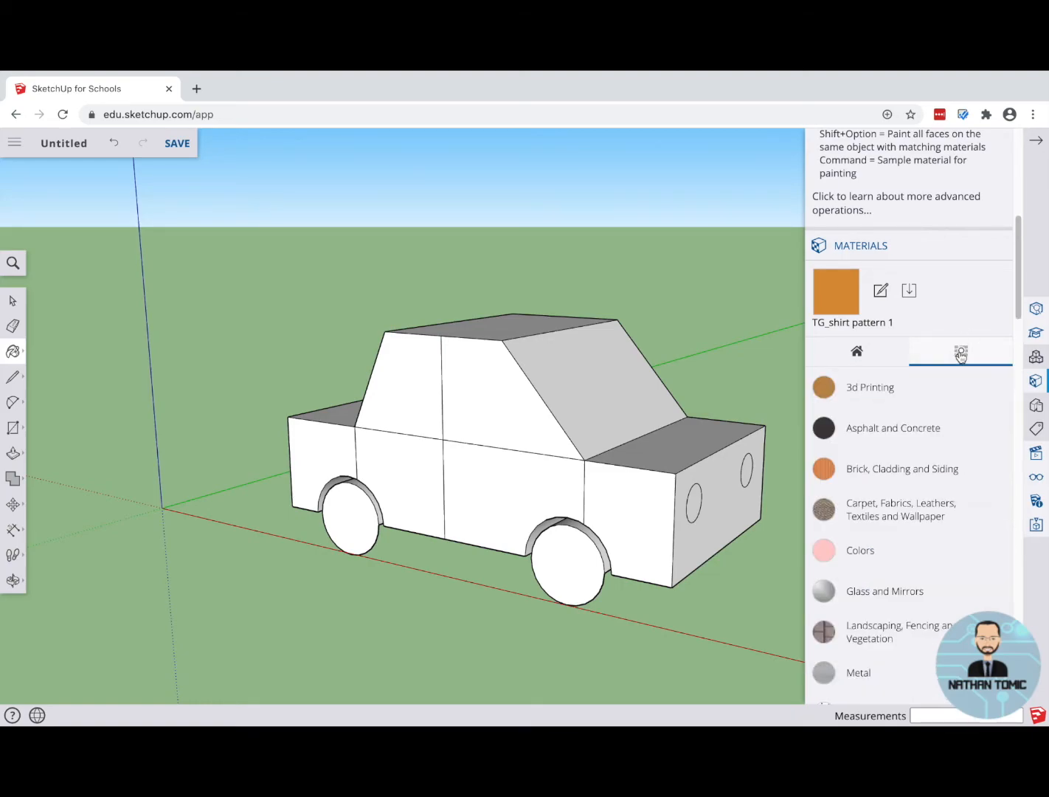
{"action": "scroll", "coordinate": [870, 426], "scroll_direction": "down", "scroll_amount": 1}
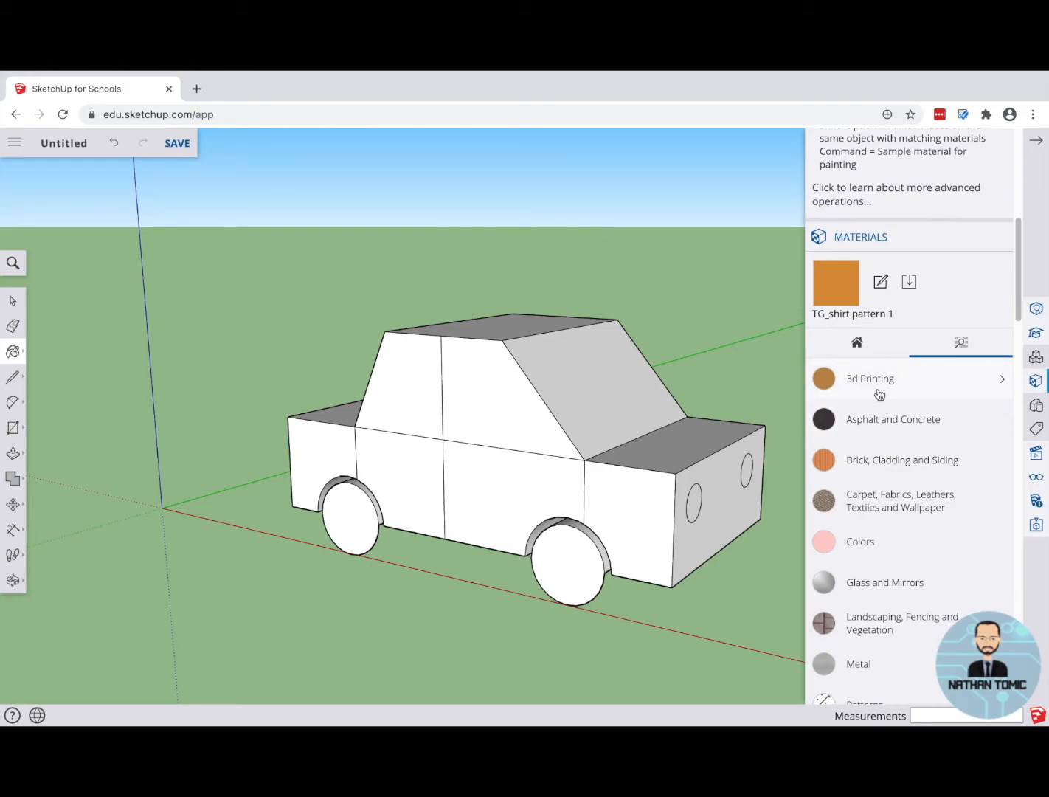
{"action": "left_click", "coordinate": [901, 424]}
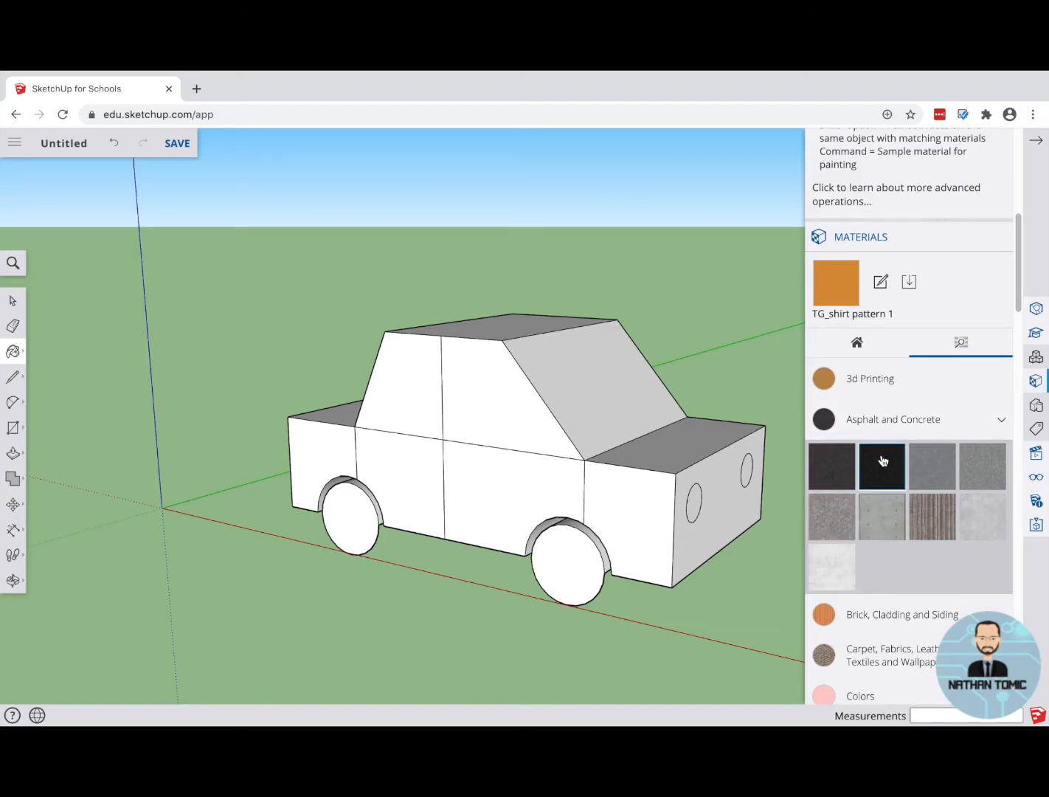
{"action": "scroll", "coordinate": [904, 464], "scroll_direction": "down", "scroll_amount": 2}
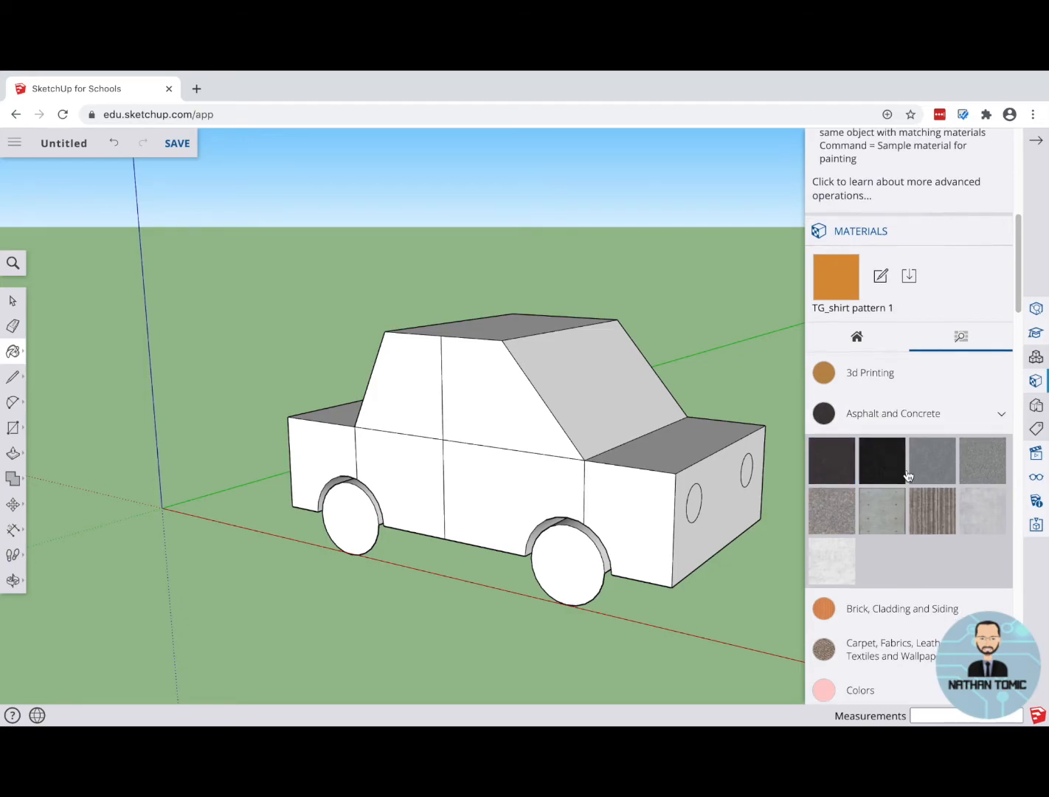
{"action": "left_click", "coordinate": [914, 528]}
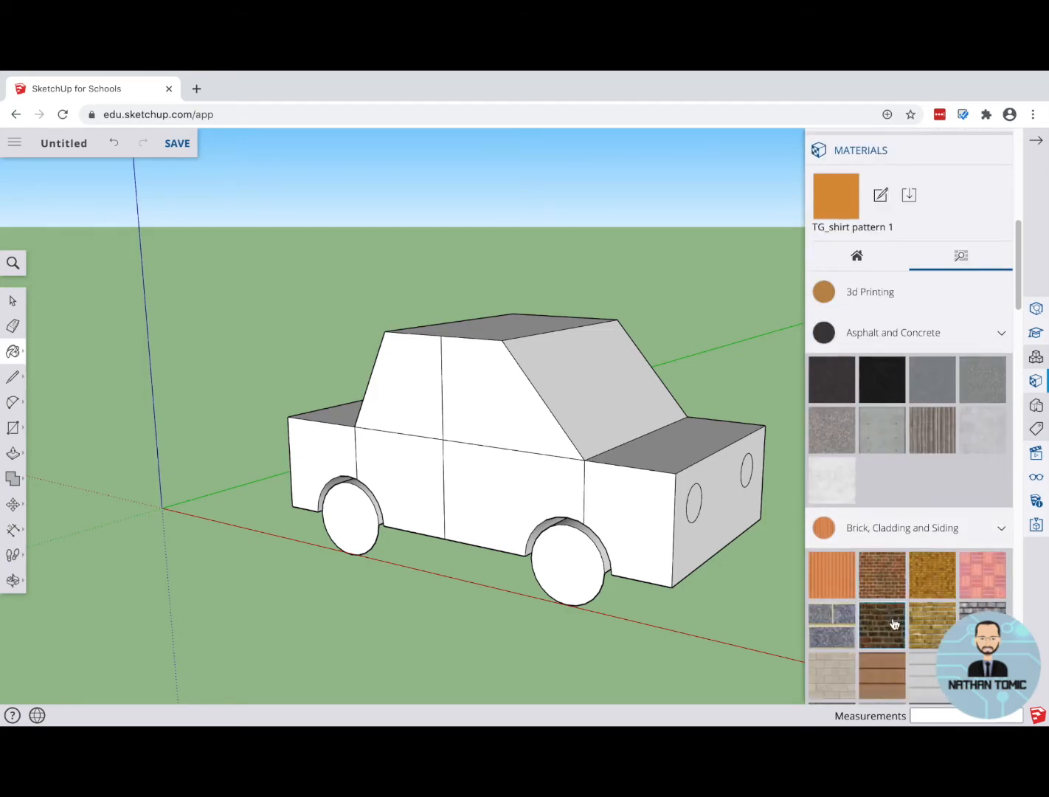
{"action": "scroll", "coordinate": [888, 613], "scroll_direction": "down", "scroll_amount": 6}
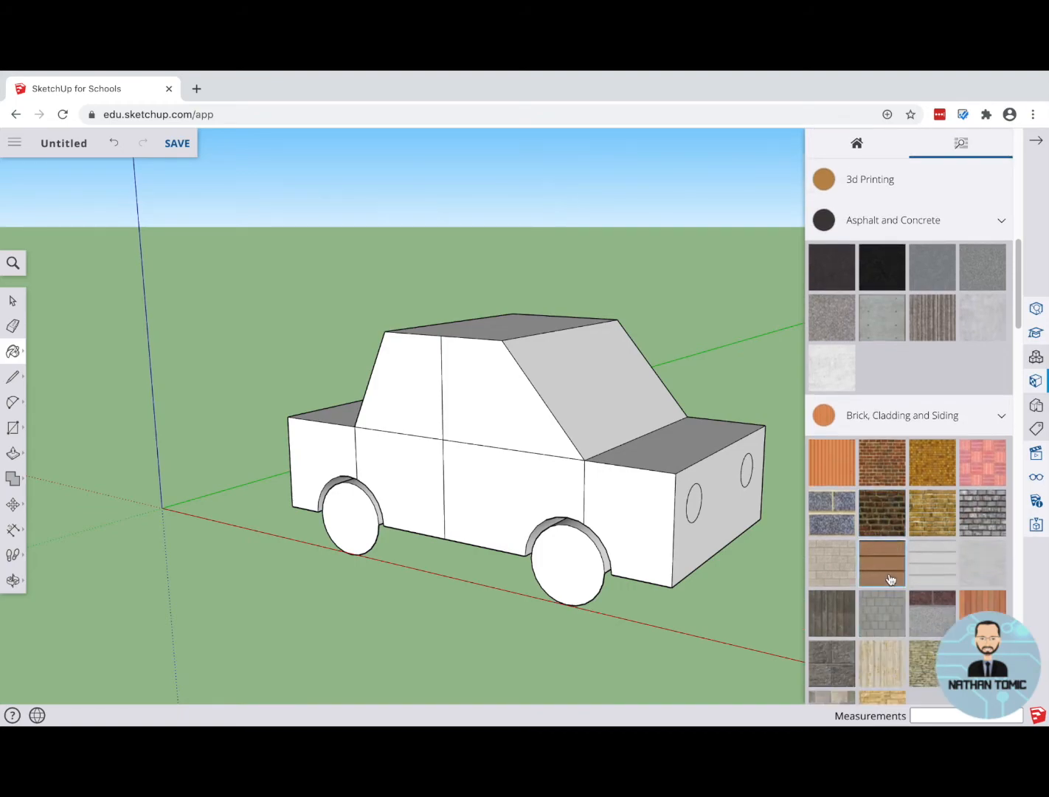
{"action": "left_click", "coordinate": [868, 371]}
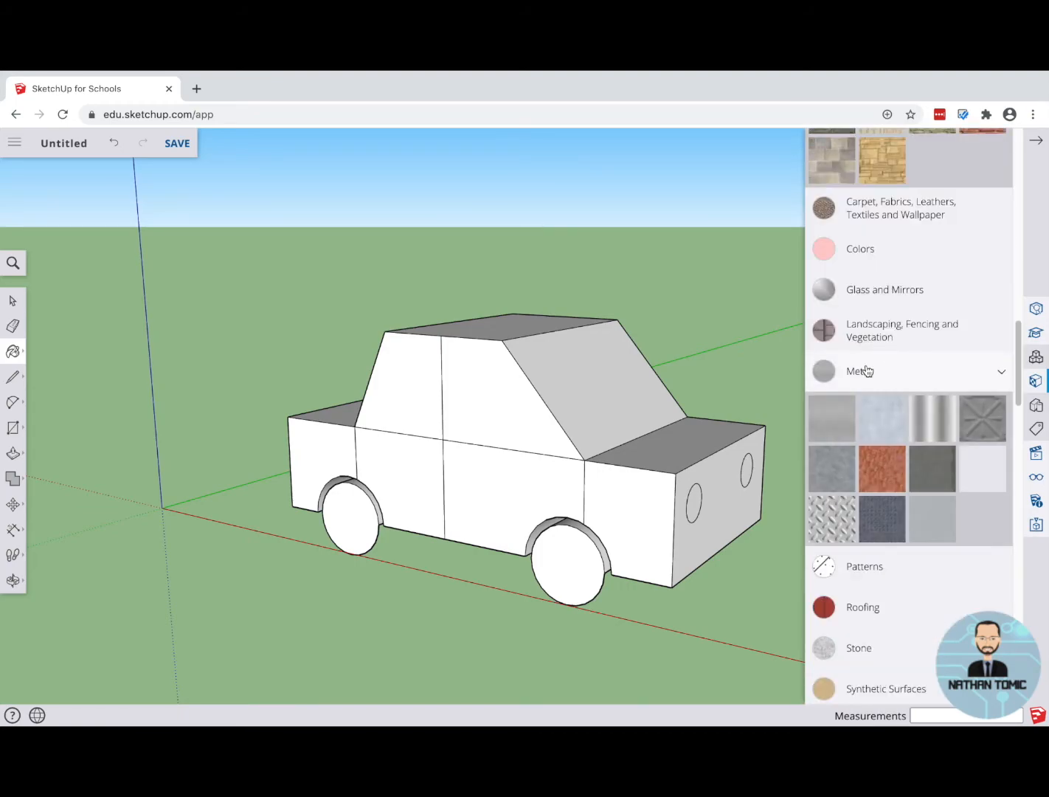
{"action": "left_click", "coordinate": [869, 568]}
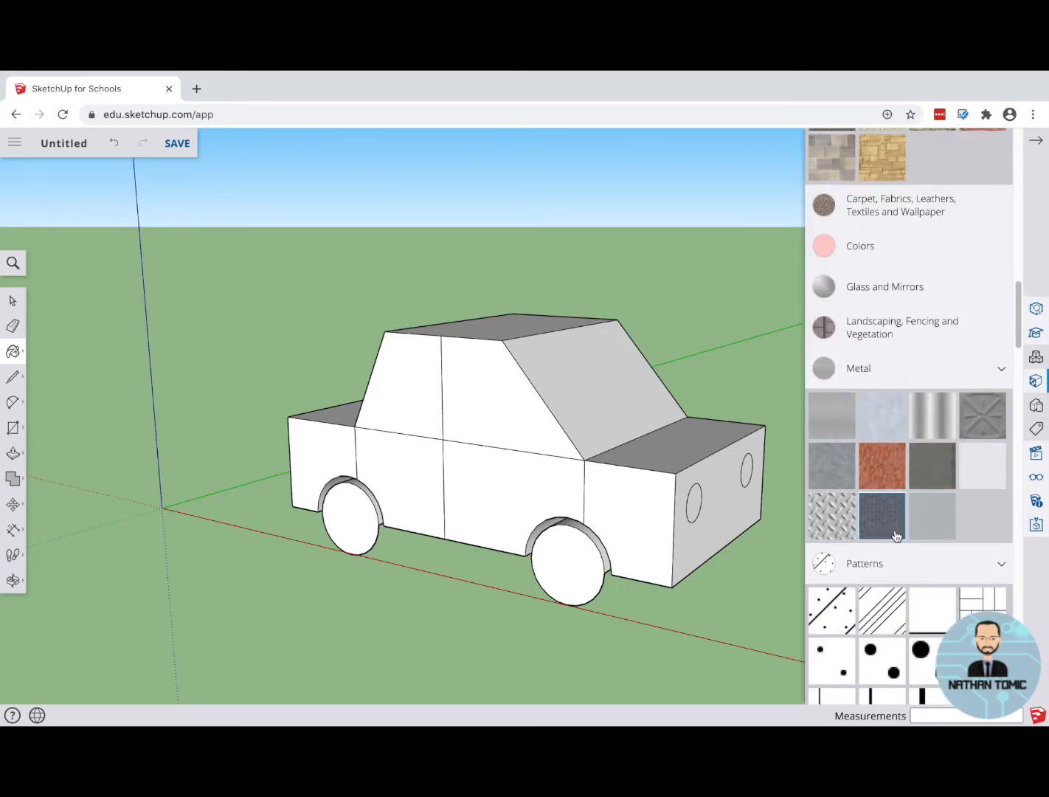
{"action": "scroll", "coordinate": [898, 539], "scroll_direction": "down", "scroll_amount": 8}
{"action": "scroll", "coordinate": [897, 544], "scroll_direction": "down", "scroll_amount": 10}
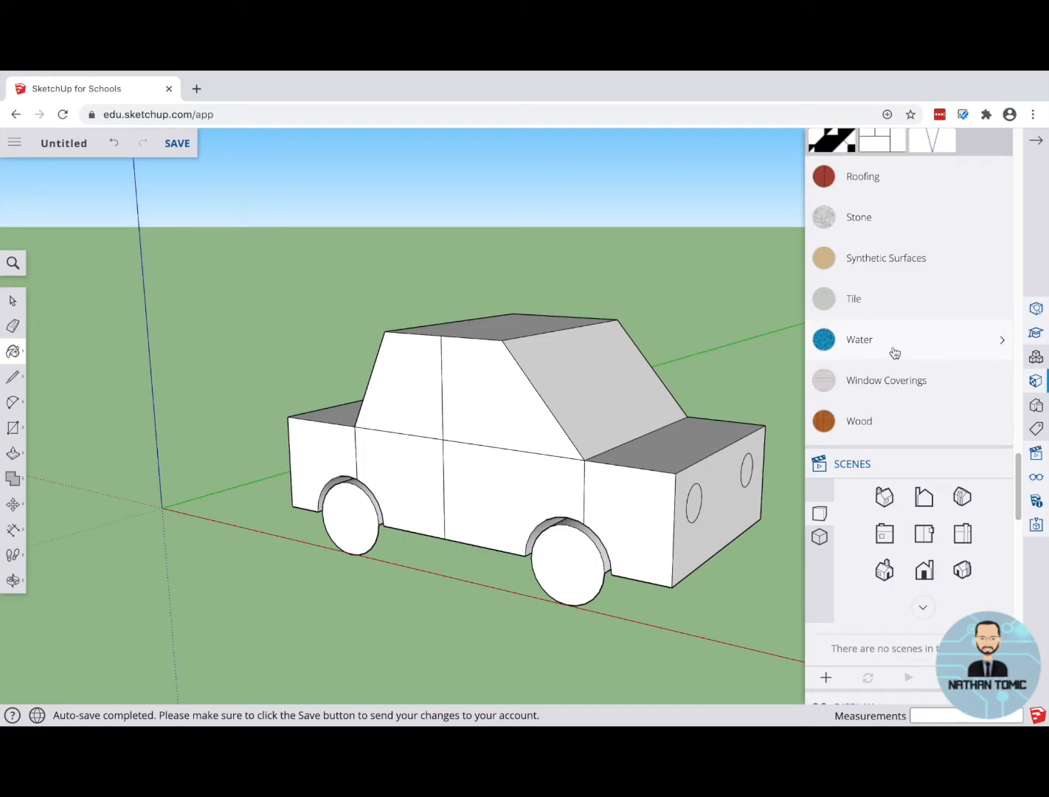
{"action": "scroll", "coordinate": [894, 353], "scroll_direction": "up", "scroll_amount": 15}
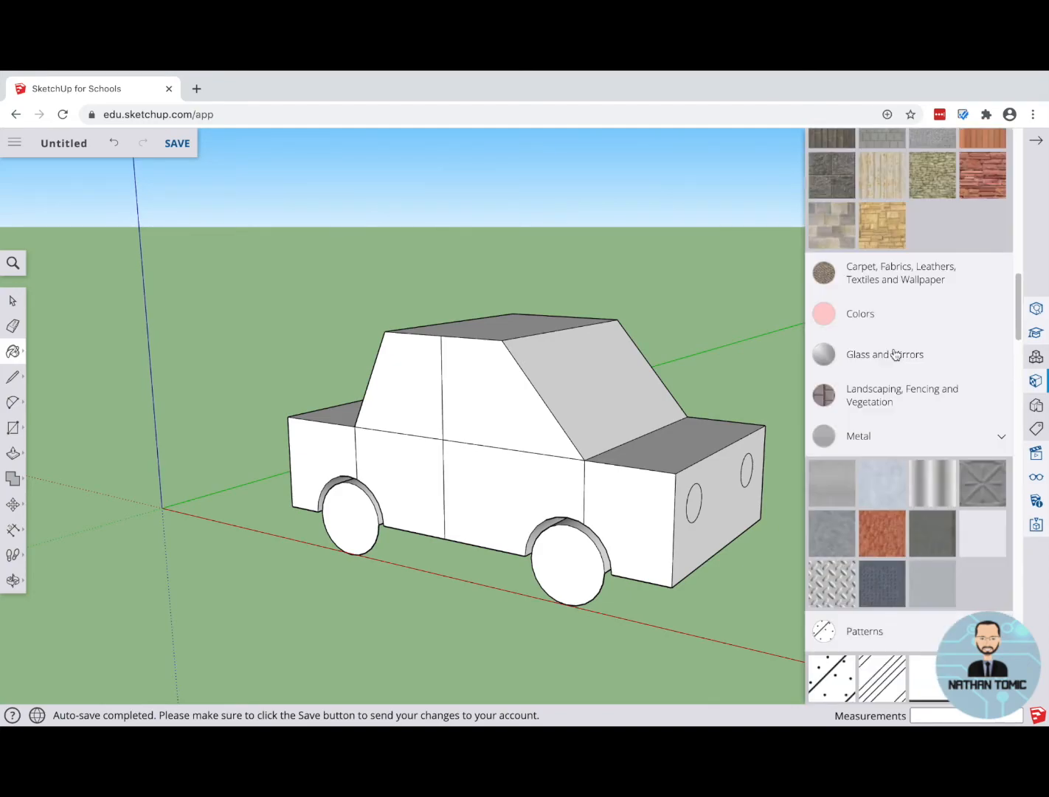
{"action": "scroll", "coordinate": [895, 353], "scroll_direction": "up", "scroll_amount": 7}
{"action": "left_click", "coordinate": [1002, 335]}
{"action": "left_click", "coordinate": [1001, 372]}
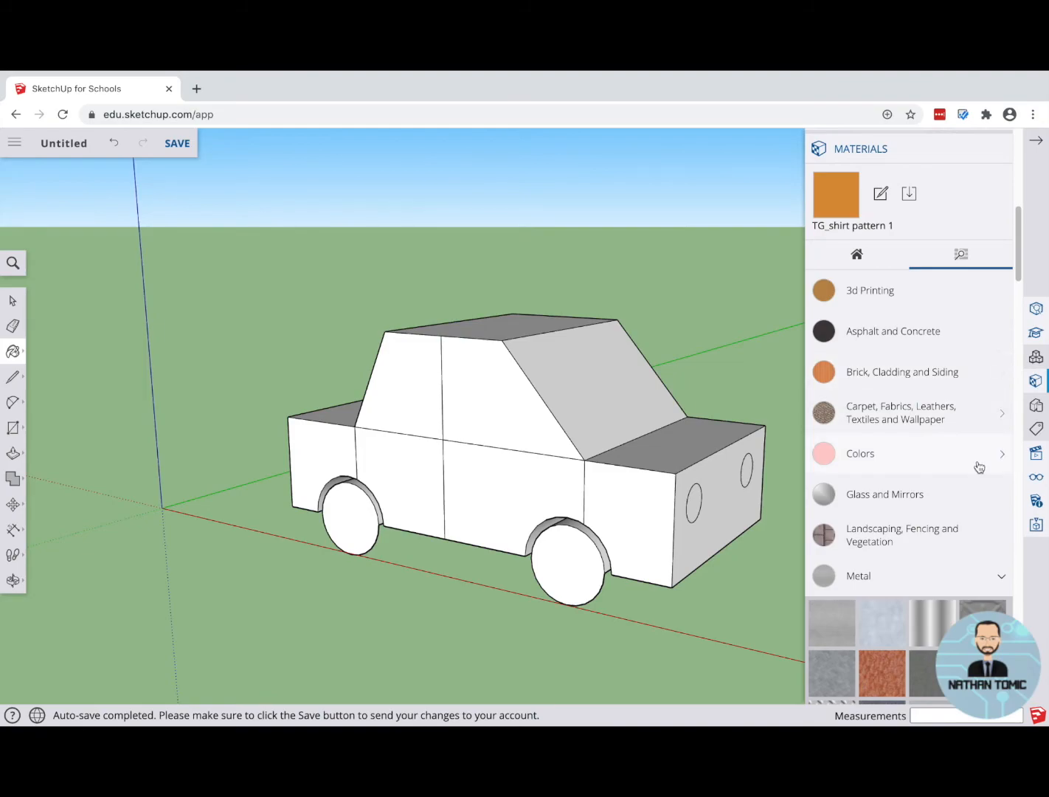
Step: Paint the four lower panels along the car's near side dark grey with a swatch from the Colors materials
{"action": "left_click", "coordinate": [867, 459]}
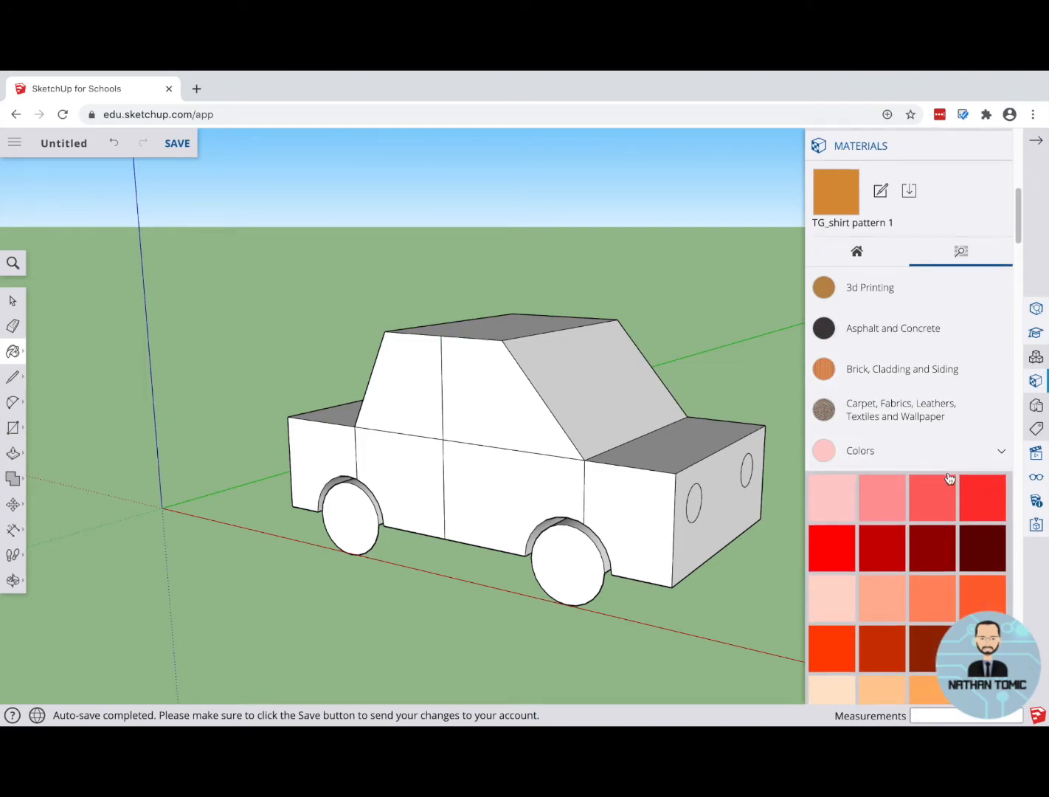
{"action": "scroll", "coordinate": [949, 480], "scroll_direction": "down", "scroll_amount": 3}
{"action": "scroll", "coordinate": [948, 479], "scroll_direction": "down", "scroll_amount": 15}
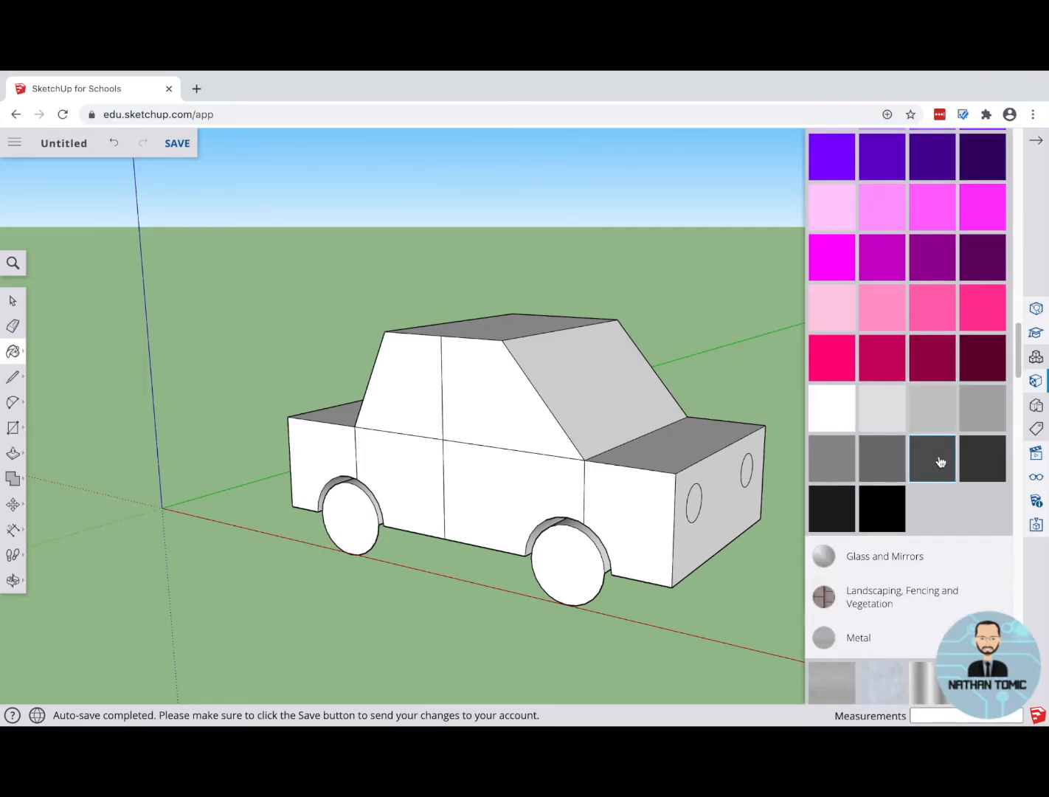
{"action": "scroll", "coordinate": [941, 462], "scroll_direction": "up", "scroll_amount": 4}
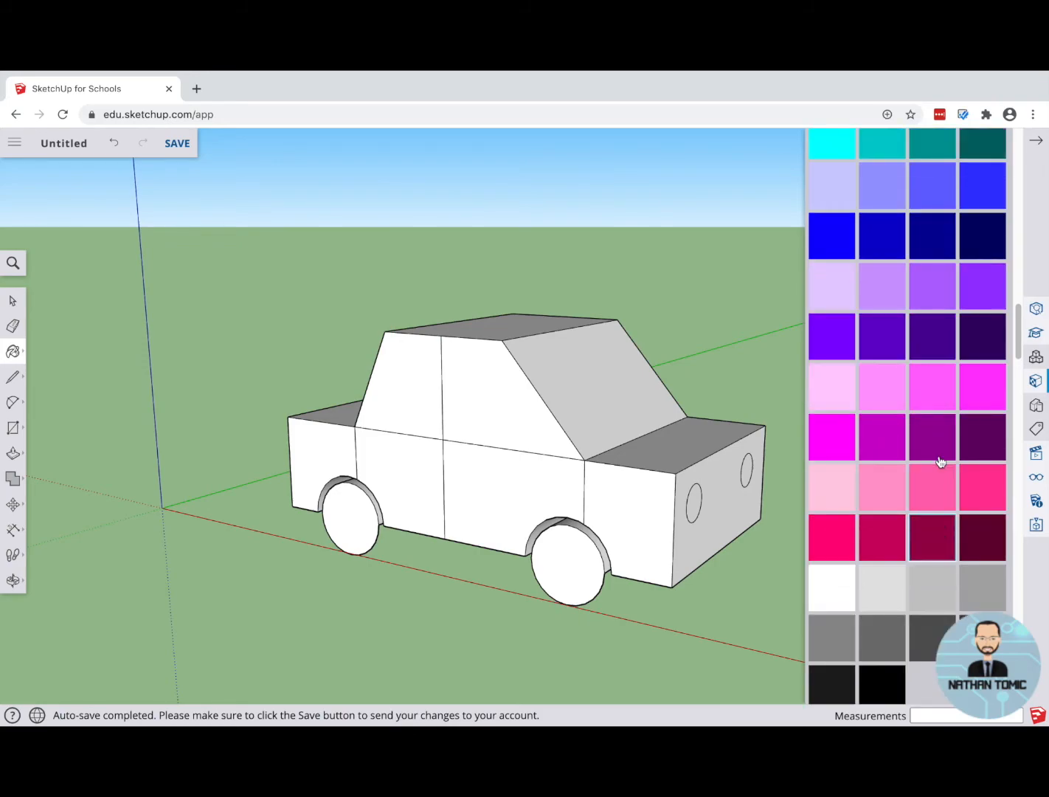
{"action": "scroll", "coordinate": [940, 462], "scroll_direction": "up", "scroll_amount": 5}
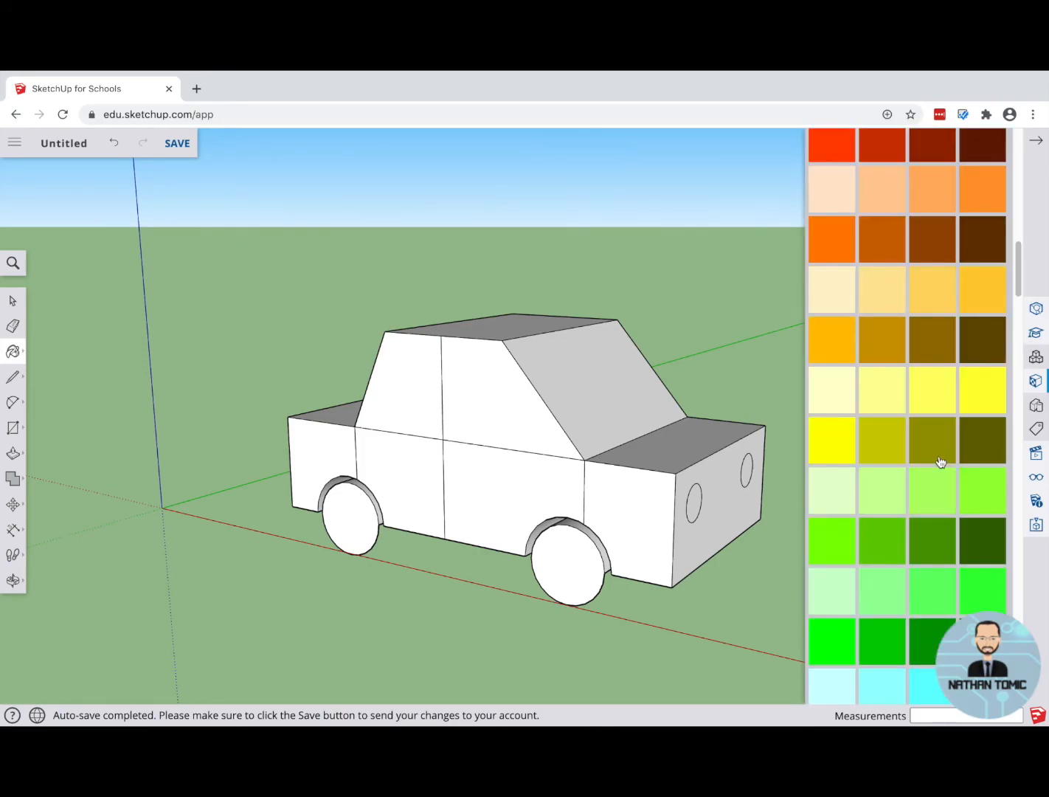
{"action": "scroll", "coordinate": [940, 462], "scroll_direction": "up", "scroll_amount": 5}
{"action": "scroll", "coordinate": [940, 461], "scroll_direction": "down", "scroll_amount": 8}
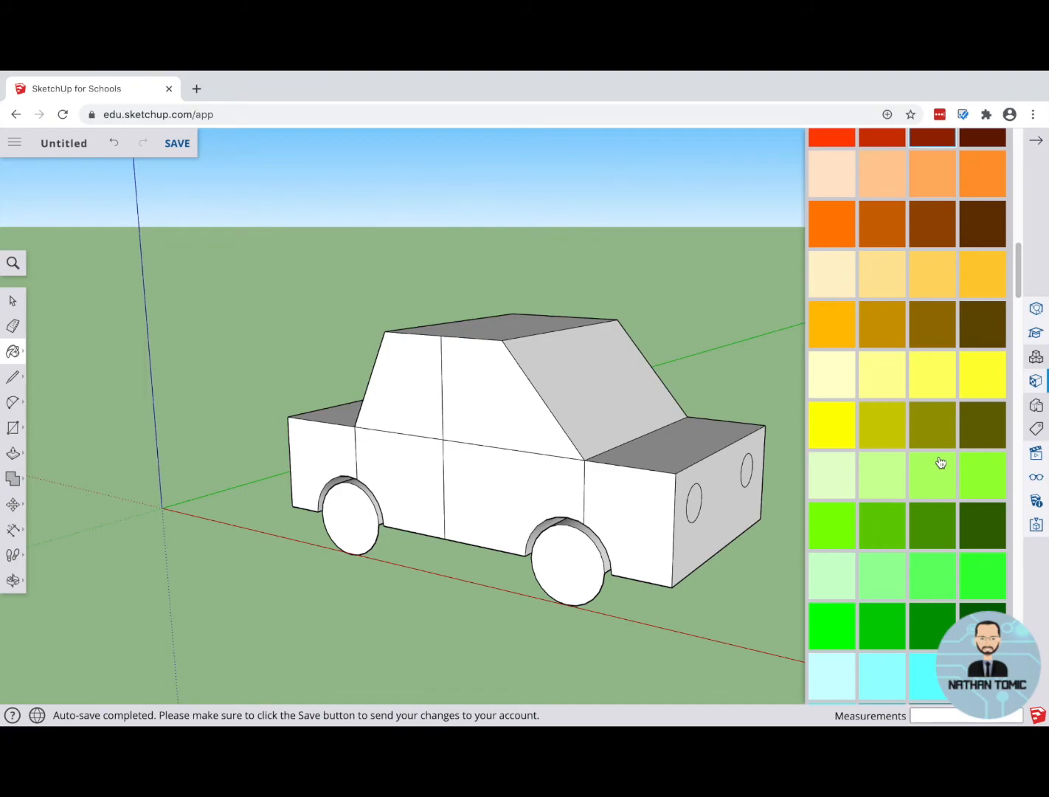
{"action": "scroll", "coordinate": [941, 462], "scroll_direction": "down", "scroll_amount": 5}
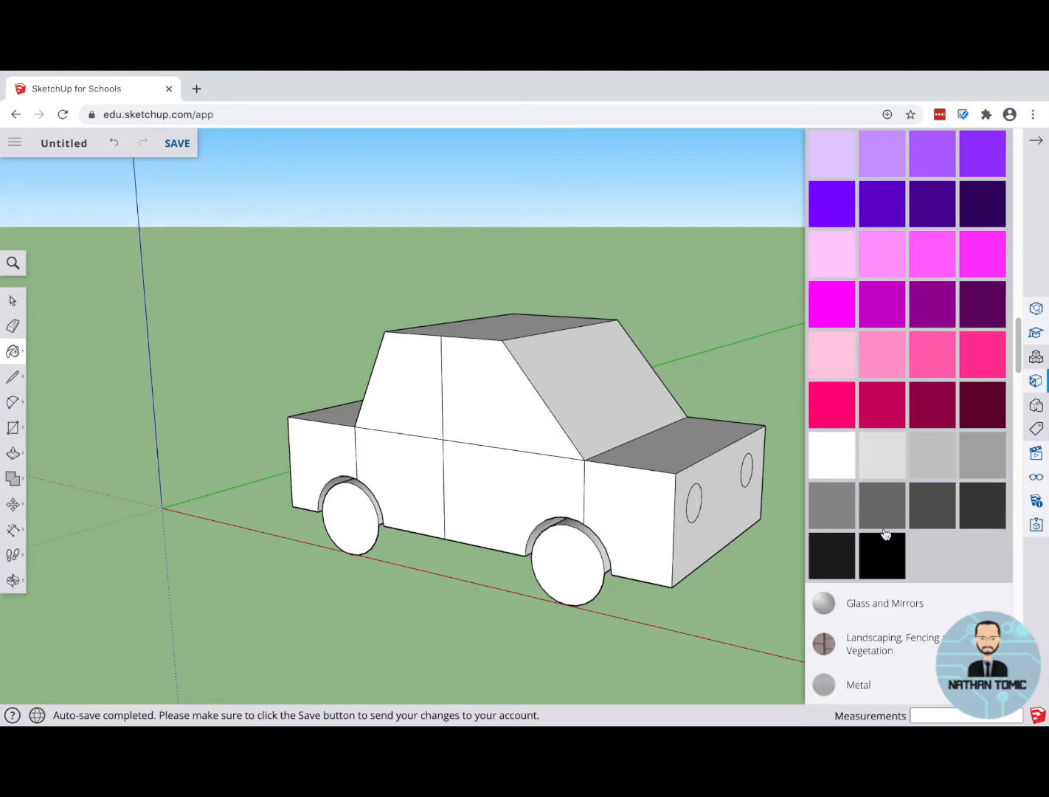
{"action": "left_click", "coordinate": [931, 512]}
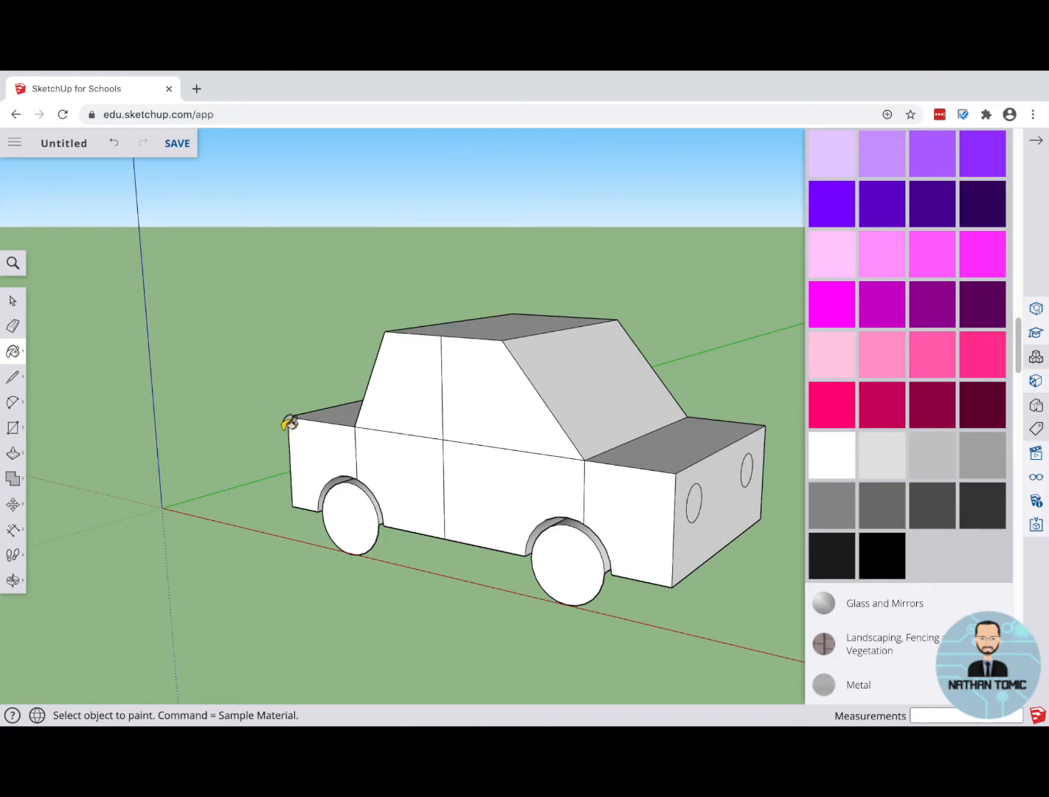
{"action": "left_click", "coordinate": [420, 462]}
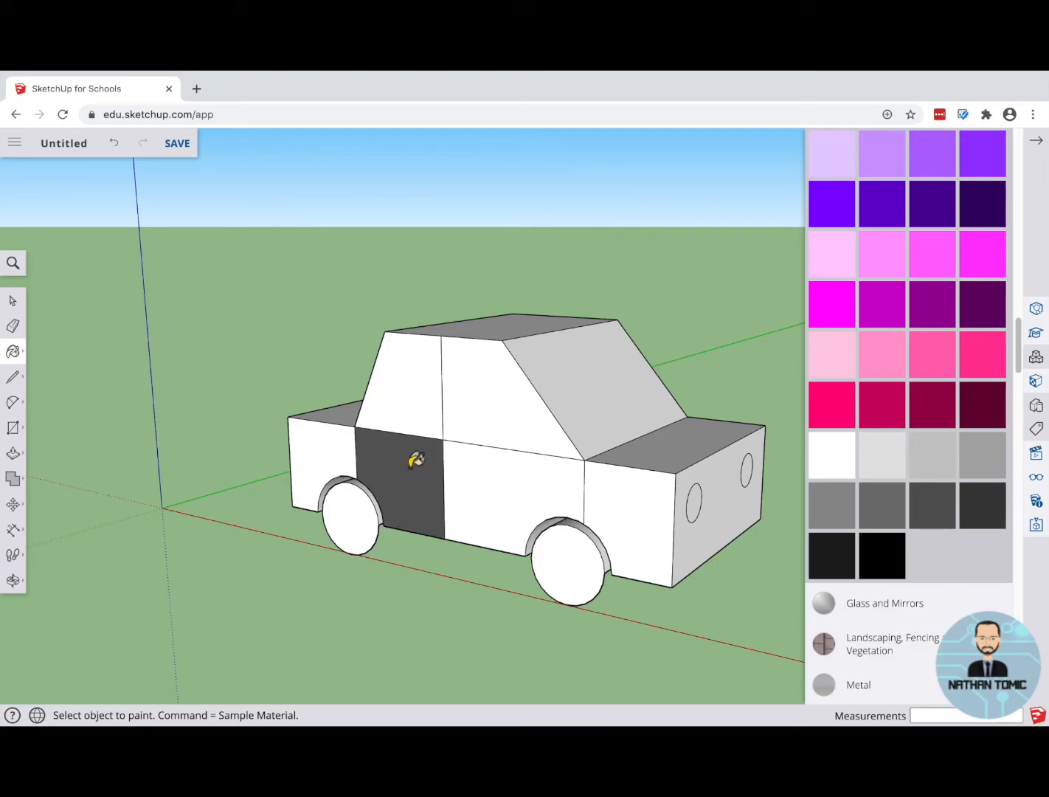
{"action": "left_click", "coordinate": [514, 469]}
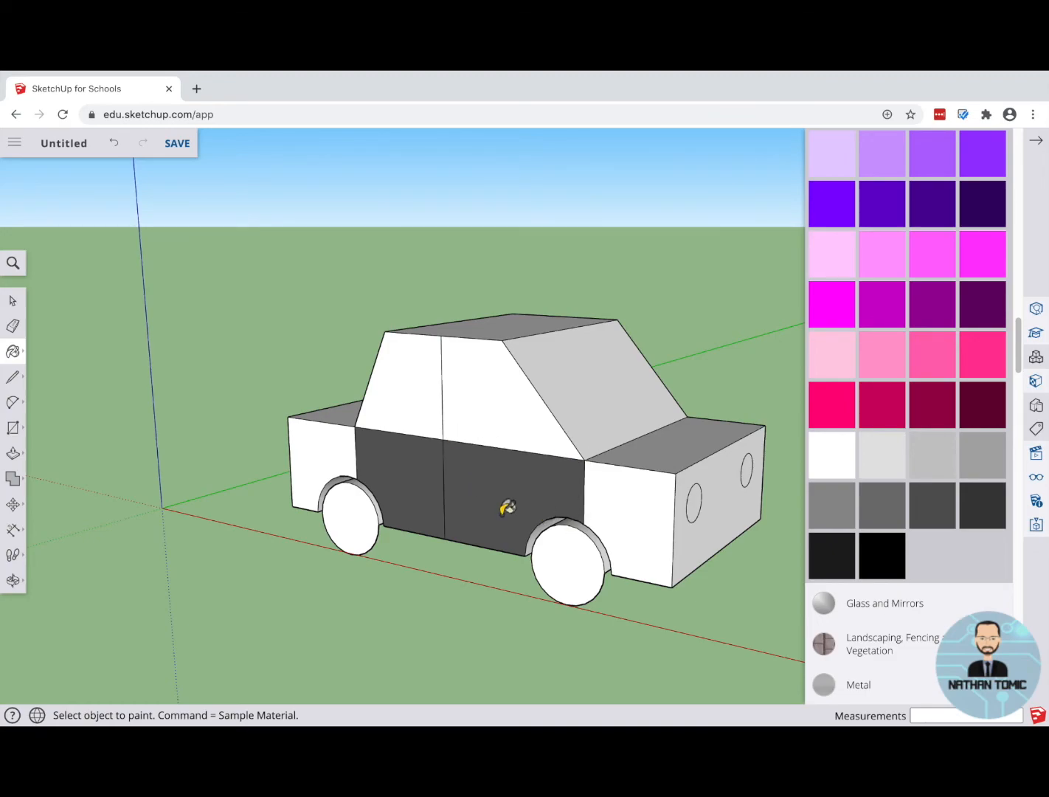
{"action": "left_click", "coordinate": [329, 454]}
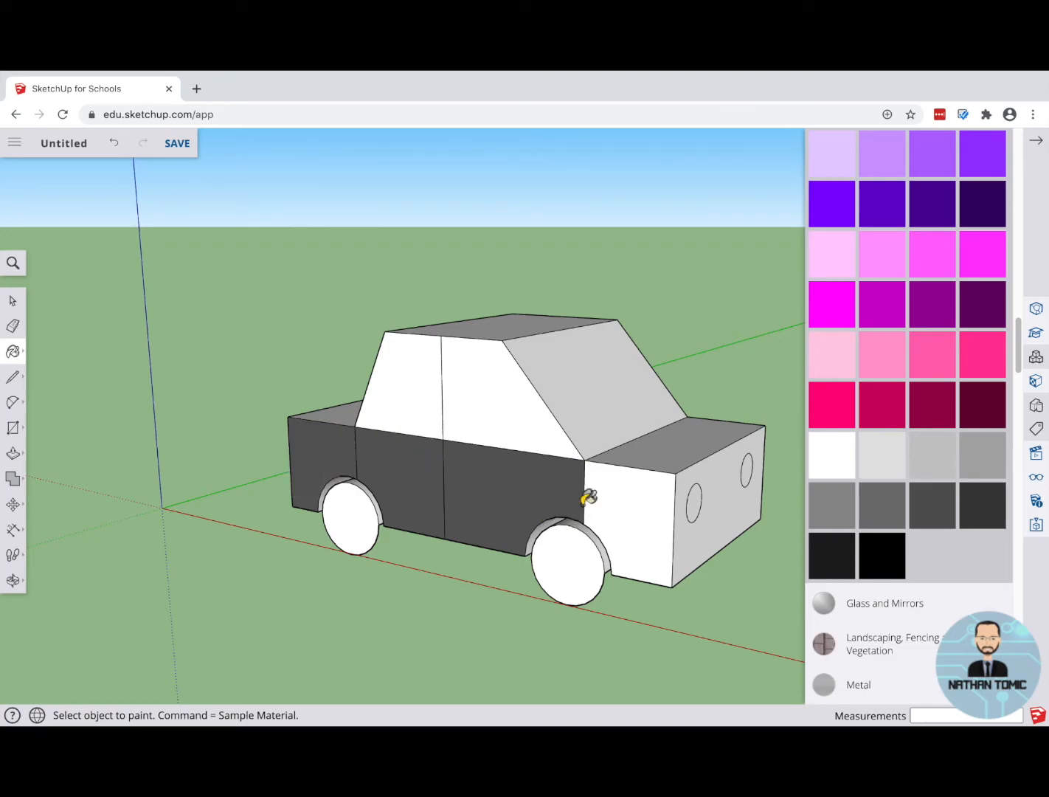
{"action": "left_click", "coordinate": [646, 502]}
Step: Paint the car's front face, rear face and roof with the same dark grey
{"action": "mouse_move", "coordinate": [692, 451]}
{"action": "middle_mouse_down"}
{"action": "mouse_move", "coordinate": [520, 469]}
{"action": "mouse_move", "coordinate": [367, 505]}
{"action": "mouse_move", "coordinate": [564, 515]}
{"action": "mouse_move", "coordinate": [538, 500]}
{"action": "mouse_move", "coordinate": [168, 484]}
{"action": "mouse_move", "coordinate": [344, 513]}
{"action": "middle_mouse_up"}
{"action": "left_click", "coordinate": [583, 513]}
{"action": "scroll", "coordinate": [563, 453], "scroll_direction": "down", "scroll_amount": 3}
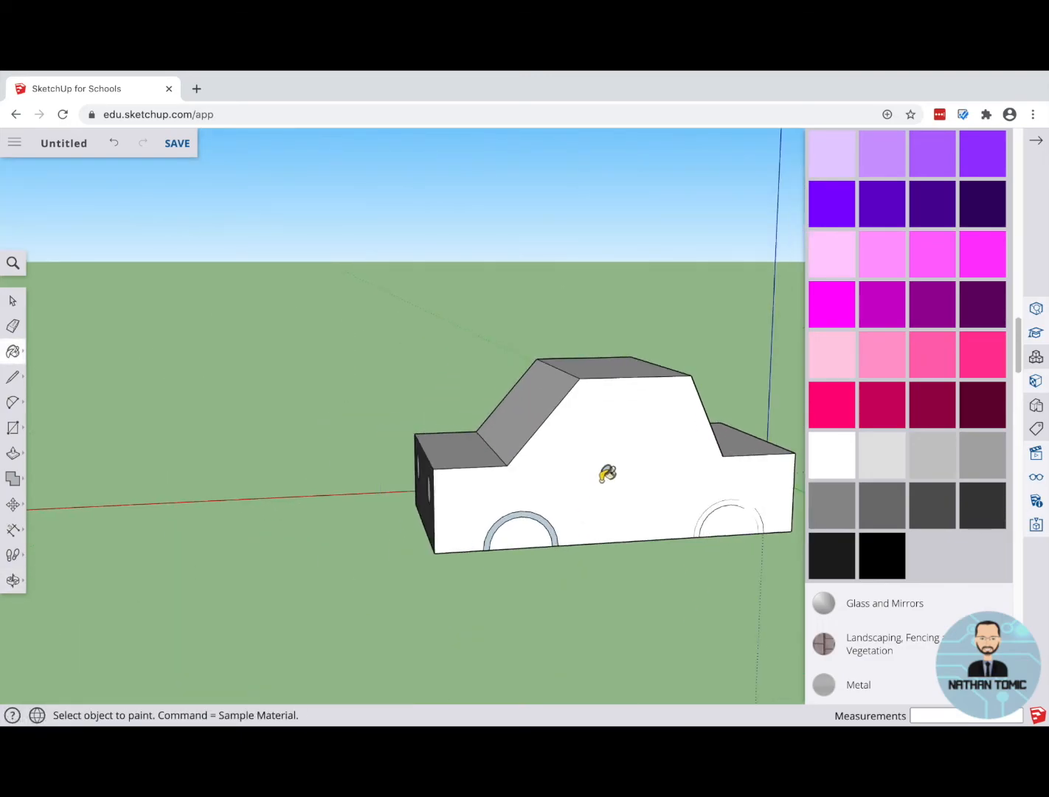
{"action": "mouse_move", "coordinate": [291, 454]}
{"action": "middle_mouse_down"}
{"action": "mouse_move", "coordinate": [696, 487]}
{"action": "mouse_move", "coordinate": [314, 459]}
{"action": "mouse_move", "coordinate": [723, 480]}
{"action": "mouse_move", "coordinate": [481, 506]}
{"action": "middle_mouse_up"}
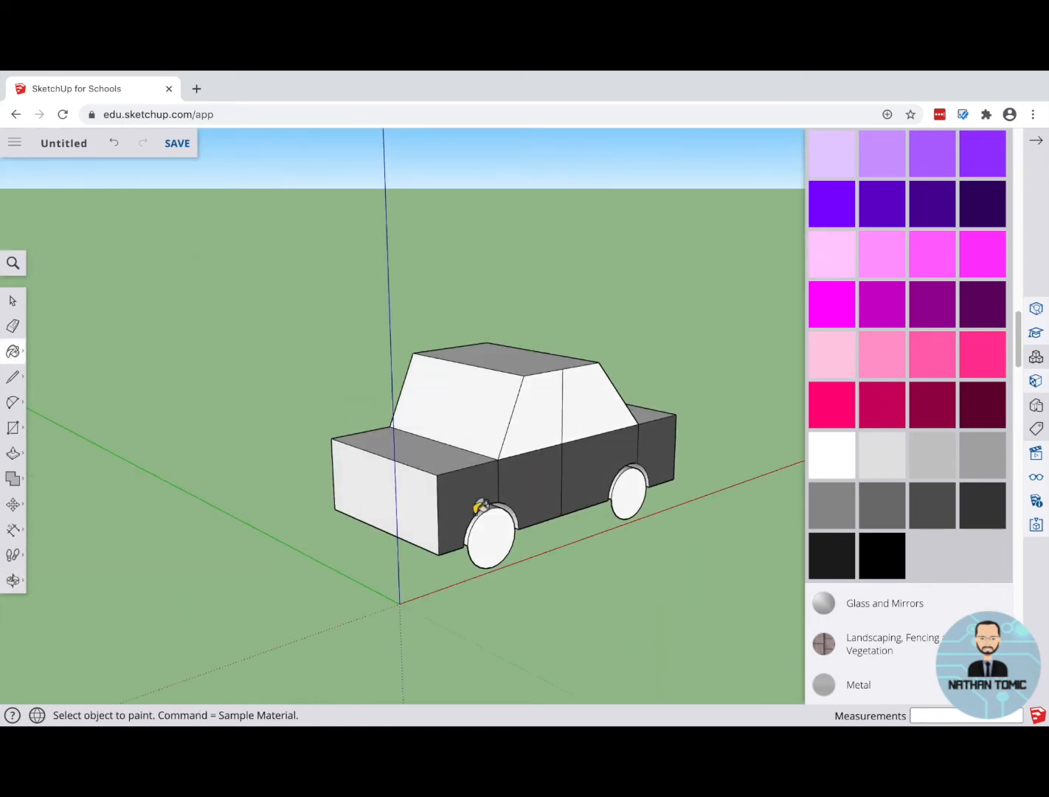
{"action": "left_click", "coordinate": [423, 502]}
{"action": "middle_click_drag", "start_coordinate": [585, 494], "coordinate": [295, 511]}
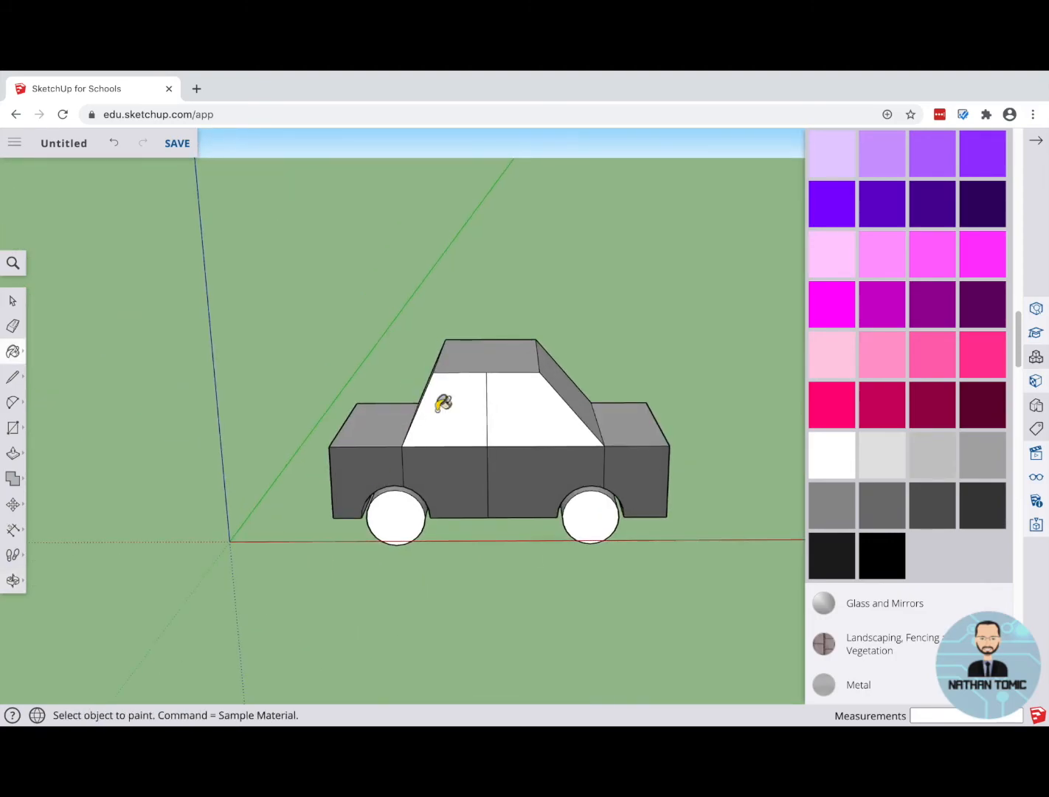
{"action": "mouse_move", "coordinate": [466, 320]}
{"action": "middle_mouse_down"}
{"action": "mouse_move", "coordinate": [483, 405]}
{"action": "mouse_move", "coordinate": [506, 359]}
{"action": "middle_mouse_up"}
{"action": "left_click", "coordinate": [505, 359]}
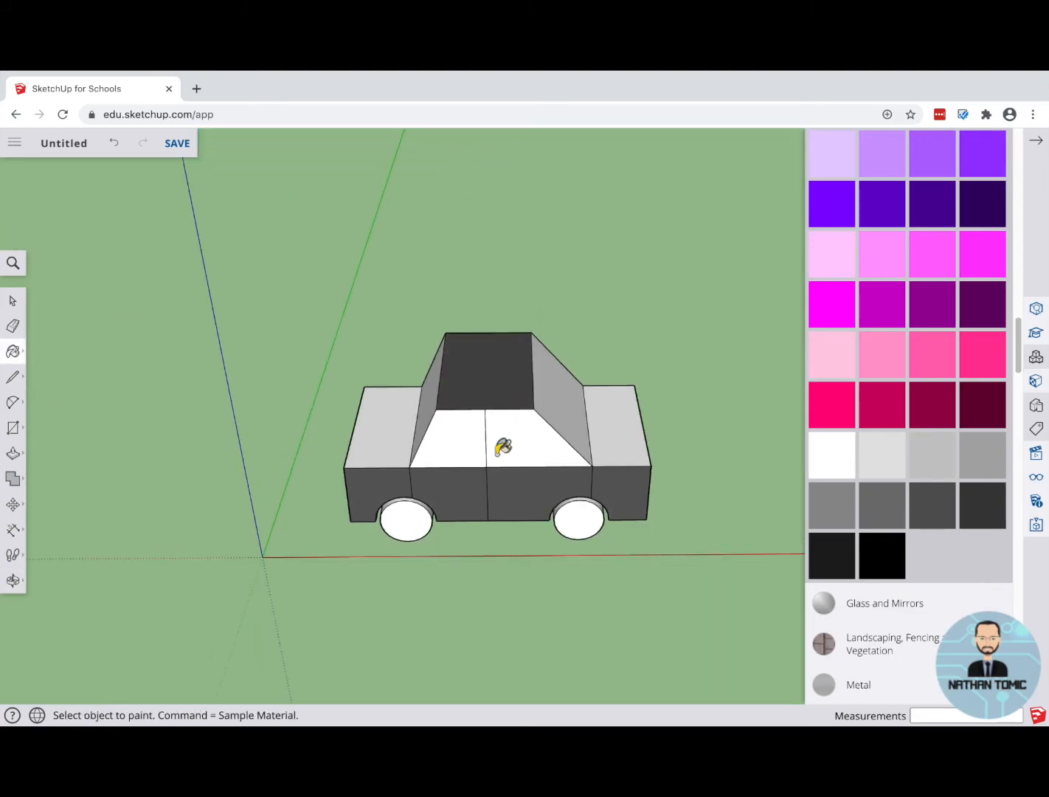
Step: Paint the two near-side wheels black
{"action": "mouse_move", "coordinate": [501, 518]}
{"action": "middle_mouse_down"}
{"action": "mouse_move", "coordinate": [483, 321]}
{"action": "mouse_move", "coordinate": [521, 350]}
{"action": "middle_mouse_up"}
{"action": "left_click", "coordinate": [889, 565]}
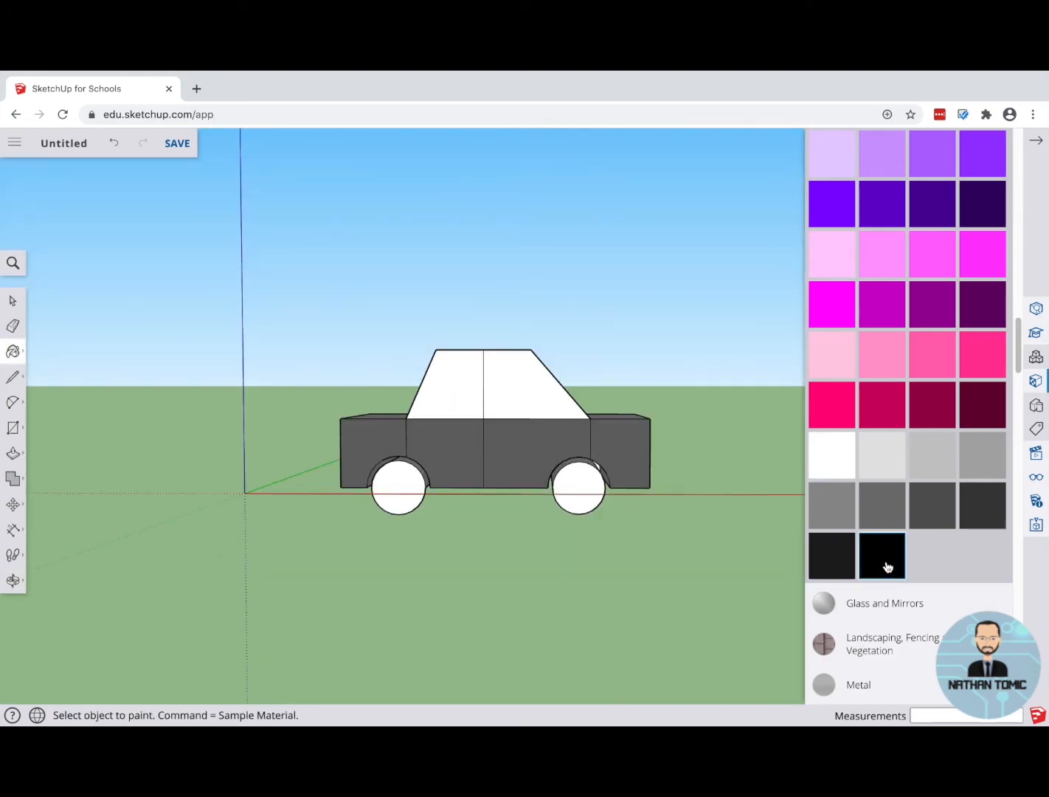
{"action": "left_click", "coordinate": [579, 480]}
{"action": "left_click", "coordinate": [395, 479]}
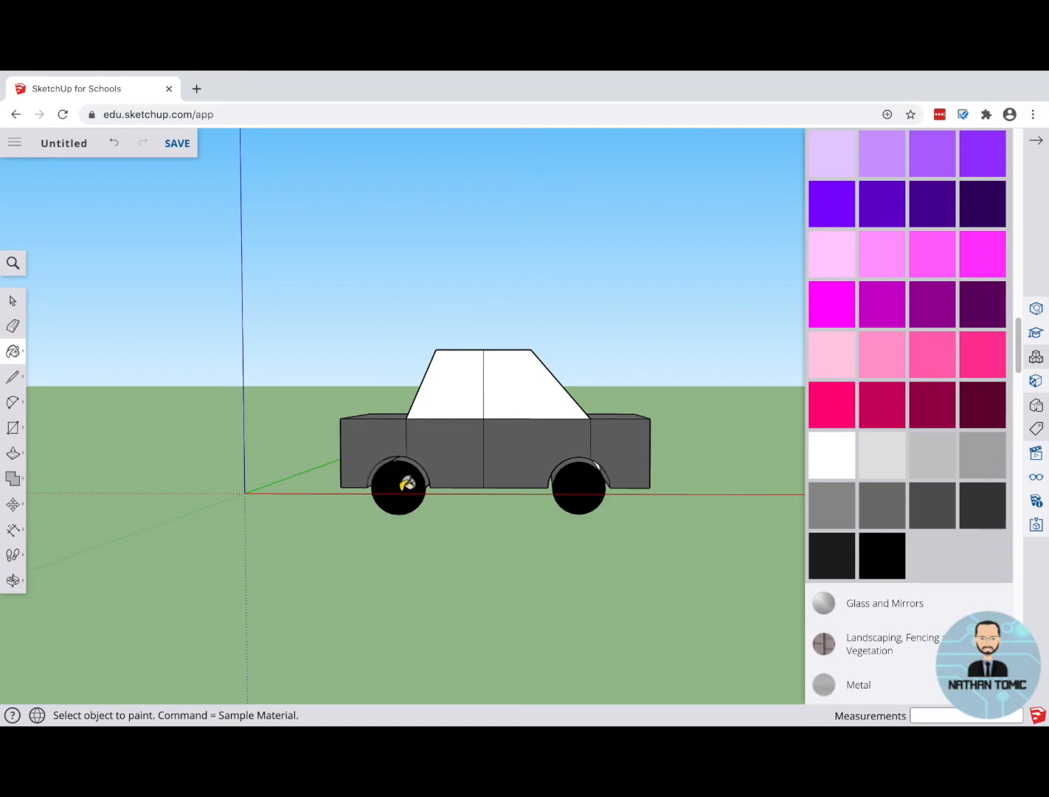
Step: Paint both round headlights on the car's front face bright yellow
{"action": "middle_click_drag", "start_coordinate": [673, 452], "coordinate": [574, 466]}
{"action": "scroll", "coordinate": [912, 435], "scroll_direction": "up", "scroll_amount": 5}
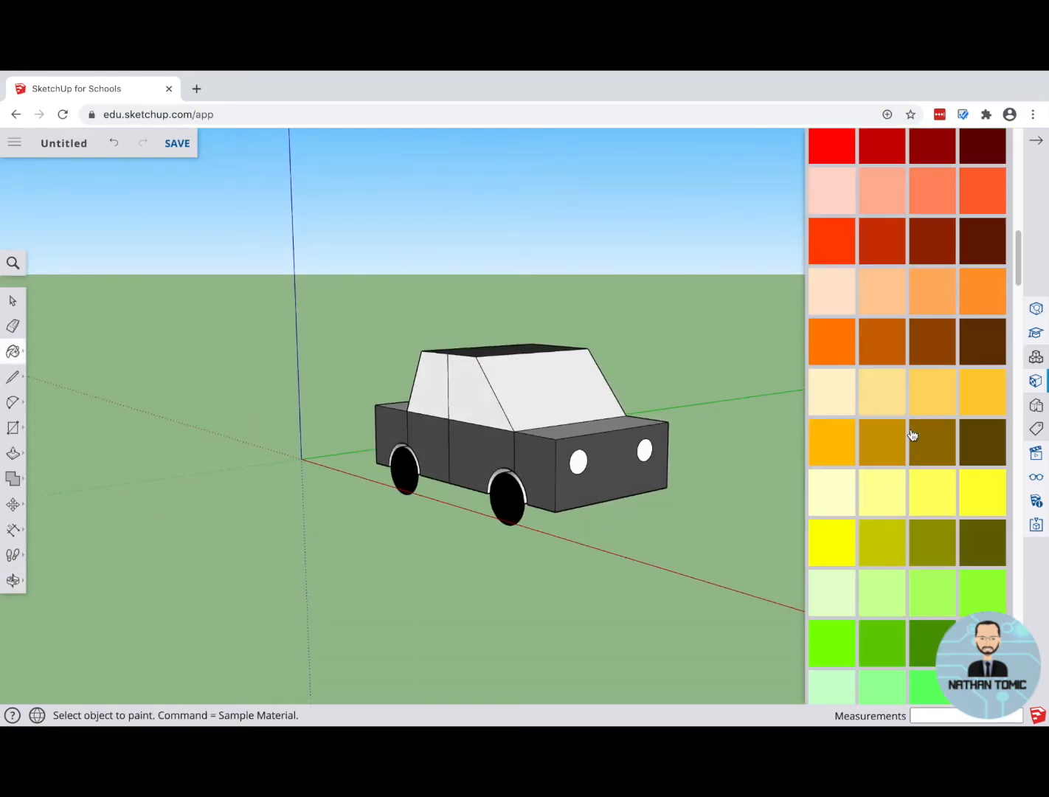
{"action": "left_click", "coordinate": [830, 550]}
{"action": "left_click", "coordinate": [585, 461]}
{"action": "left_click", "coordinate": [644, 449]}
Step: Look over the full range of swatches in the Colors materials for another colour to use on the car
{"action": "mouse_move", "coordinate": [370, 517]}
{"action": "middle_mouse_down"}
{"action": "mouse_move", "coordinate": [551, 559]}
{"action": "mouse_move", "coordinate": [740, 560]}
{"action": "mouse_move", "coordinate": [377, 596]}
{"action": "mouse_move", "coordinate": [251, 484]}
{"action": "mouse_move", "coordinate": [456, 377]}
{"action": "mouse_move", "coordinate": [616, 454]}
{"action": "mouse_move", "coordinate": [686, 508]}
{"action": "mouse_move", "coordinate": [696, 573]}
{"action": "mouse_move", "coordinate": [680, 601]}
{"action": "mouse_move", "coordinate": [560, 602]}
{"action": "mouse_move", "coordinate": [436, 573]}
{"action": "mouse_move", "coordinate": [546, 604]}
{"action": "mouse_move", "coordinate": [647, 625]}
{"action": "mouse_move", "coordinate": [887, 471]}
{"action": "middle_mouse_up"}
{"action": "key", "text": "b"}
{"action": "scroll", "coordinate": [923, 357], "scroll_direction": "down", "scroll_amount": 3}
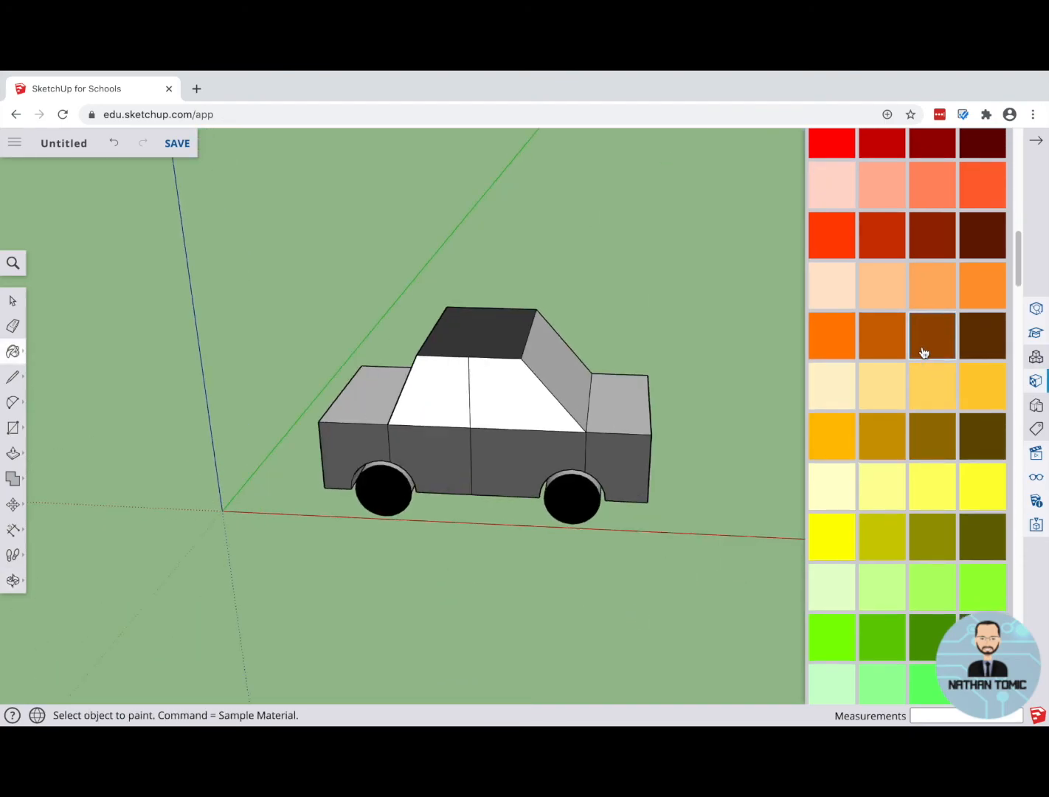
{"action": "scroll", "coordinate": [913, 521], "scroll_direction": "down", "scroll_amount": 2}
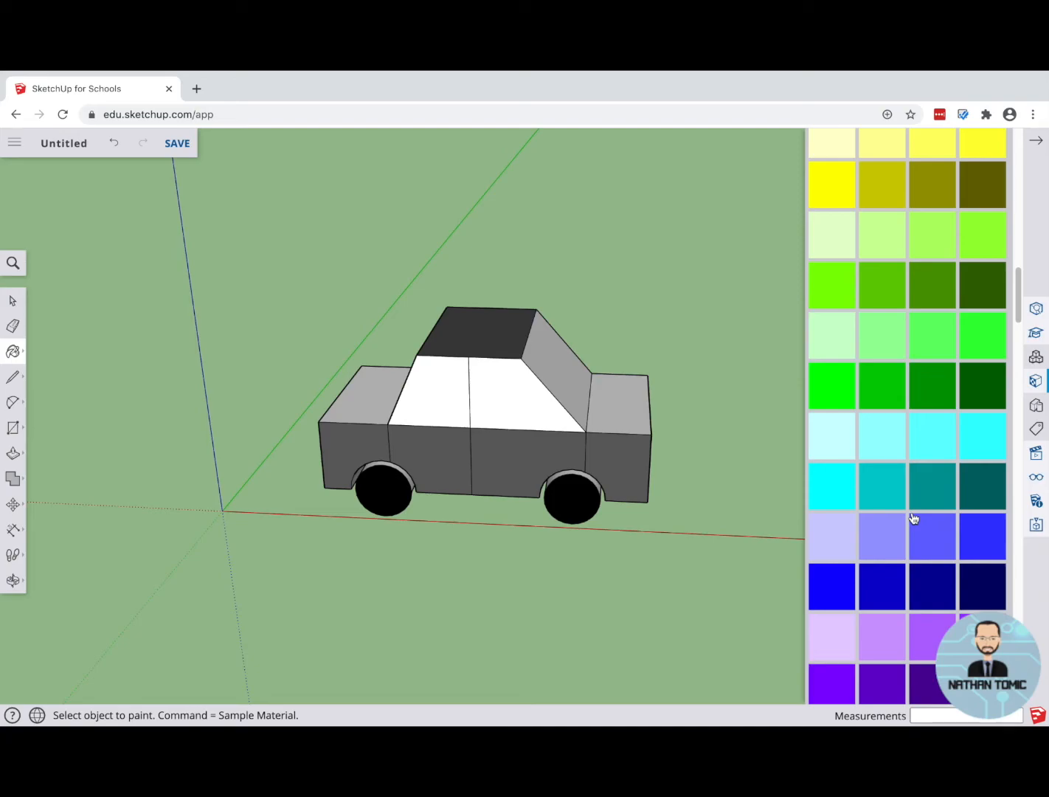
{"action": "scroll", "coordinate": [914, 520], "scroll_direction": "down", "scroll_amount": 3}
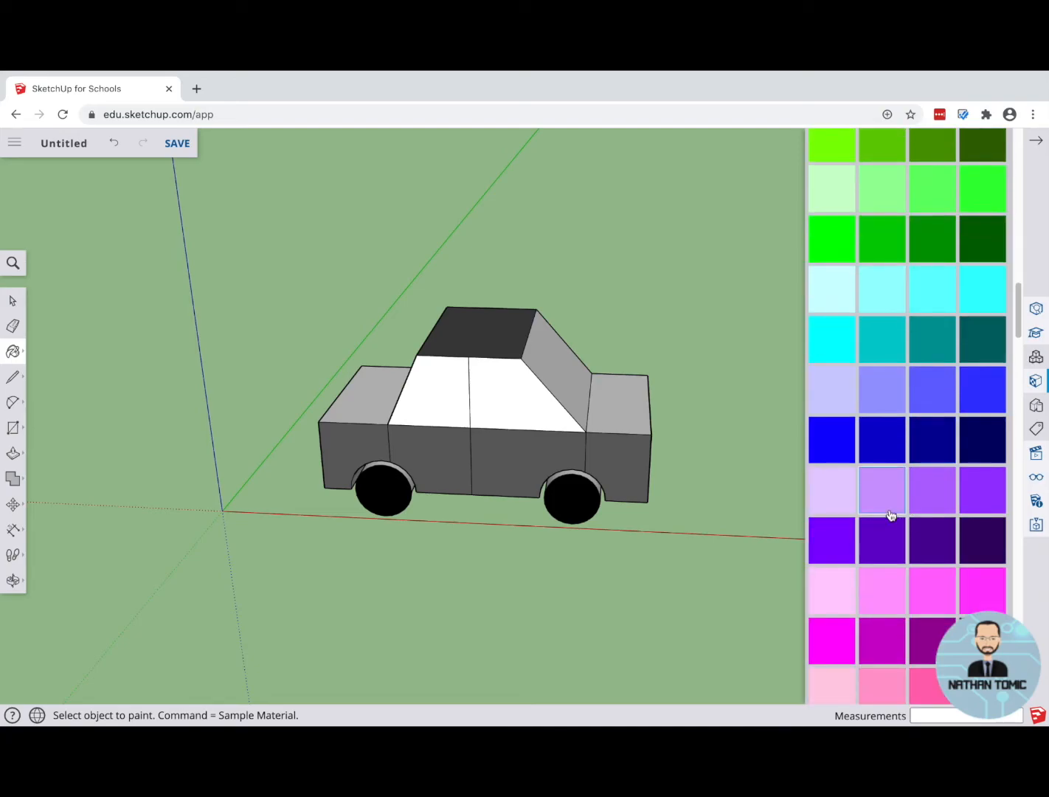
{"action": "scroll", "coordinate": [890, 516], "scroll_direction": "down", "scroll_amount": 2}
{"action": "scroll", "coordinate": [892, 505], "scroll_direction": "up", "scroll_amount": 12}
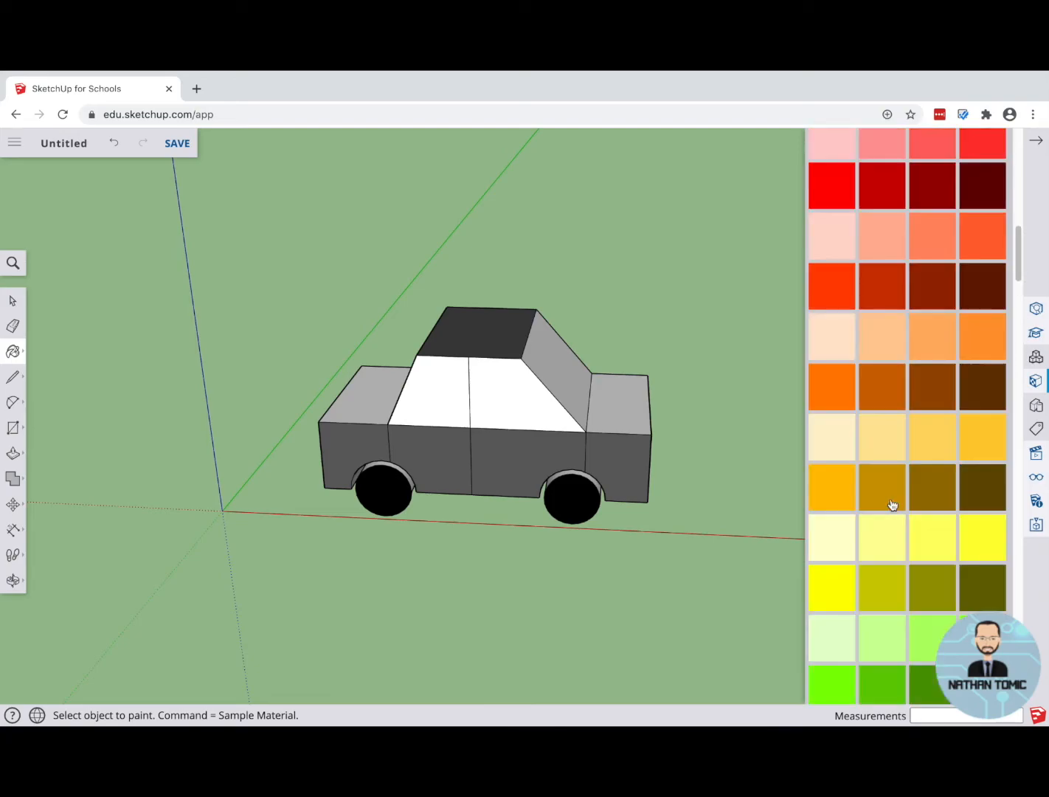
{"action": "scroll", "coordinate": [893, 505], "scroll_direction": "down", "scroll_amount": 2}
{"action": "scroll", "coordinate": [891, 504], "scroll_direction": "down", "scroll_amount": 15}
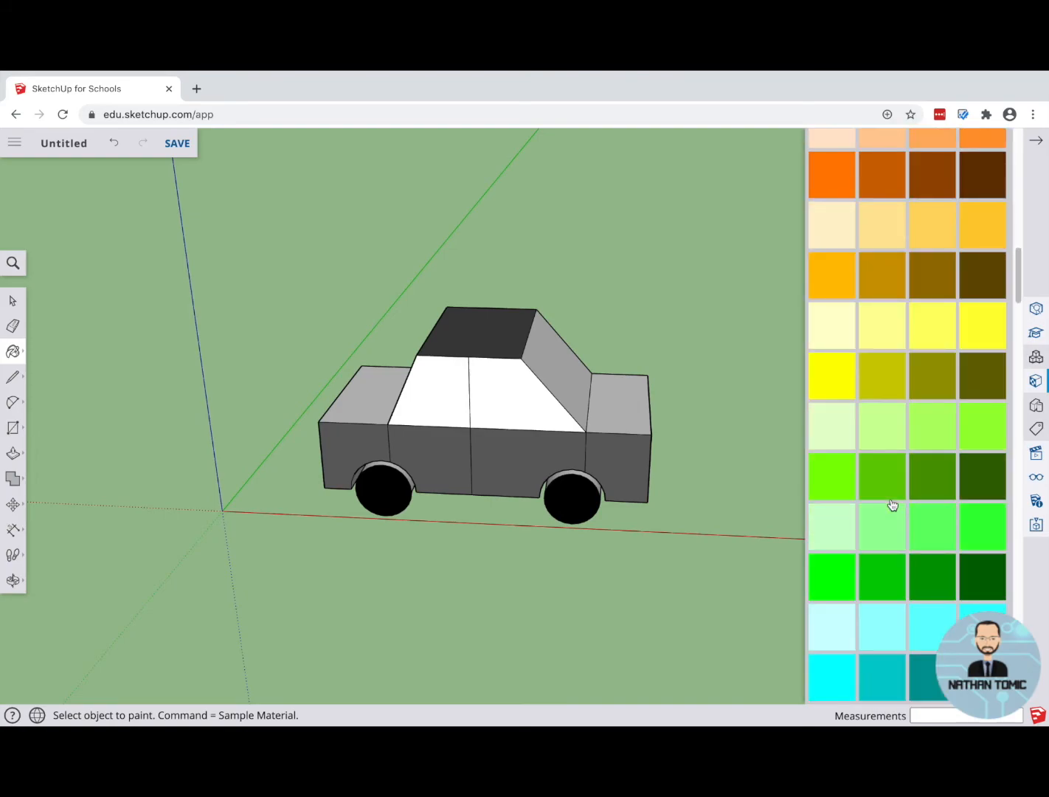
{"action": "scroll", "coordinate": [892, 506], "scroll_direction": "up", "scroll_amount": 1}
Step: Paint the windshield with the translucent blue glass from the Glass and Mirrors materials and view the interior through it
{"action": "key", "text": "o"}
{"action": "left_click_drag", "start_coordinate": [342, 321], "coordinate": [237, 373]}
{"action": "key", "text": "b"}
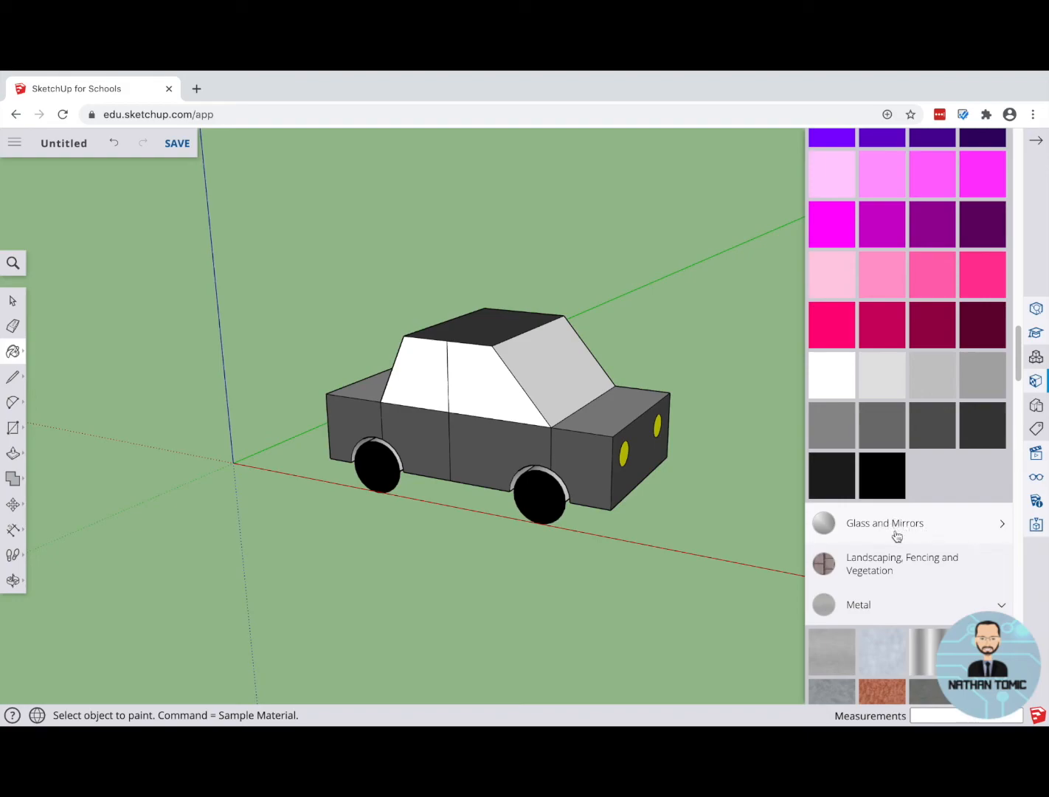
{"action": "left_click", "coordinate": [928, 537]}
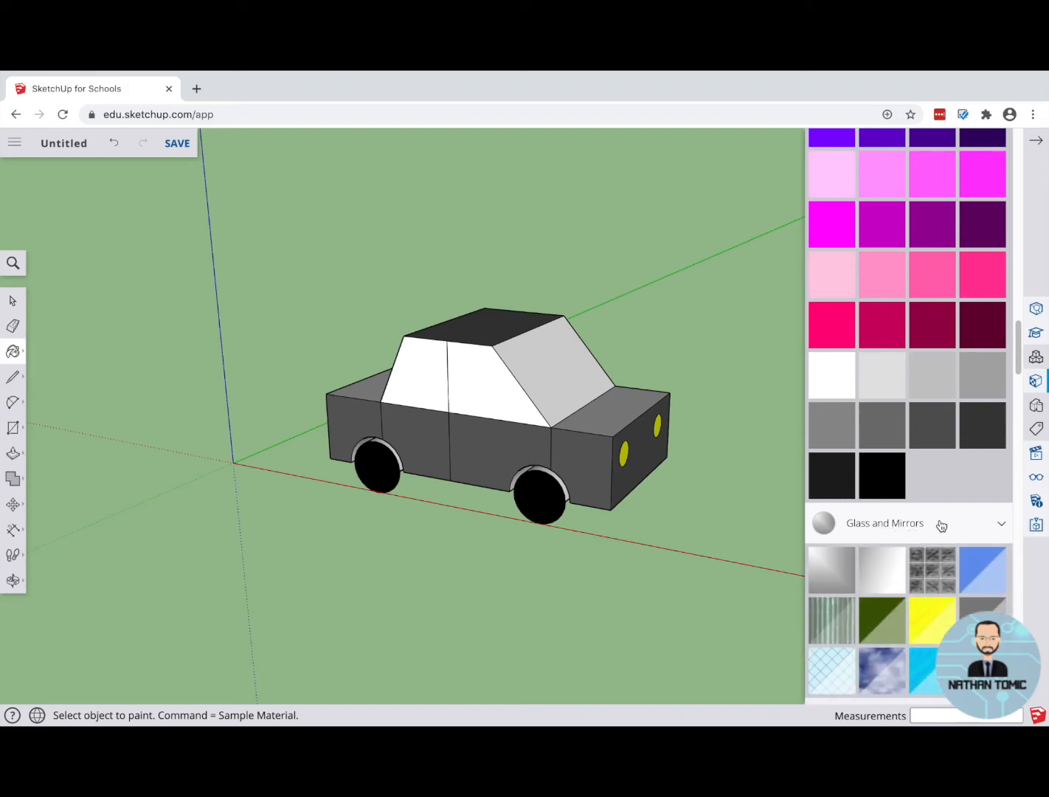
{"action": "scroll", "coordinate": [937, 520], "scroll_direction": "down", "scroll_amount": 2}
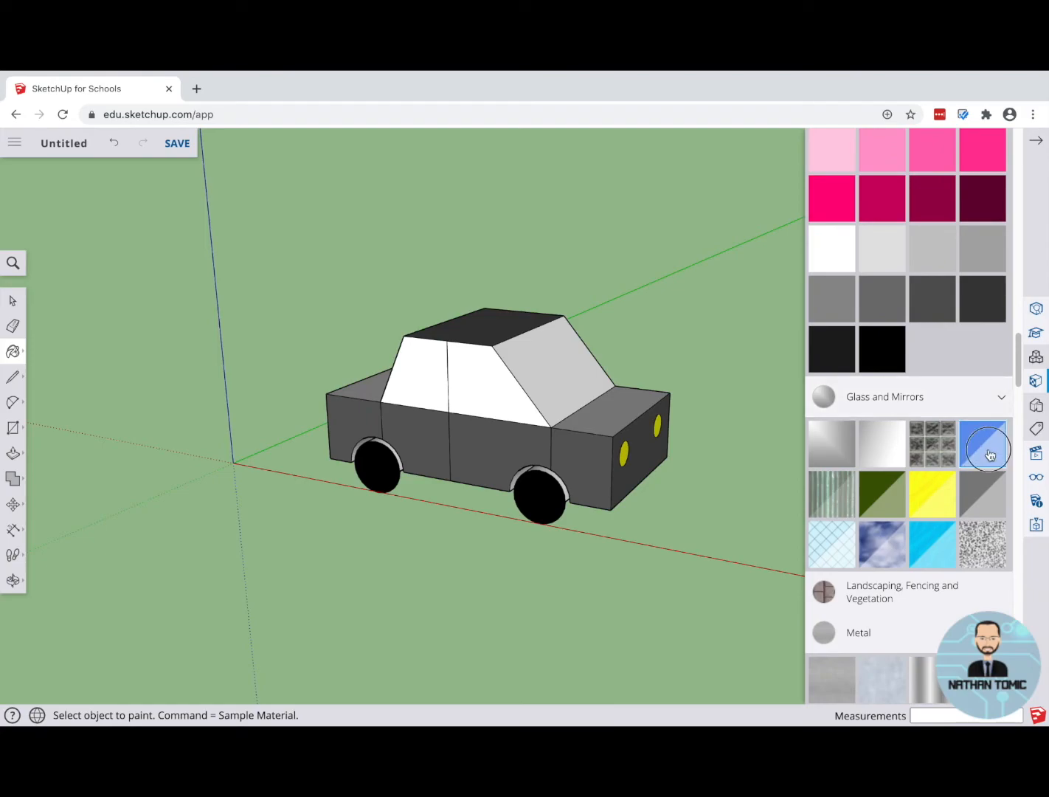
{"action": "middle_click_drag", "start_coordinate": [669, 323], "coordinate": [573, 381]}
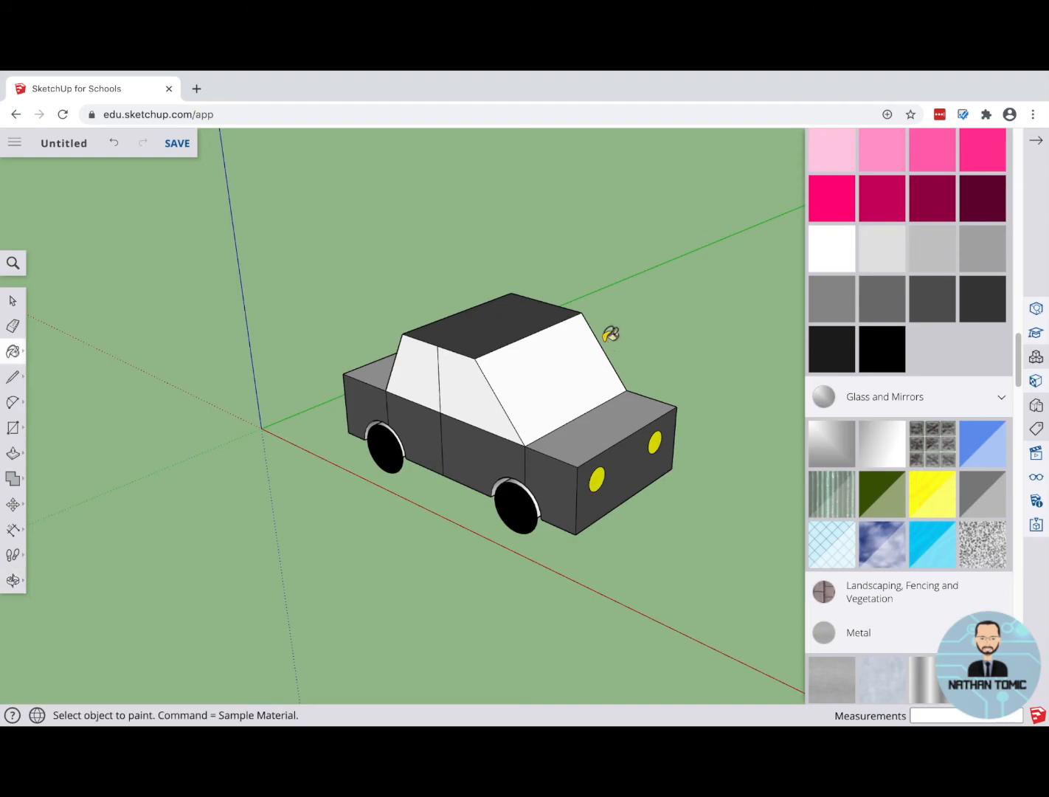
{"action": "left_click", "coordinate": [561, 387]}
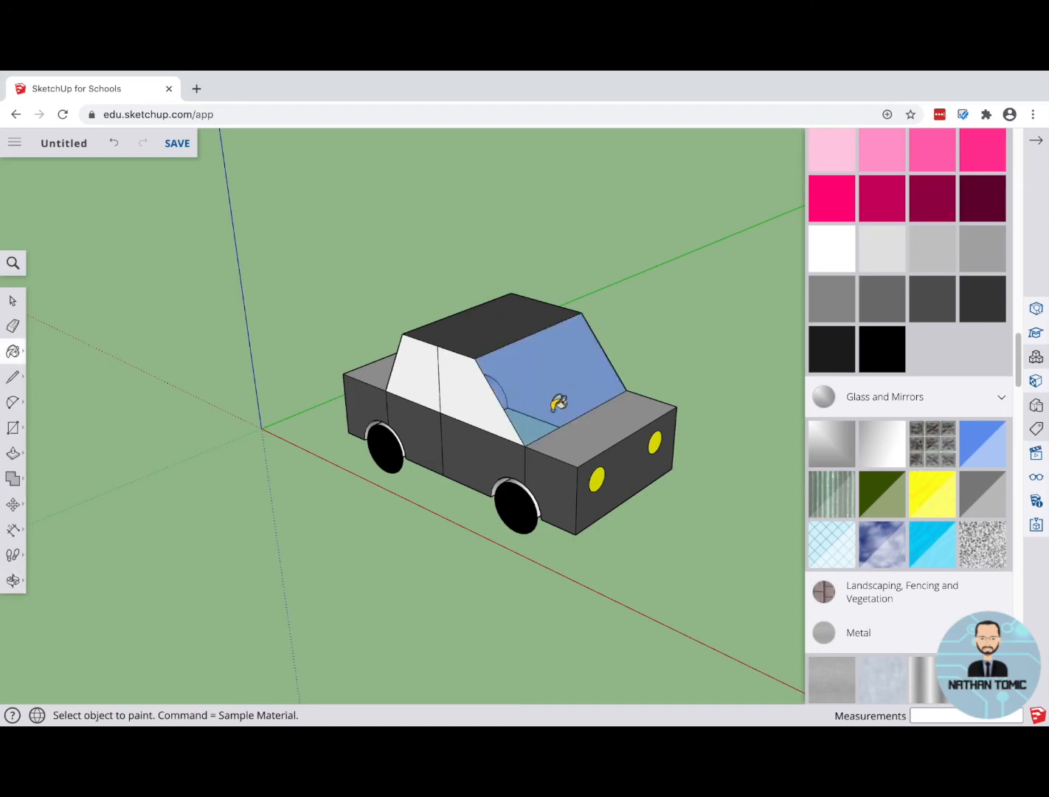
{"action": "mouse_move", "coordinate": [558, 375]}
{"action": "middle_mouse_down"}
{"action": "mouse_move", "coordinate": [594, 343]}
{"action": "mouse_move", "coordinate": [506, 405]}
{"action": "mouse_move", "coordinate": [445, 425]}
{"action": "mouse_move", "coordinate": [279, 424]}
{"action": "mouse_move", "coordinate": [285, 419]}
{"action": "middle_mouse_up"}
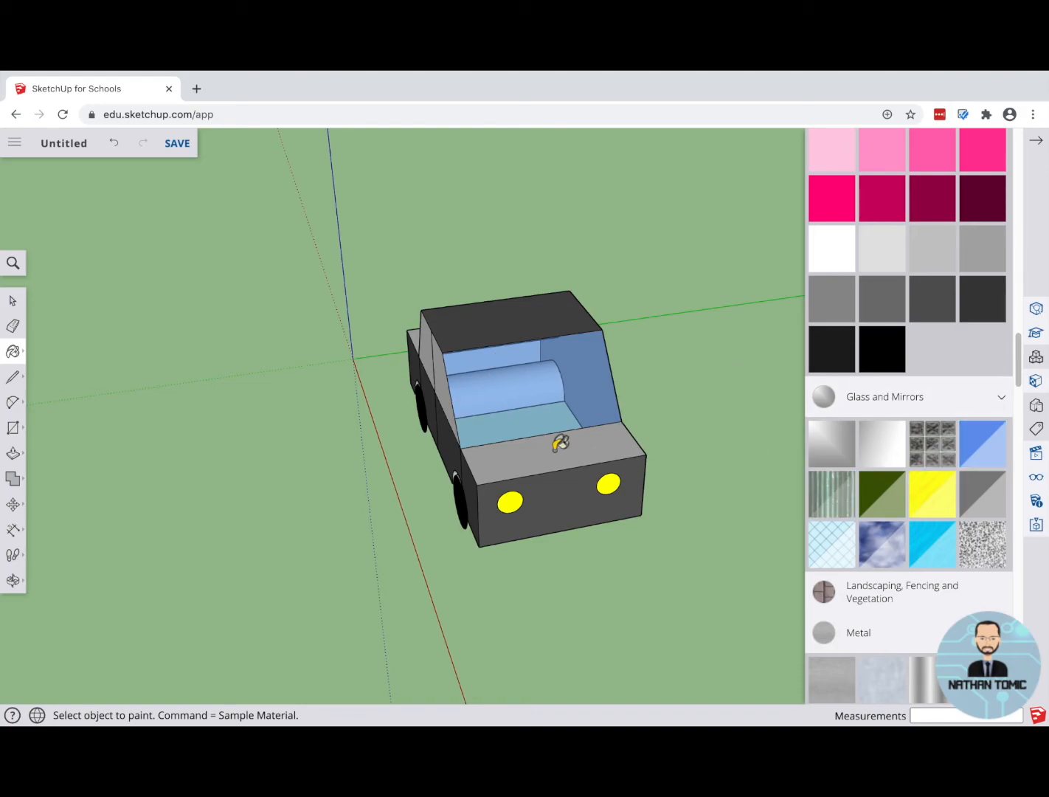
{"action": "mouse_move", "coordinate": [333, 415]}
{"action": "middle_mouse_down"}
{"action": "mouse_move", "coordinate": [470, 426]}
{"action": "mouse_move", "coordinate": [521, 417]}
{"action": "middle_mouse_up"}
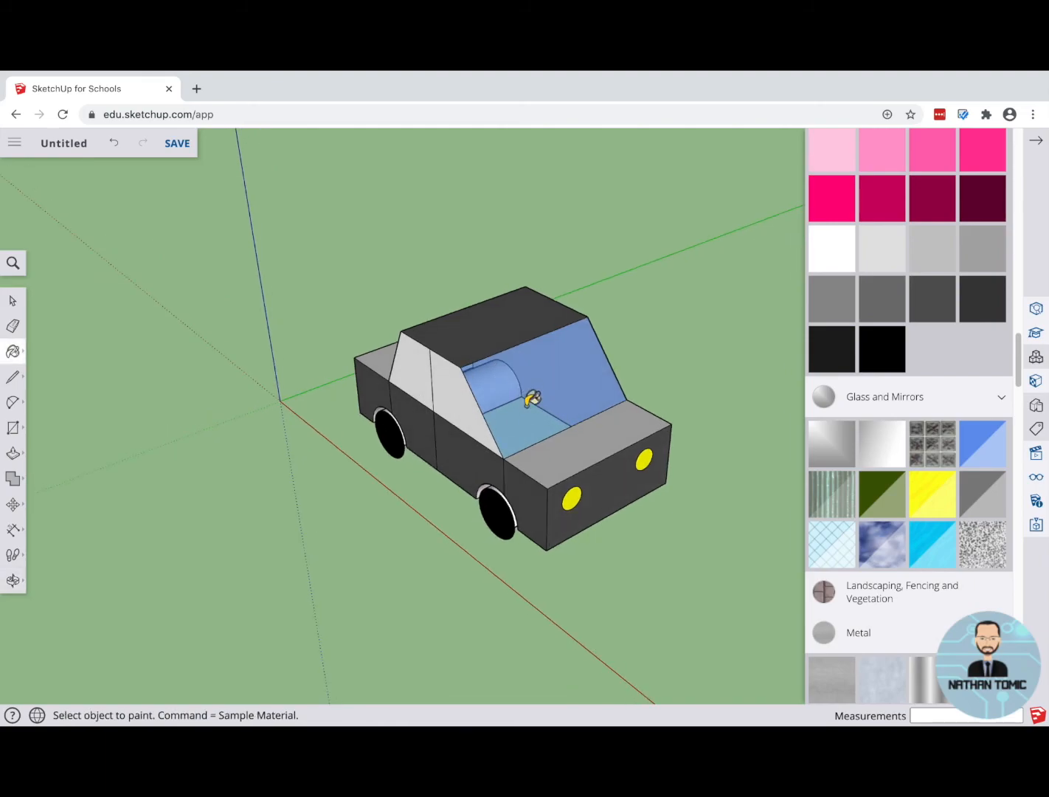
Step: Try the grey mirror material and the light blue cross-hatched glass on the windshield
{"action": "left_click", "coordinate": [832, 454]}
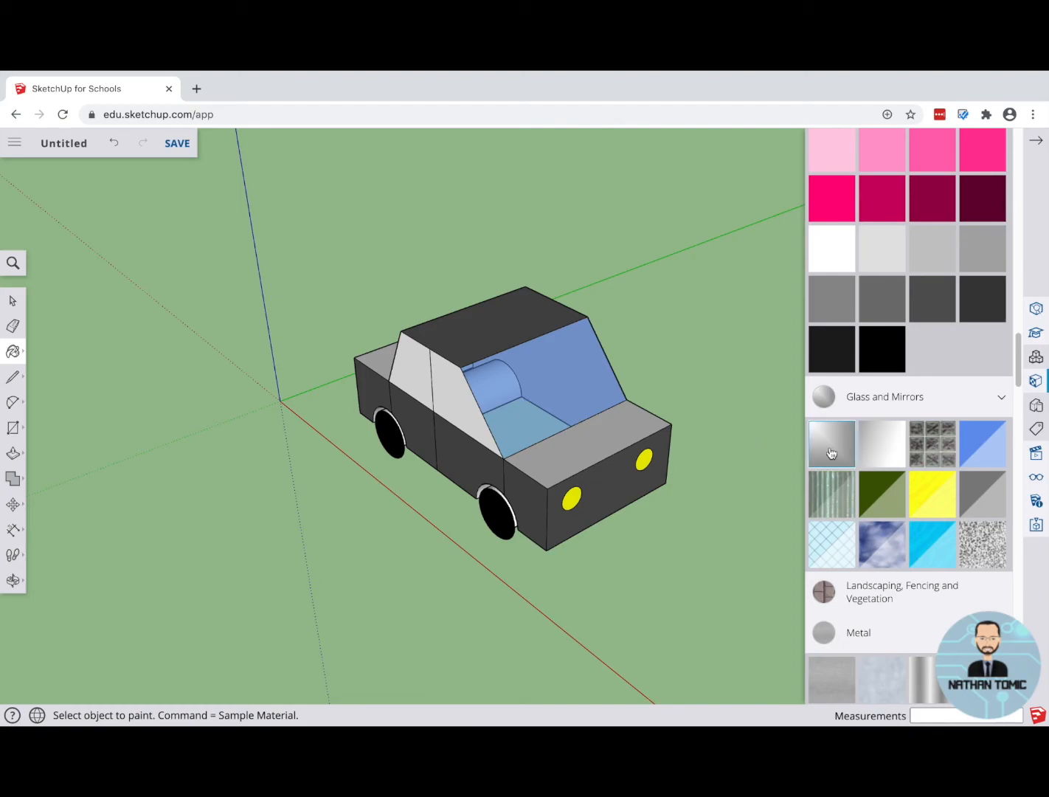
{"action": "left_click", "coordinate": [551, 389]}
{"action": "mouse_move", "coordinate": [453, 407]}
{"action": "middle_mouse_down"}
{"action": "mouse_move", "coordinate": [433, 470]}
{"action": "mouse_move", "coordinate": [546, 535]}
{"action": "mouse_move", "coordinate": [585, 499]}
{"action": "mouse_move", "coordinate": [498, 404]}
{"action": "middle_mouse_up"}
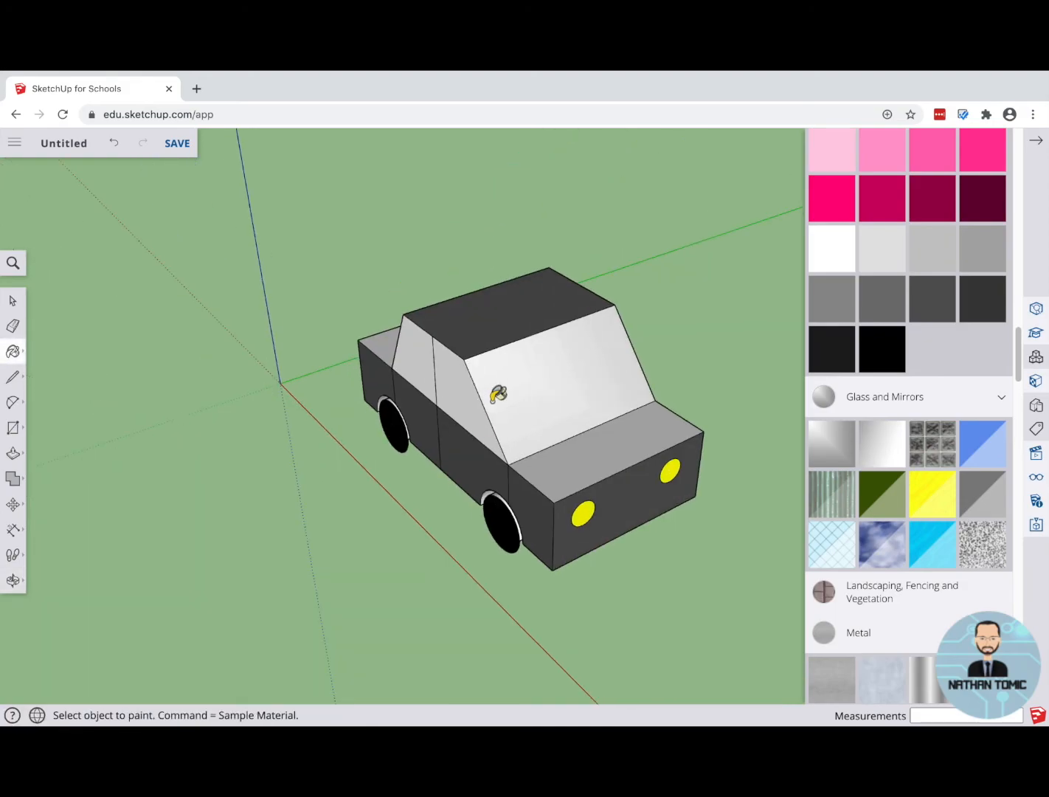
{"action": "left_click", "coordinate": [836, 565]}
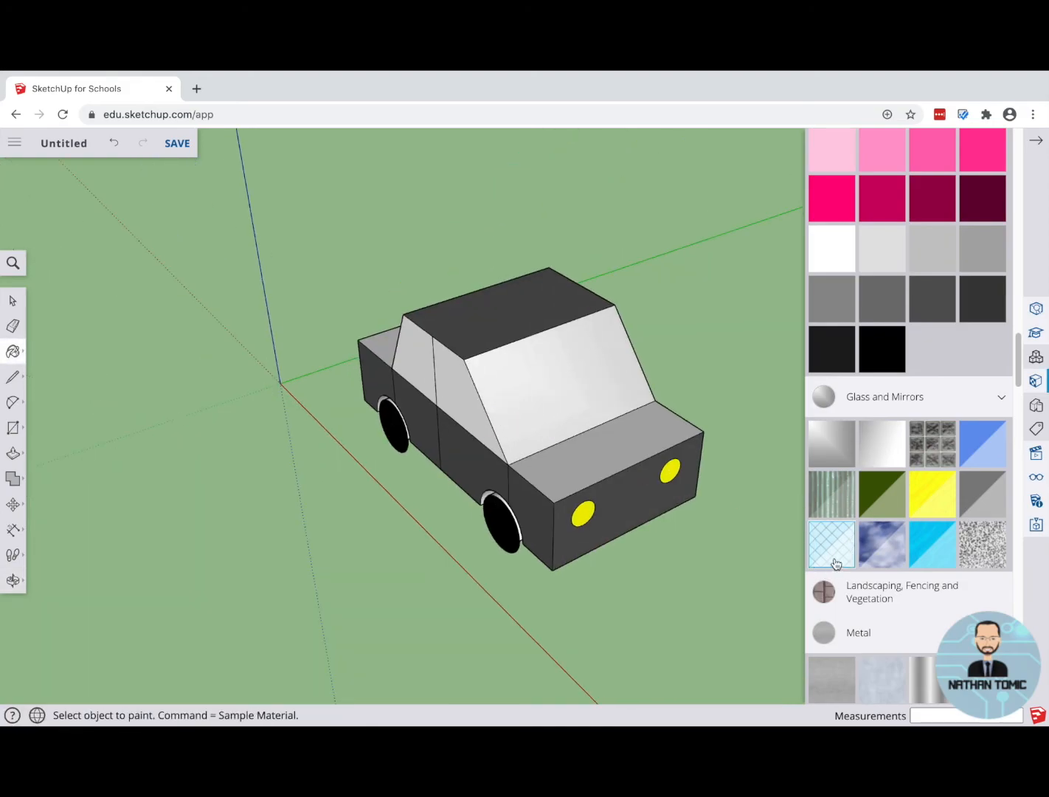
{"action": "left_click", "coordinate": [535, 391]}
{"action": "scroll", "coordinate": [525, 402], "scroll_direction": "up", "scroll_amount": 8}
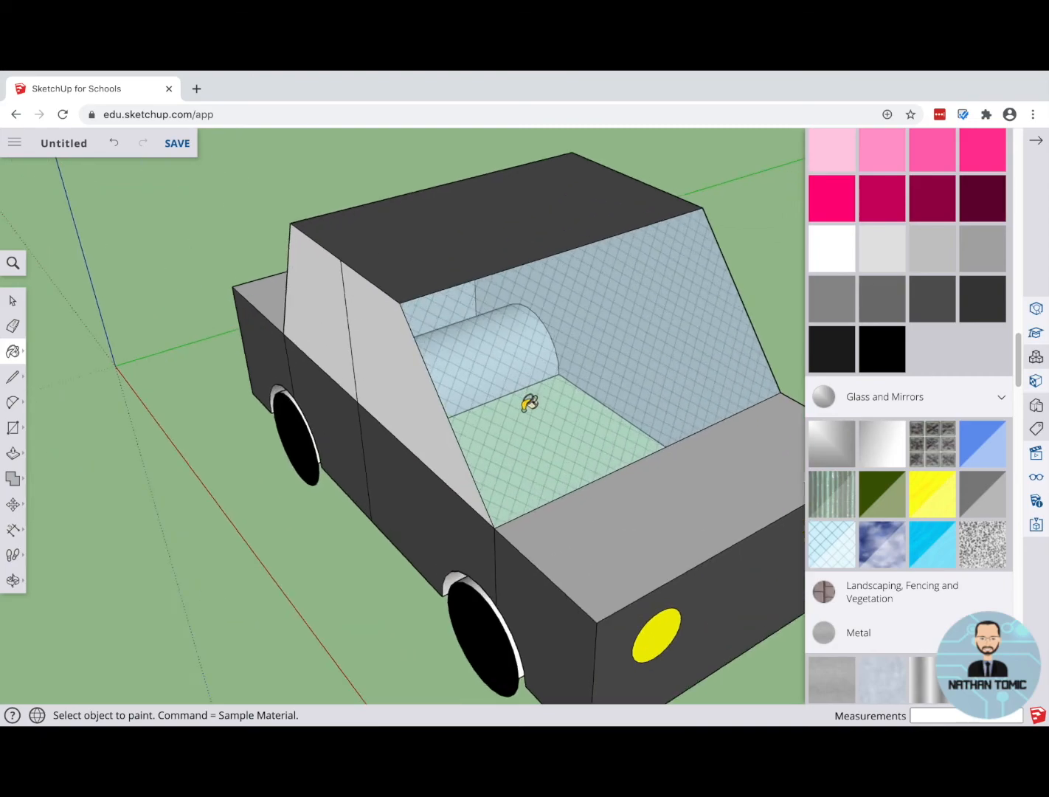
{"action": "scroll", "coordinate": [515, 340], "scroll_direction": "down", "scroll_amount": 8}
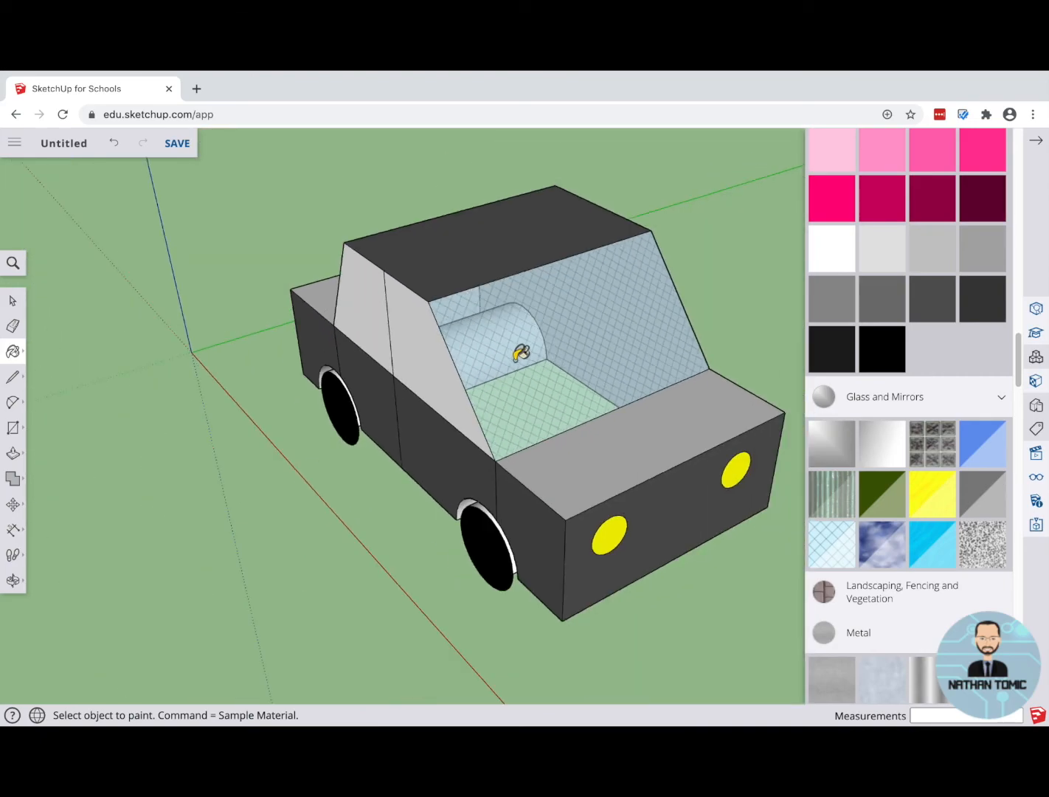
{"action": "mouse_move", "coordinate": [499, 350]}
{"action": "middle_mouse_down"}
{"action": "mouse_move", "coordinate": [603, 367]}
{"action": "mouse_move", "coordinate": [621, 311]}
{"action": "mouse_move", "coordinate": [445, 338]}
{"action": "mouse_move", "coordinate": [567, 363]}
{"action": "middle_mouse_up"}
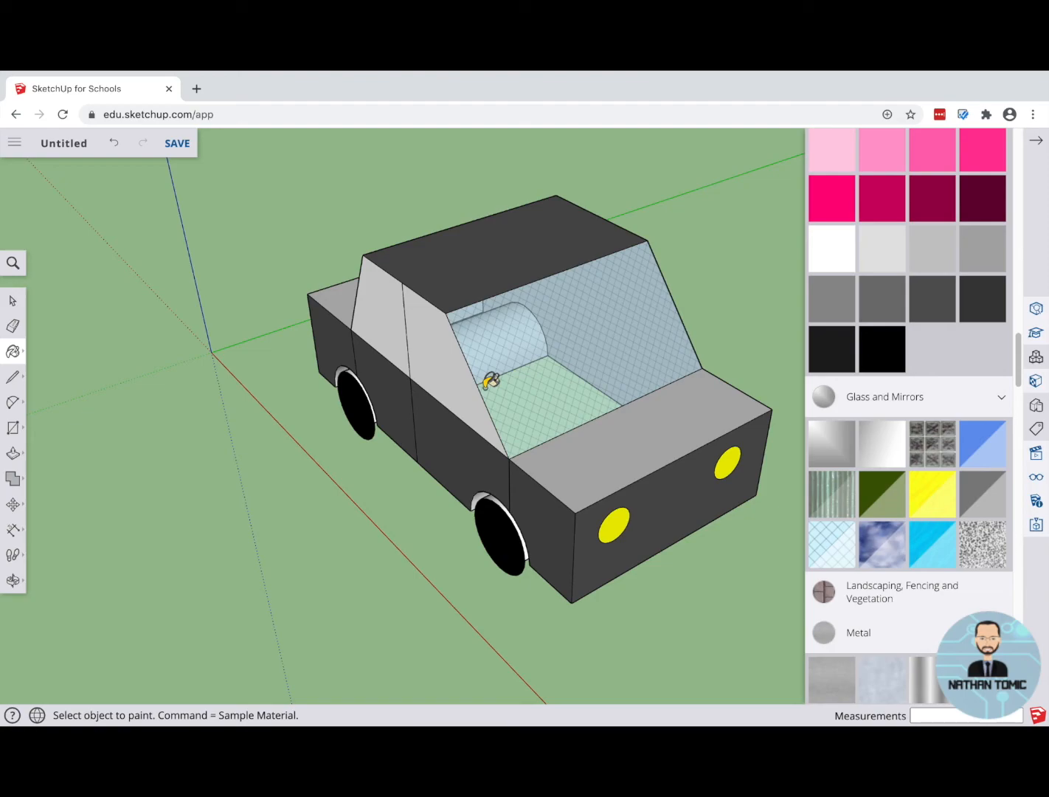
Step: Paint the windshield, both near-side windows and the rear window with the translucent blue glass
{"action": "left_click", "coordinate": [983, 443]}
{"action": "left_click", "coordinate": [522, 380]}
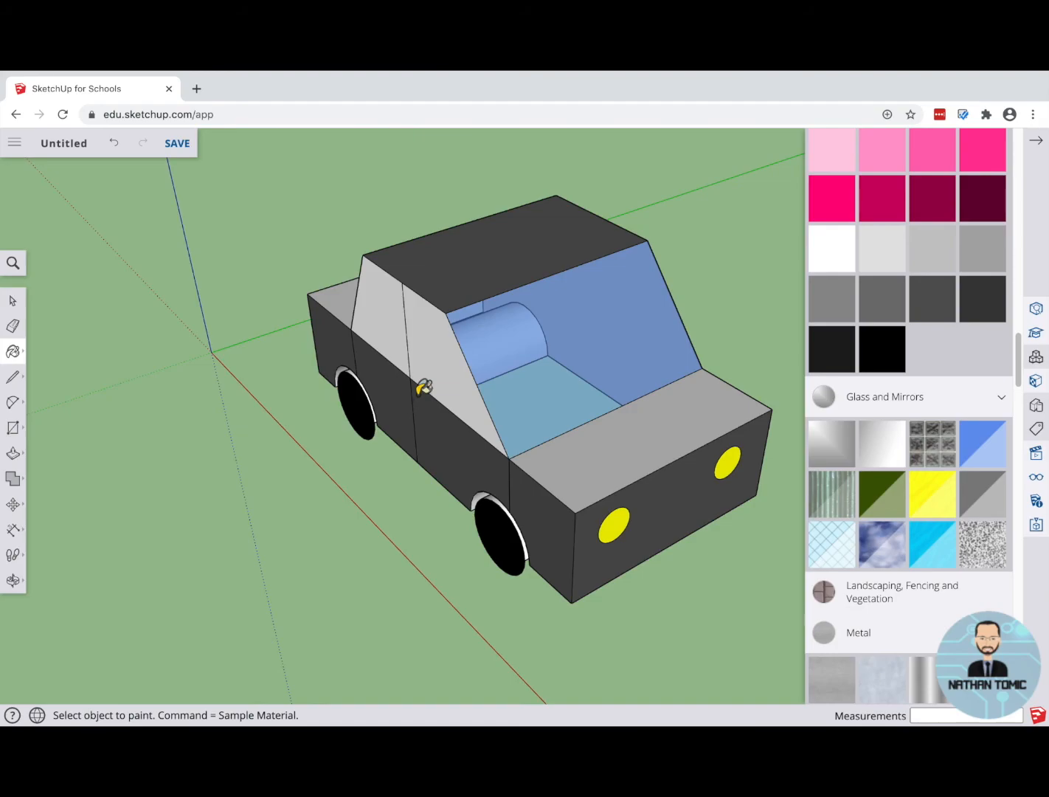
{"action": "left_click", "coordinate": [423, 353]}
{"action": "left_click", "coordinate": [384, 329]}
{"action": "mouse_move", "coordinate": [318, 331]}
{"action": "middle_mouse_down"}
{"action": "mouse_move", "coordinate": [608, 448]}
{"action": "mouse_move", "coordinate": [472, 433]}
{"action": "middle_mouse_up"}
{"action": "left_click", "coordinate": [383, 379]}
{"action": "mouse_move", "coordinate": [471, 545]}
{"action": "middle_mouse_down"}
{"action": "mouse_move", "coordinate": [394, 422]}
{"action": "mouse_move", "coordinate": [367, 227]}
{"action": "mouse_move", "coordinate": [298, 391]}
{"action": "mouse_move", "coordinate": [243, 426]}
{"action": "mouse_move", "coordinate": [138, 380]}
{"action": "mouse_move", "coordinate": [44, 373]}
{"action": "middle_mouse_up"}
{"action": "left_click", "coordinate": [13, 351]}
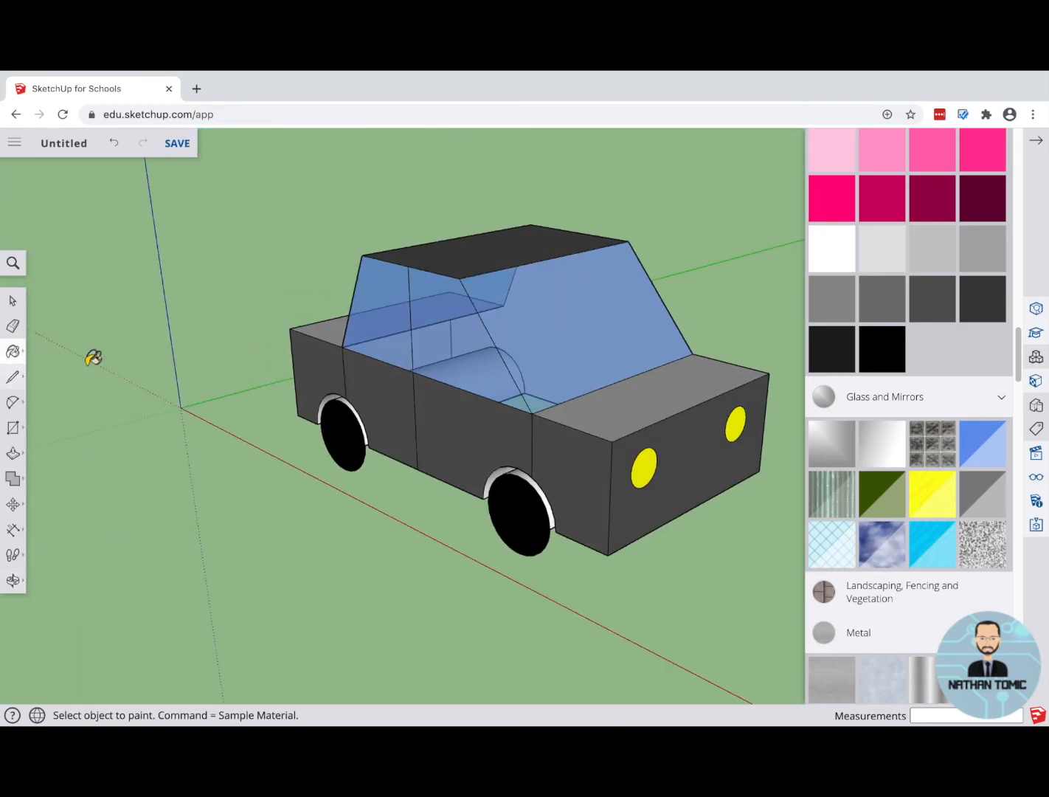
Step: Inspect the finished car from above, the side, the front and the rear, including the interior through the blue glass
{"action": "mouse_move", "coordinate": [503, 387]}
{"action": "middle_mouse_down"}
{"action": "mouse_move", "coordinate": [477, 382]}
{"action": "mouse_move", "coordinate": [498, 453]}
{"action": "middle_mouse_up"}
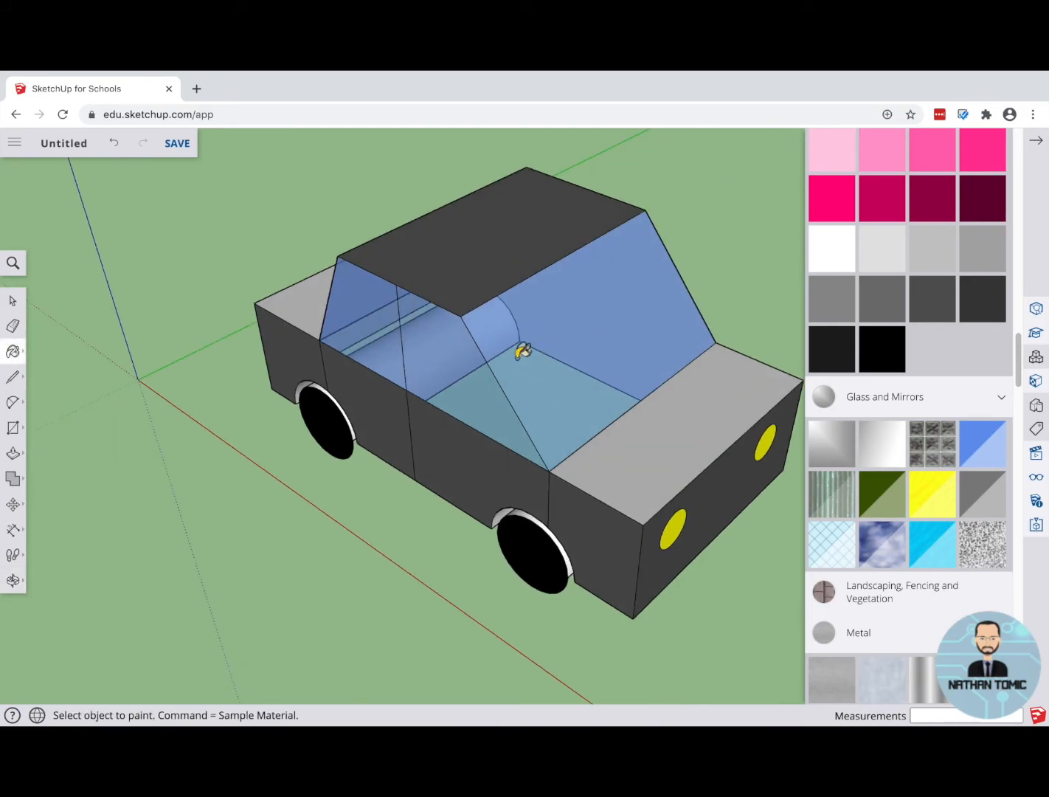
{"action": "mouse_move", "coordinate": [376, 362]}
{"action": "middle_mouse_down"}
{"action": "mouse_move", "coordinate": [558, 385]}
{"action": "mouse_move", "coordinate": [638, 351]}
{"action": "mouse_move", "coordinate": [660, 296]}
{"action": "mouse_move", "coordinate": [532, 329]}
{"action": "mouse_move", "coordinate": [548, 347]}
{"action": "middle_mouse_up"}
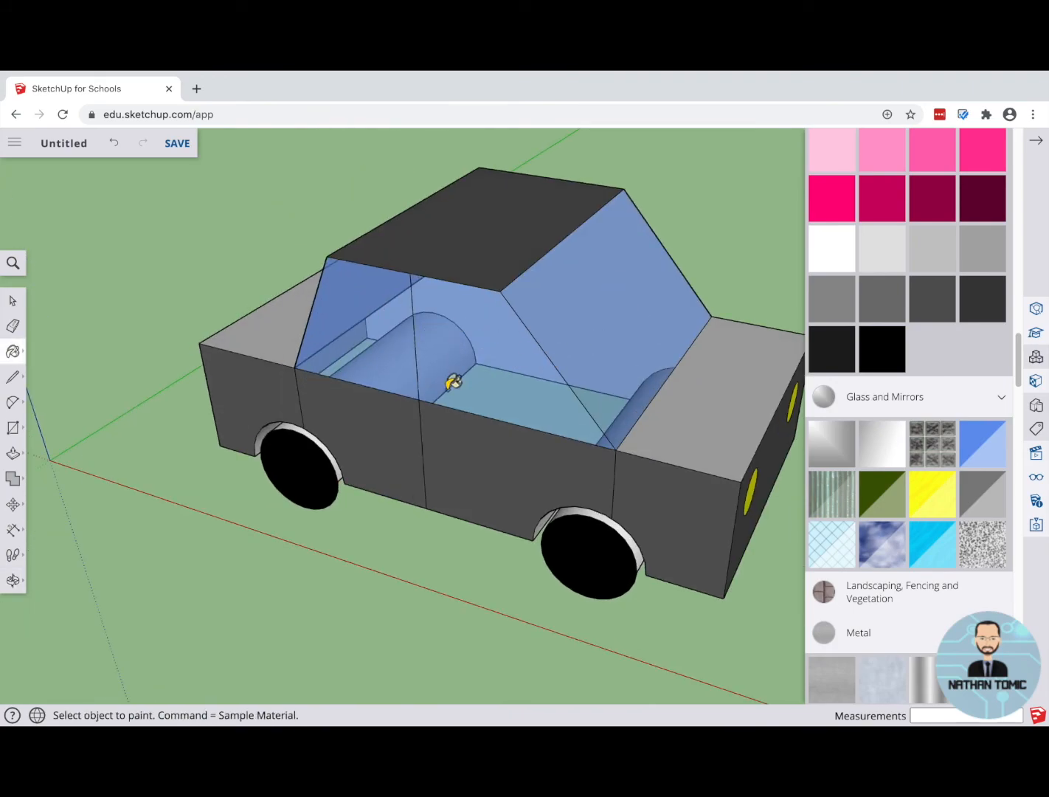
{"action": "middle_click_drag", "start_coordinate": [431, 562], "coordinate": [467, 430]}
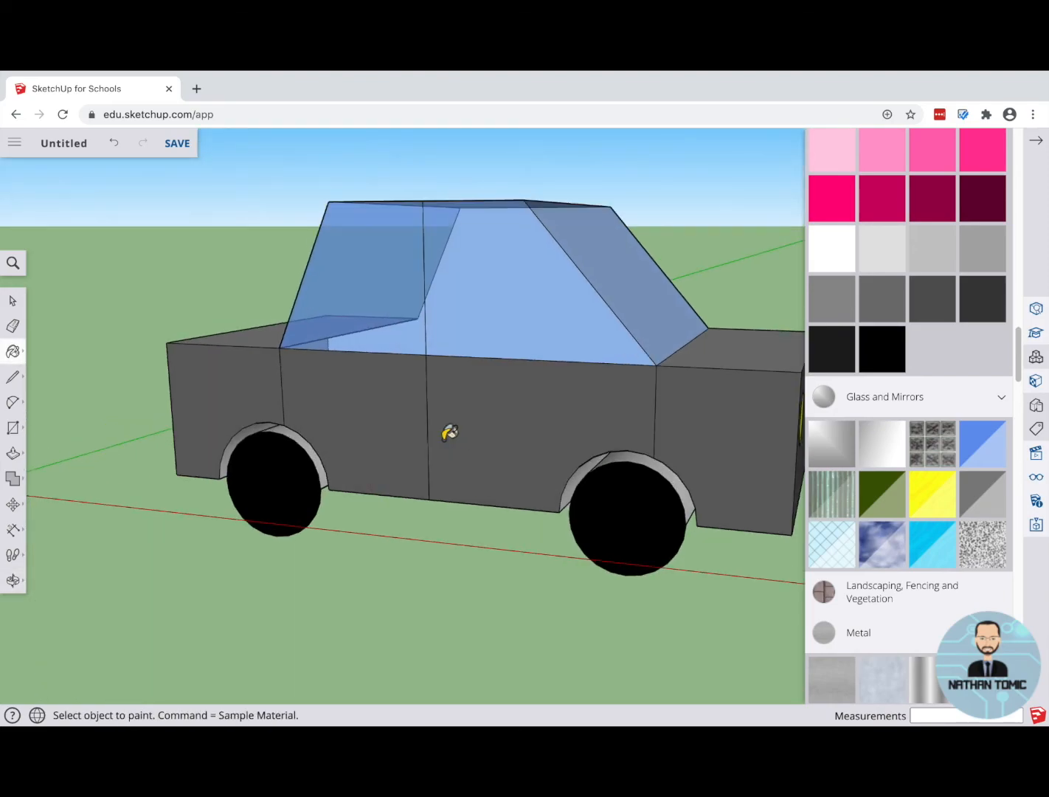
{"action": "scroll", "coordinate": [443, 432], "scroll_direction": "down", "scroll_amount": 5}
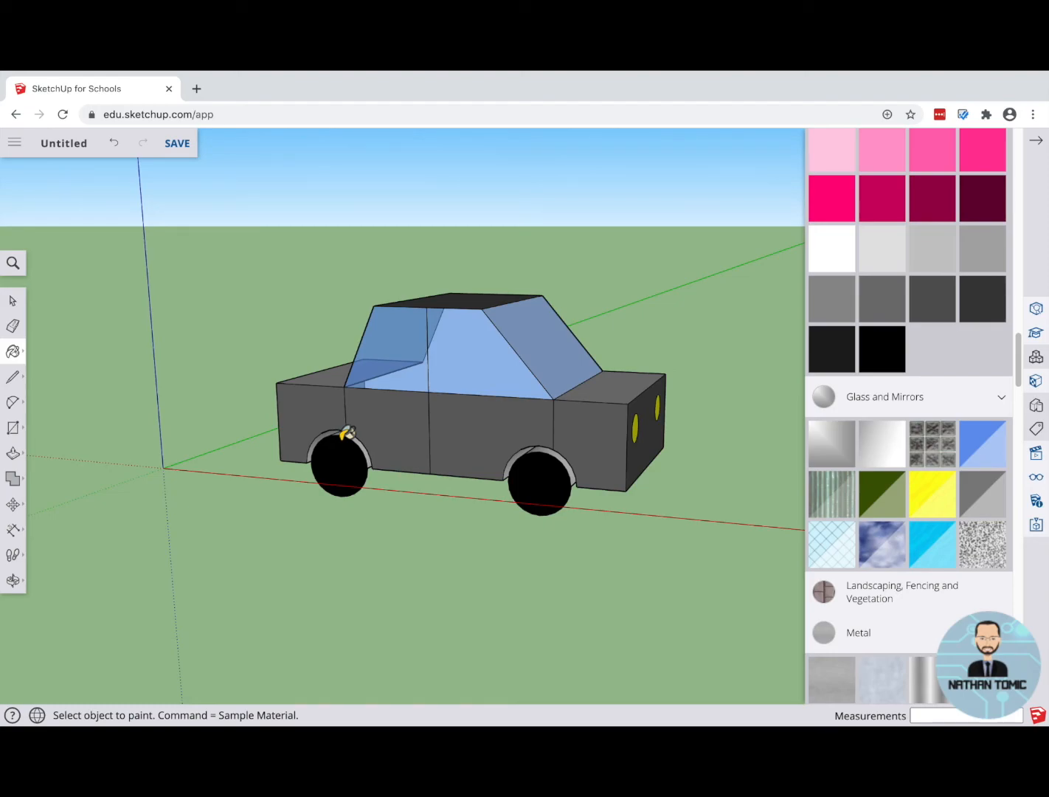
{"action": "middle_click_drag", "start_coordinate": [218, 413], "coordinate": [293, 438]}
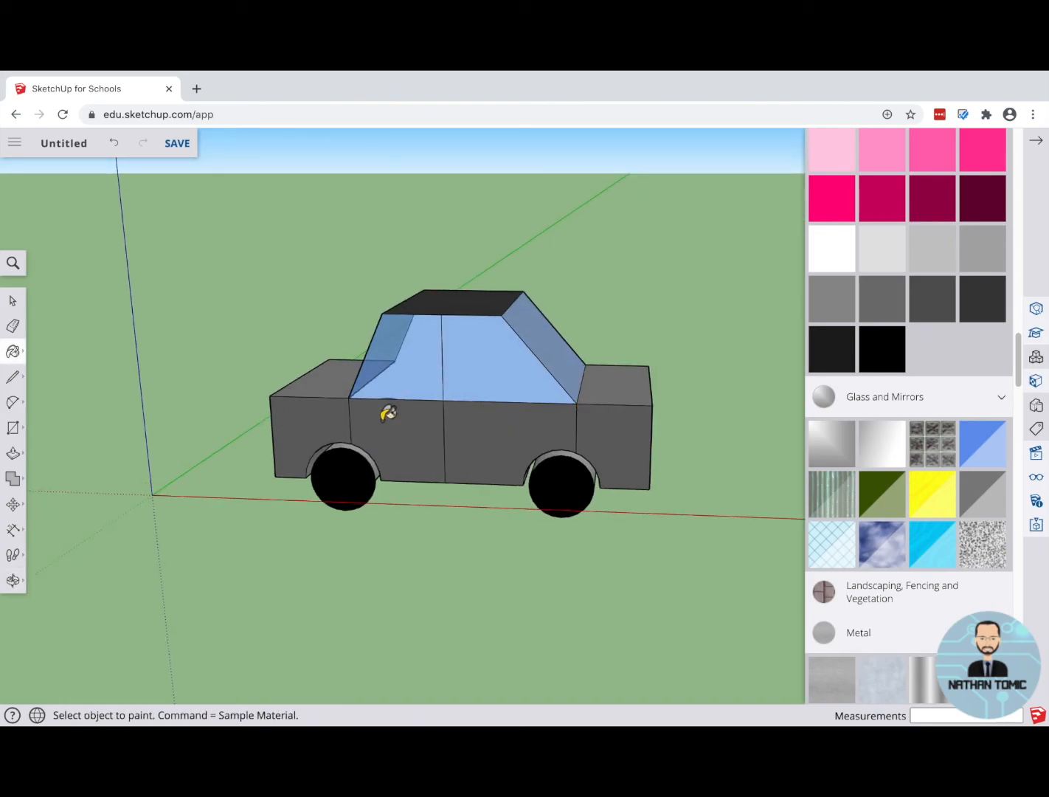
{"action": "mouse_move", "coordinate": [262, 410]}
{"action": "middle_mouse_down"}
{"action": "mouse_move", "coordinate": [340, 432]}
{"action": "mouse_move", "coordinate": [513, 387]}
{"action": "mouse_move", "coordinate": [577, 387]}
{"action": "mouse_move", "coordinate": [367, 417]}
{"action": "middle_mouse_up"}
{"action": "mouse_move", "coordinate": [588, 468]}
{"action": "middle_mouse_down"}
{"action": "mouse_move", "coordinate": [278, 458]}
{"action": "mouse_move", "coordinate": [309, 429]}
{"action": "middle_mouse_up"}
{"action": "middle_click_drag", "start_coordinate": [617, 440], "coordinate": [354, 462]}
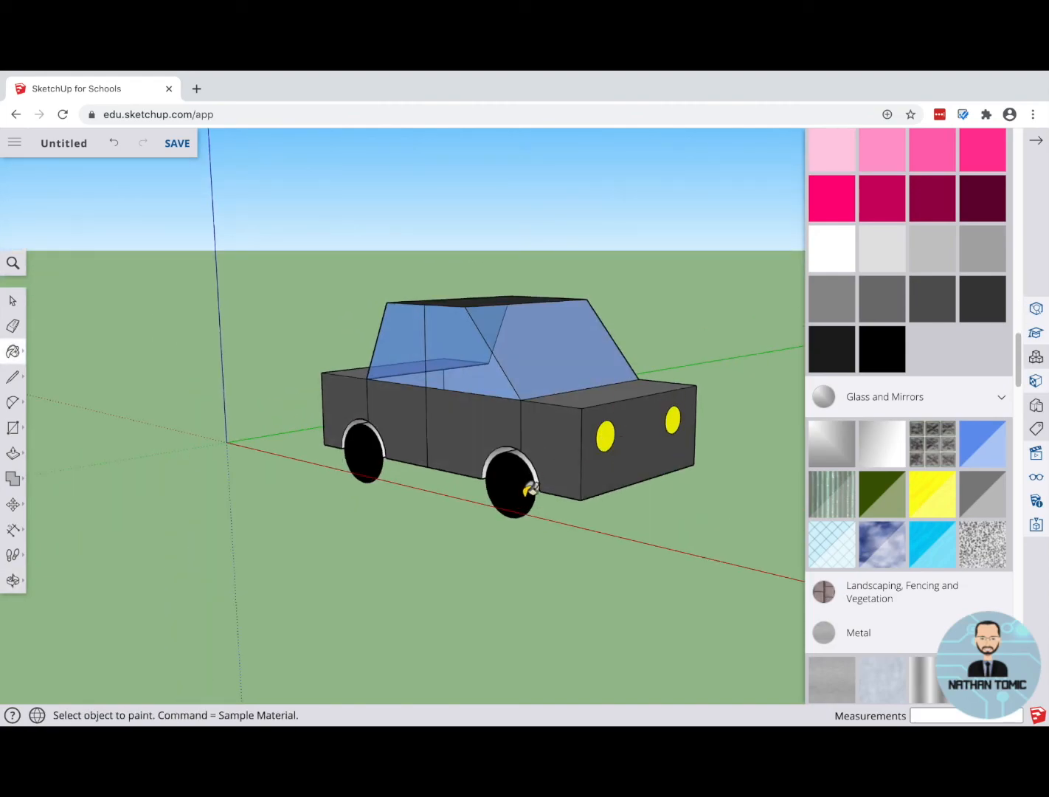
{"action": "mouse_move", "coordinate": [718, 498]}
{"action": "middle_mouse_down"}
{"action": "mouse_move", "coordinate": [56, 418]}
{"action": "mouse_move", "coordinate": [419, 451]}
{"action": "mouse_move", "coordinate": [457, 180]}
{"action": "mouse_move", "coordinate": [511, 435]}
{"action": "mouse_move", "coordinate": [696, 503]}
{"action": "mouse_move", "coordinate": [830, 493]}
{"action": "middle_mouse_up"}
{"action": "mouse_move", "coordinate": [412, 424]}
{"action": "middle_mouse_down"}
{"action": "mouse_move", "coordinate": [616, 445]}
{"action": "mouse_move", "coordinate": [527, 449]}
{"action": "mouse_move", "coordinate": [639, 439]}
{"action": "middle_mouse_up"}
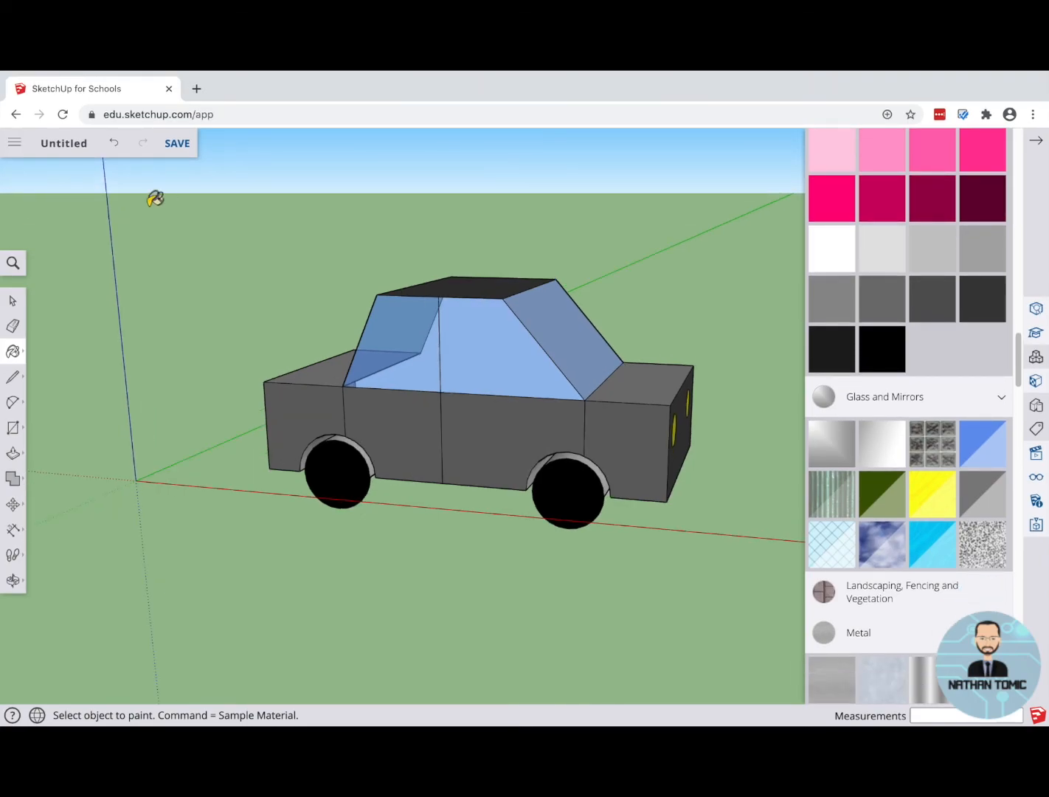
Step: Save the model in the Digital Technologies folder on OneDrive, named with the student's surname and first name followed by "car"
{"action": "left_click", "coordinate": [15, 145]}
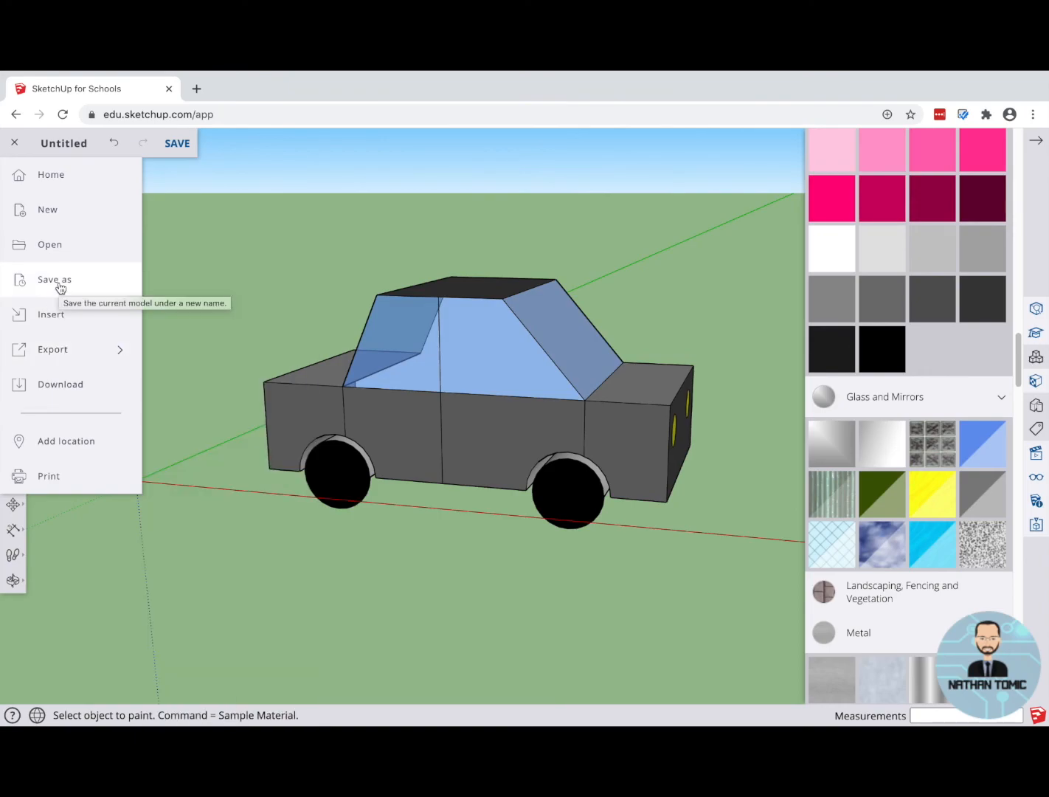
{"action": "left_click", "coordinate": [180, 145]}
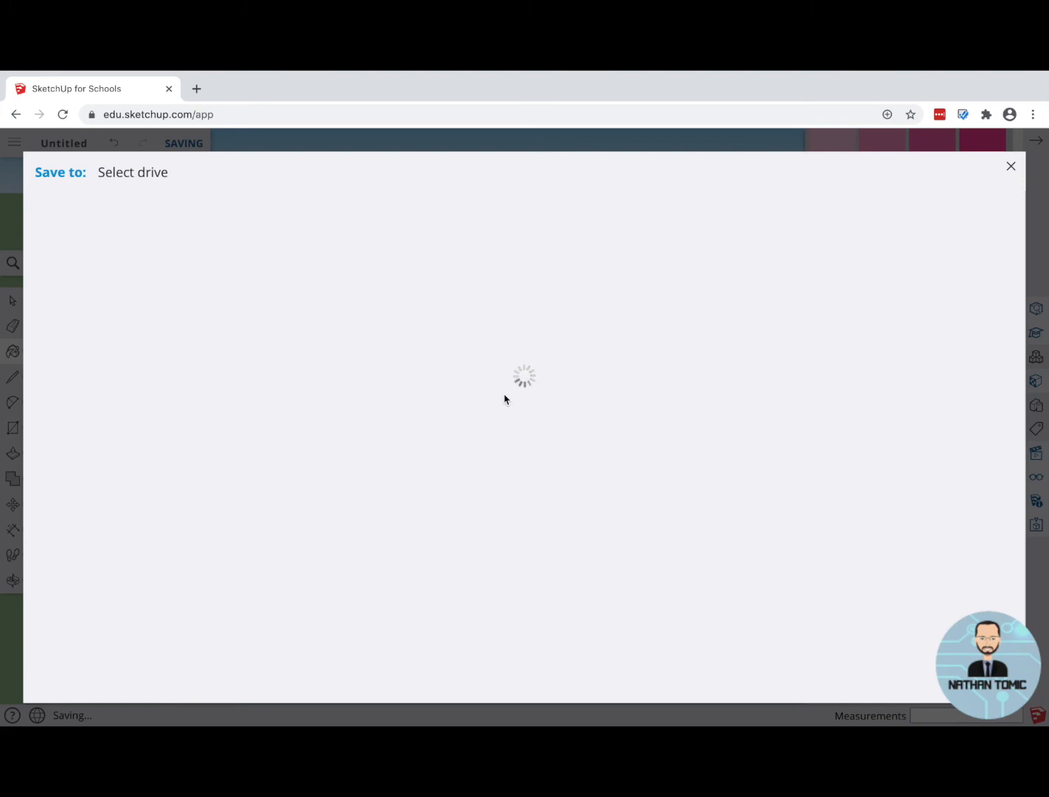
{"action": "left_click", "coordinate": [555, 593]}
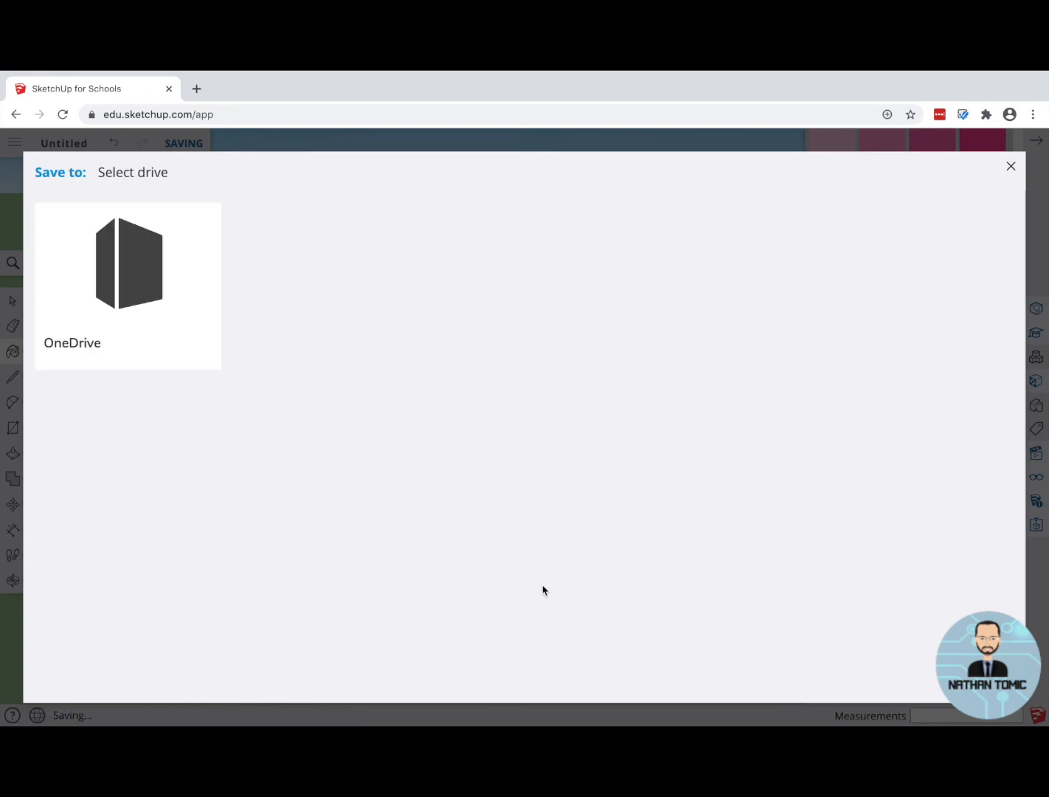
{"action": "left_click", "coordinate": [137, 284]}
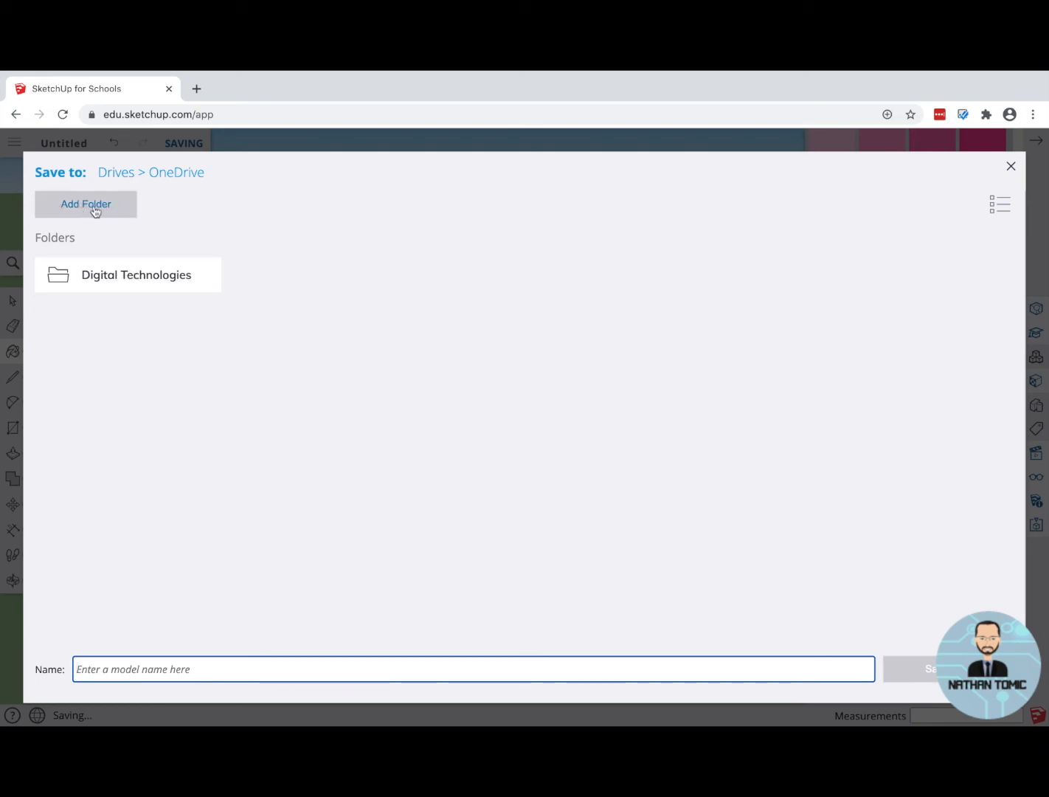
{"action": "left_click", "coordinate": [122, 285]}
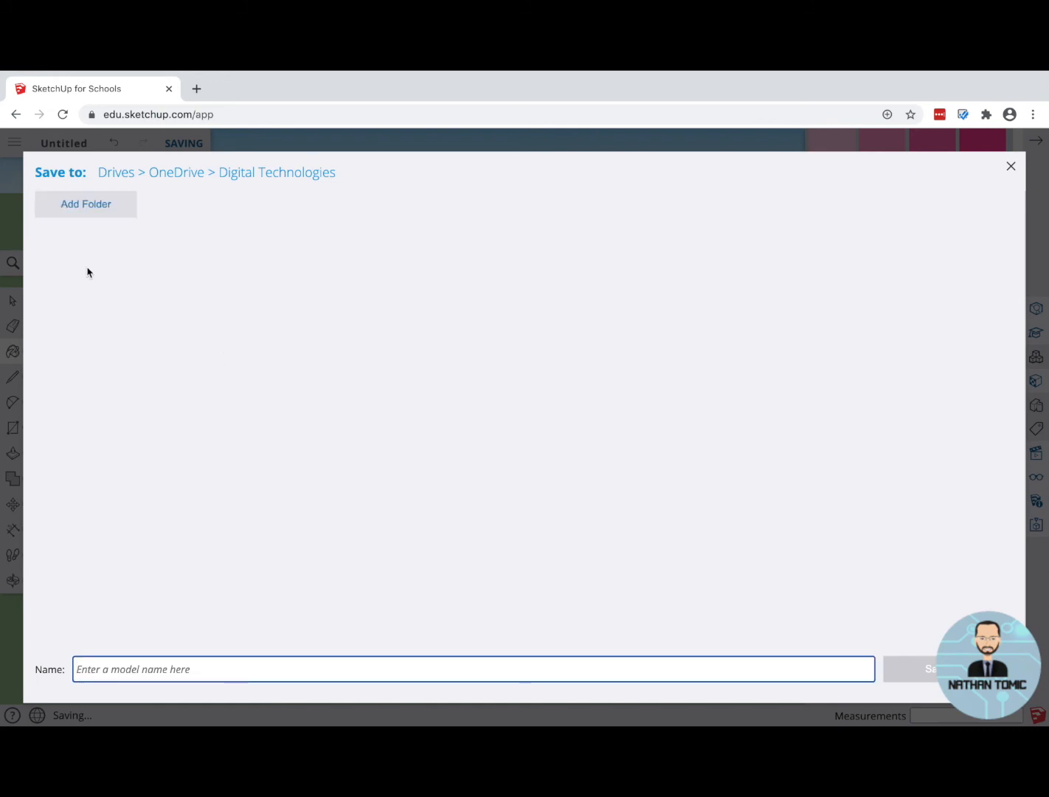
{"action": "left_click", "coordinate": [407, 672]}
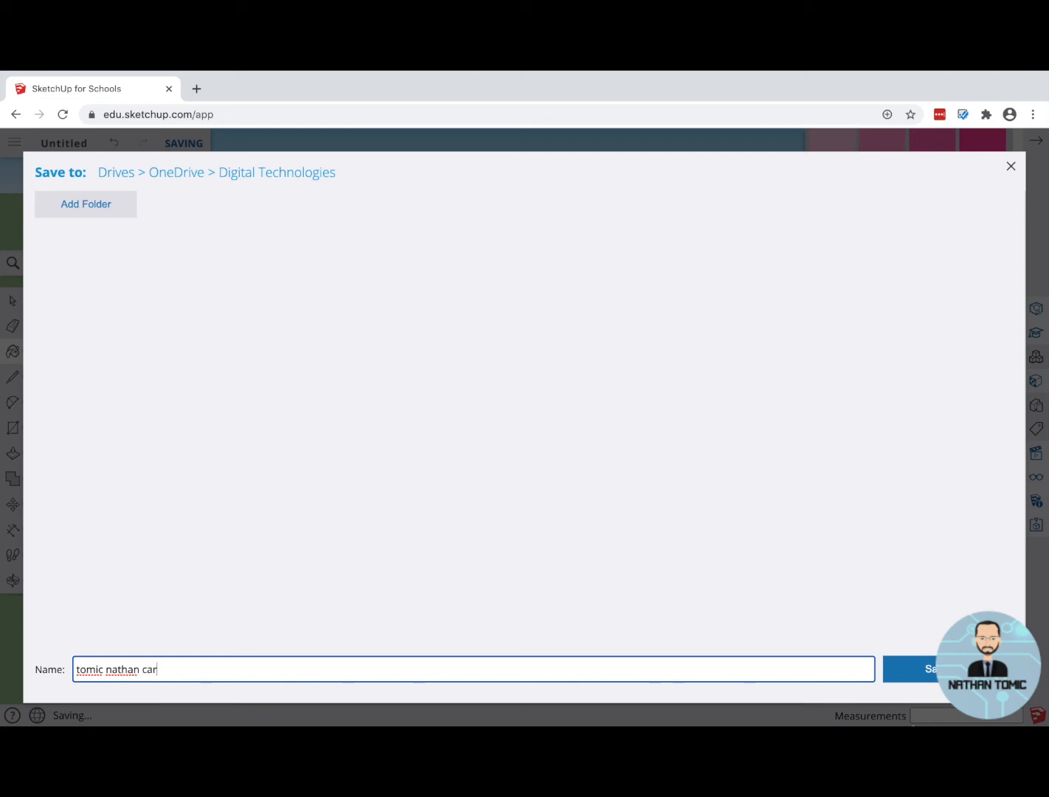
{"action": "left_click", "coordinate": [950, 669]}
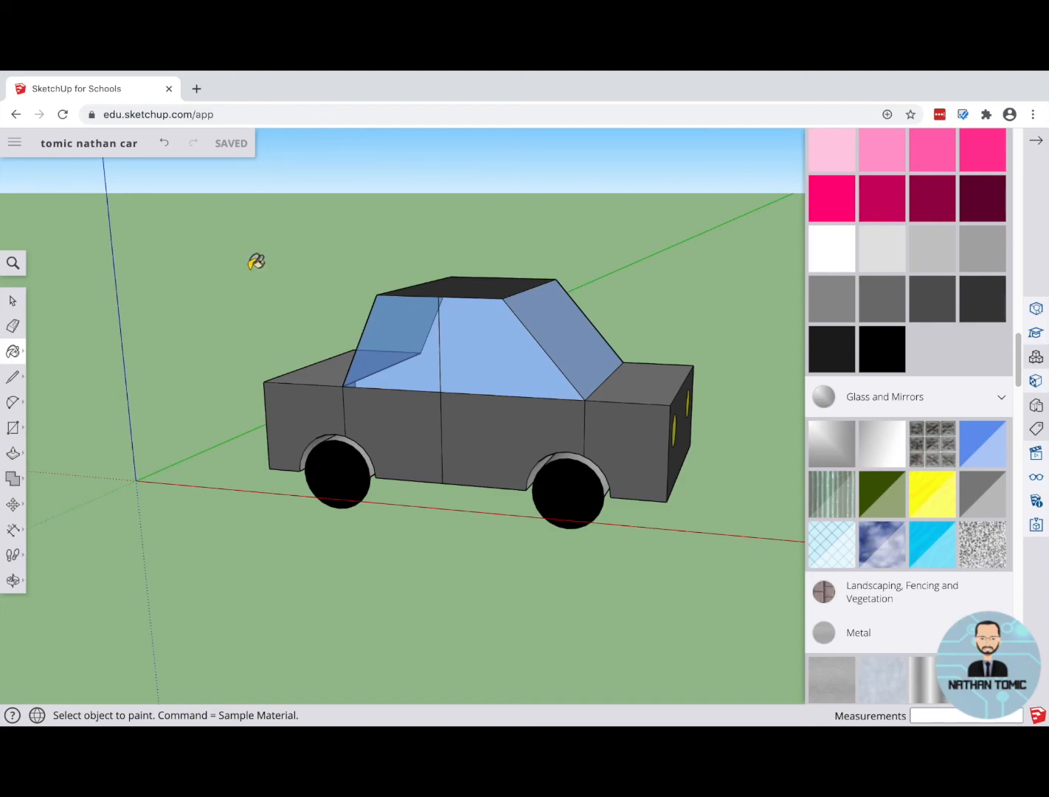
Step: Download a copy of the car model as a version 2020 .skp file
{"action": "left_click", "coordinate": [15, 143]}
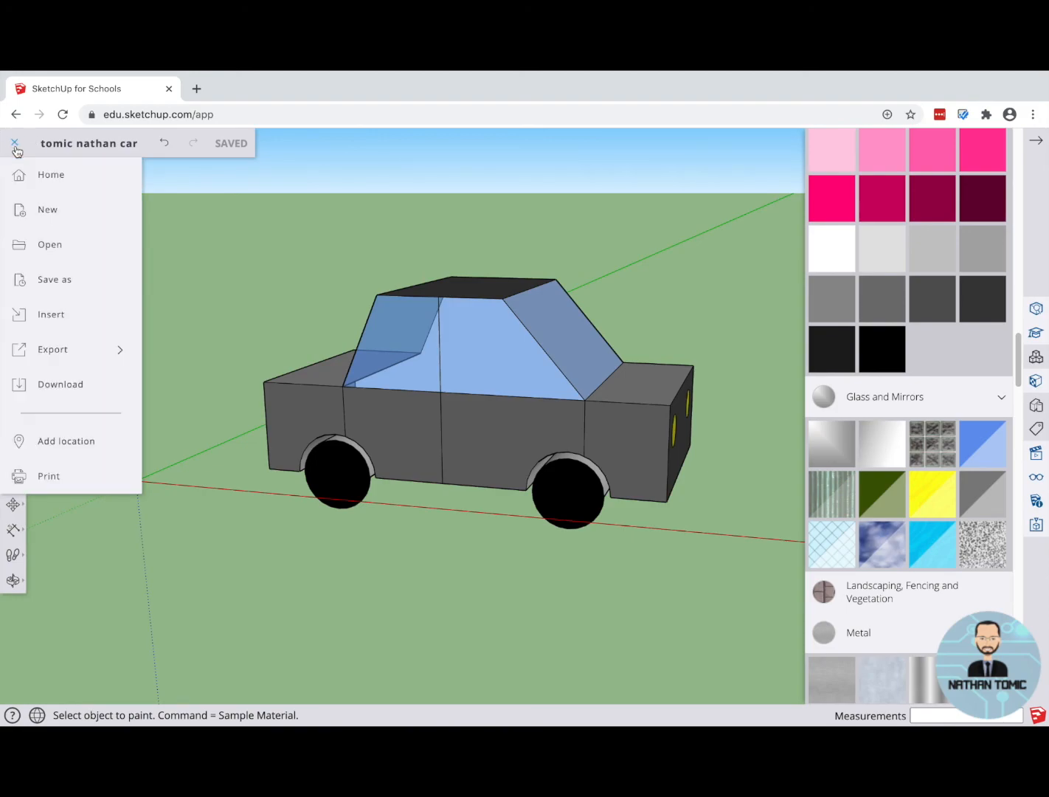
{"action": "left_click", "coordinate": [61, 383]}
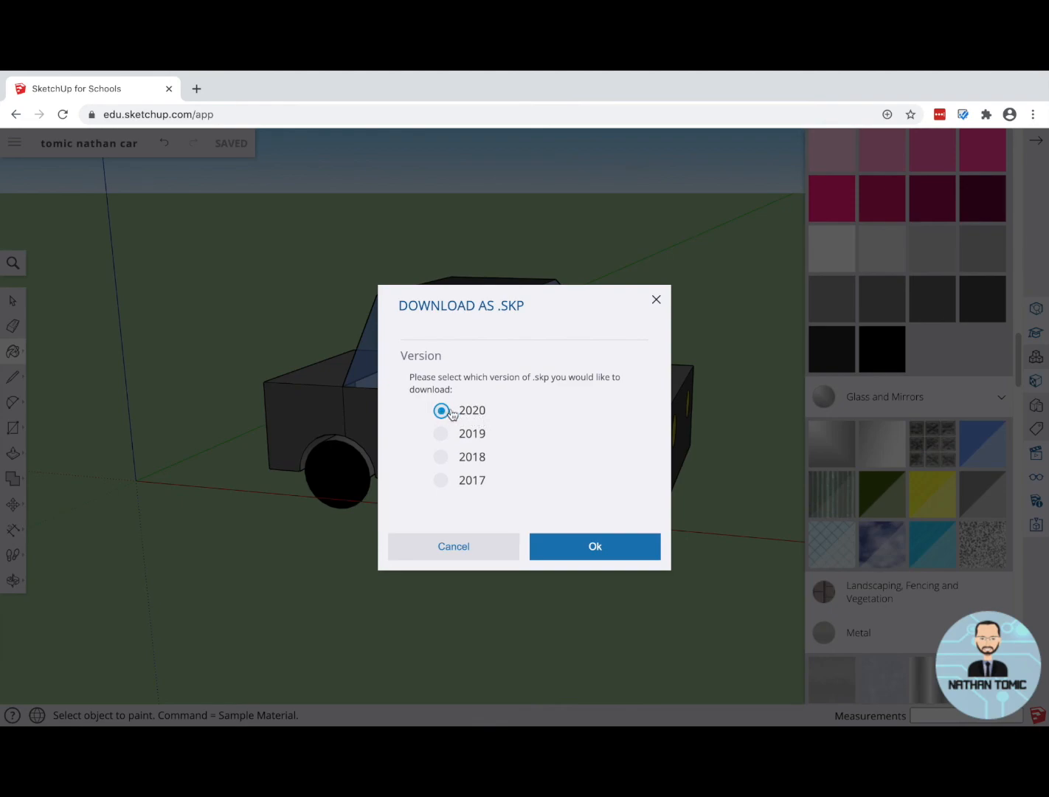
{"action": "left_click", "coordinate": [594, 547]}
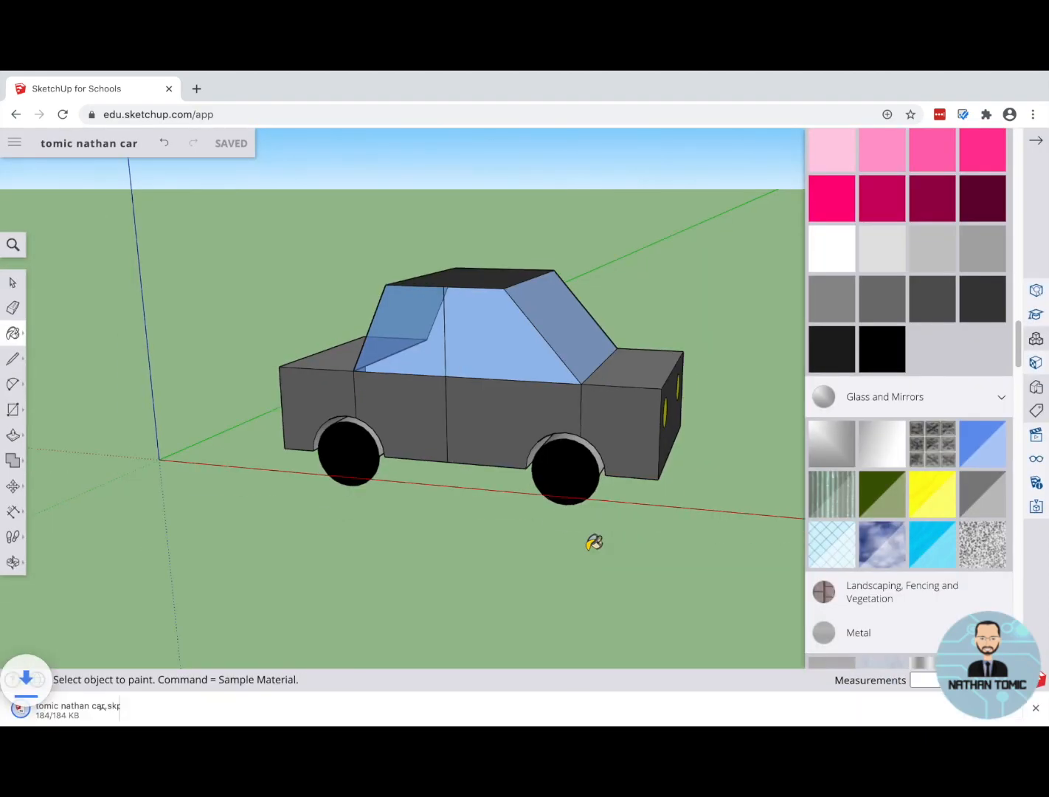
{"action": "left_click", "coordinate": [47, 715]}
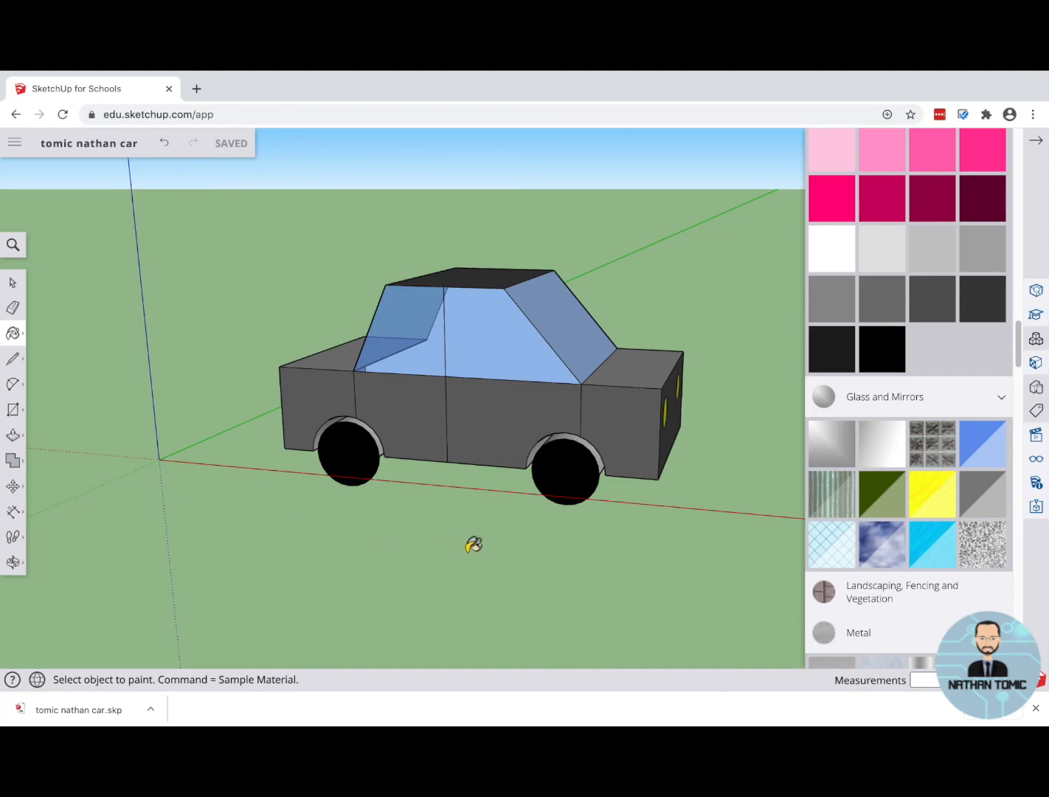
{"action": "middle_click_drag", "start_coordinate": [510, 555], "coordinate": [405, 555]}
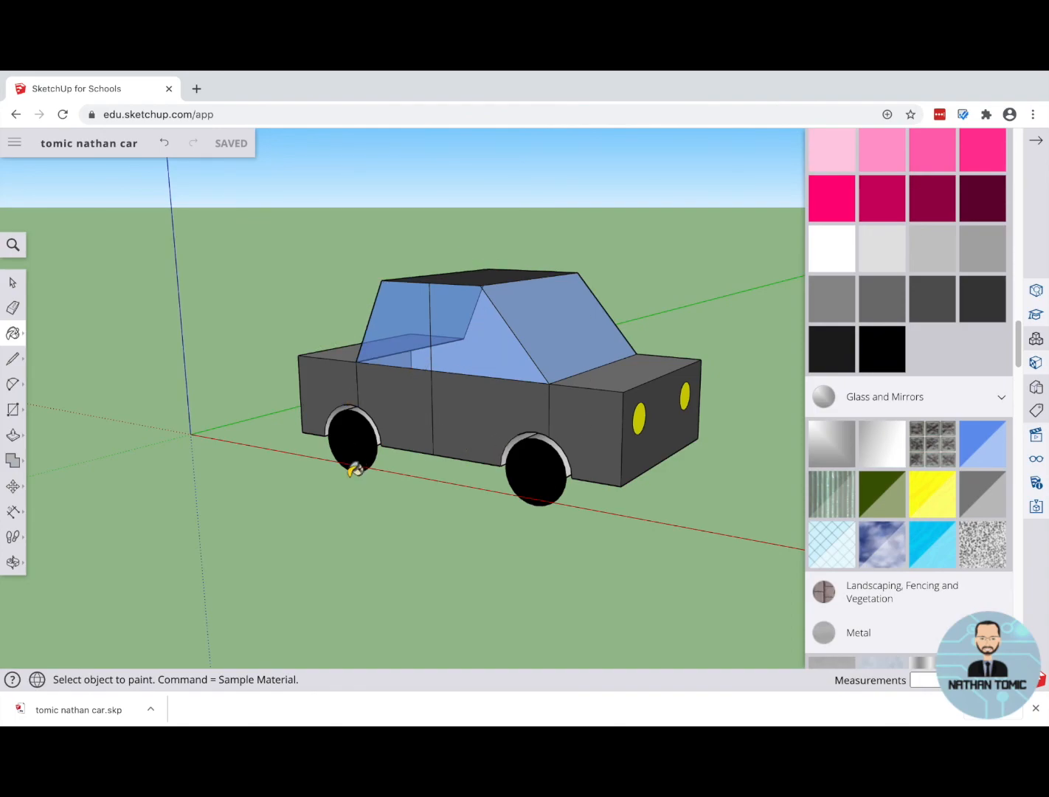
{"action": "mouse_move", "coordinate": [262, 484]}
{"action": "middle_mouse_down"}
{"action": "mouse_move", "coordinate": [364, 511]}
{"action": "mouse_move", "coordinate": [285, 494]}
{"action": "middle_mouse_up"}
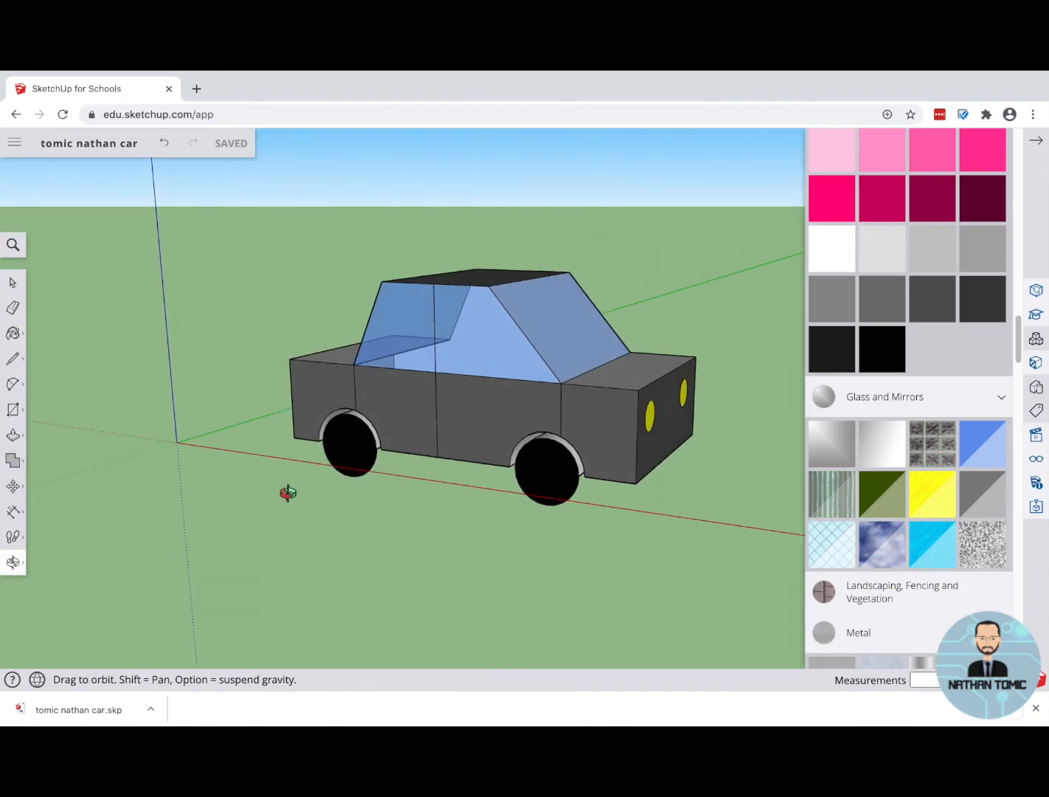